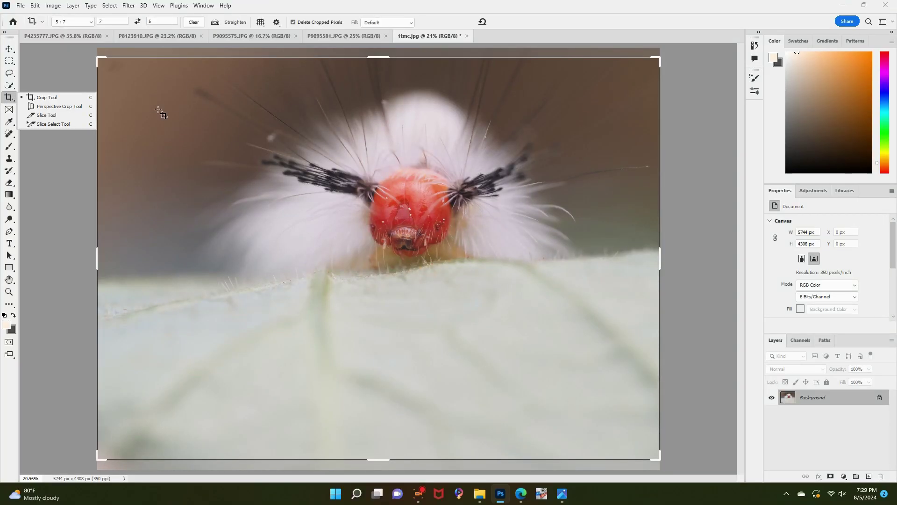
# Step: Shrink the crop frame, set its ratio to 5:4 landscape, and enlarge and position it around the caterpillar
pyautogui.moveTo(658, 457); pyautogui.dragTo(634, 405)
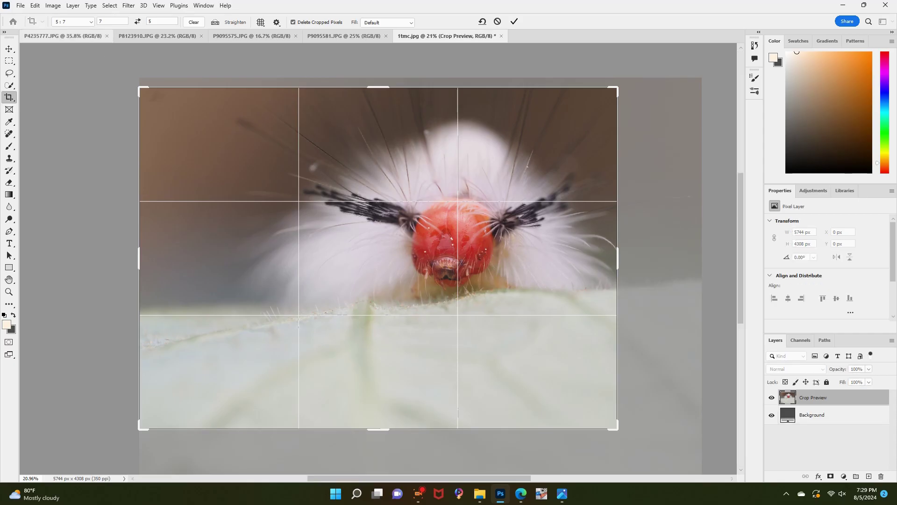
pyautogui.click(89, 22)
pyautogui.click(77, 67)
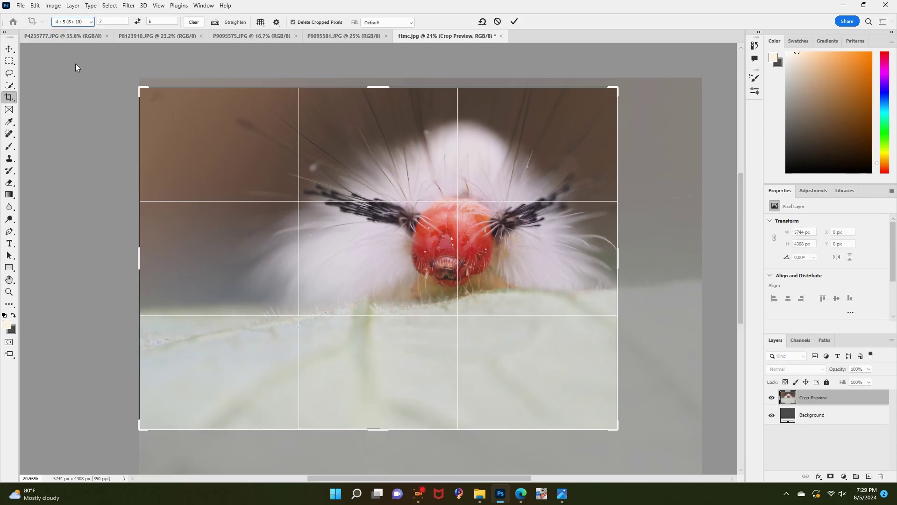
pyautogui.click(137, 22)
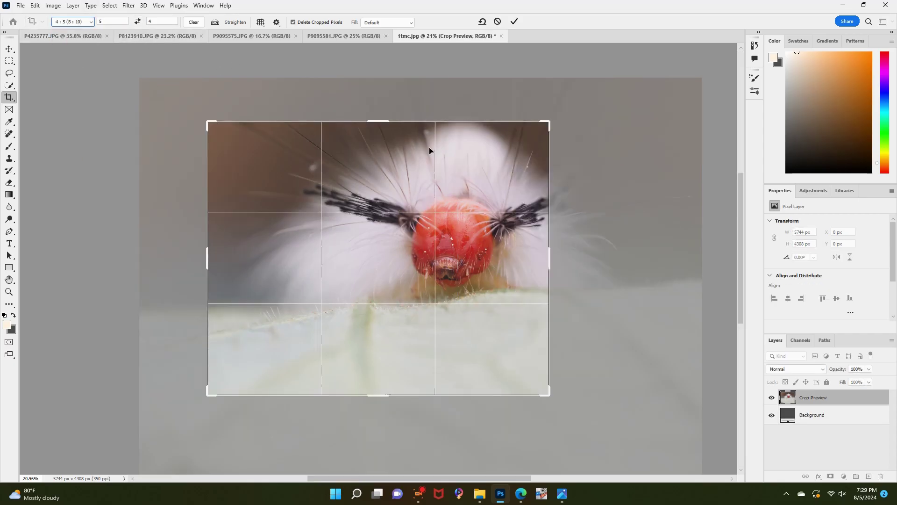
pyautogui.moveTo(374, 120); pyautogui.dragTo(378, 98)
pyautogui.moveTo(460, 182); pyautogui.dragTo(437, 191)
# Step: Change the crop ratio to 4:3 landscape and resize the frame around the caterpillar
pyautogui.click(86, 23)
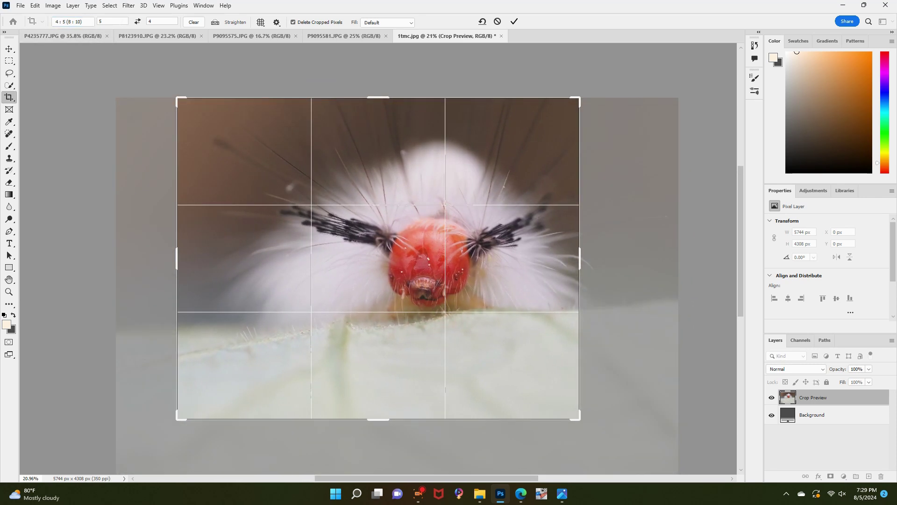
pyautogui.write('3')
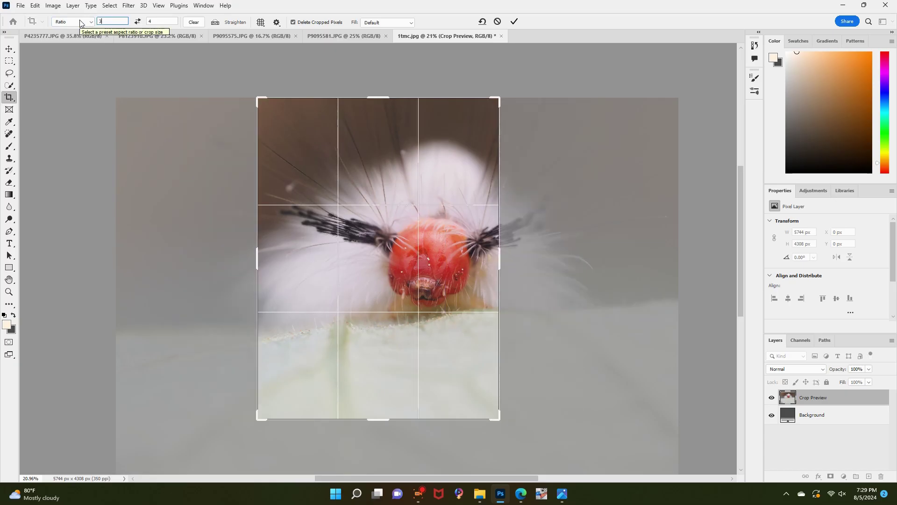
pyautogui.click(138, 21)
pyautogui.moveTo(378, 138); pyautogui.dragTo(392, 104)
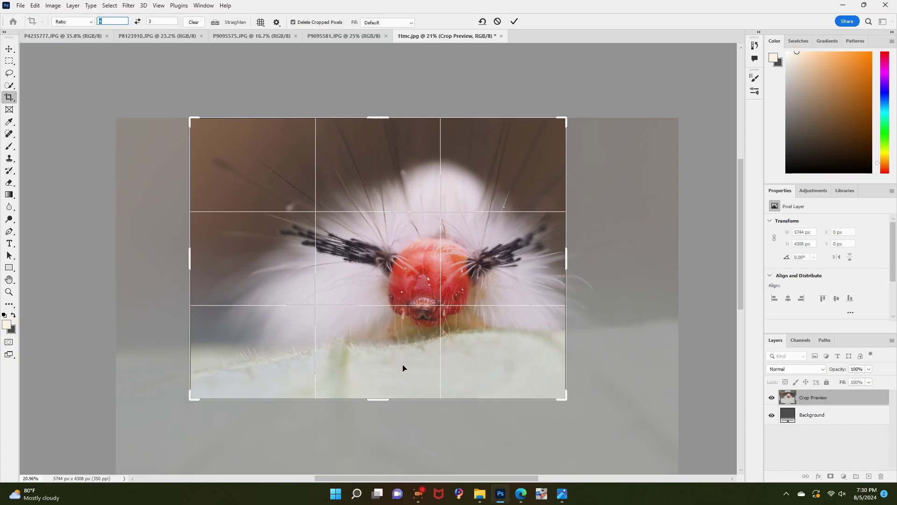
pyautogui.moveTo(379, 401); pyautogui.dragTo(380, 410)
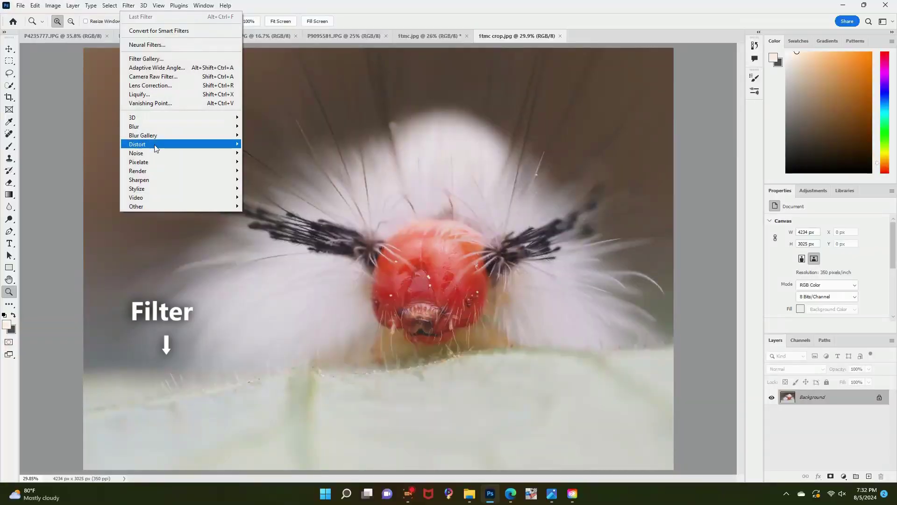
# Step: Apply Smart Sharpen to the cropped photo with the amount set to 63%, checking the detail on the caterpillar's head
pyautogui.moveTo(150, 178)
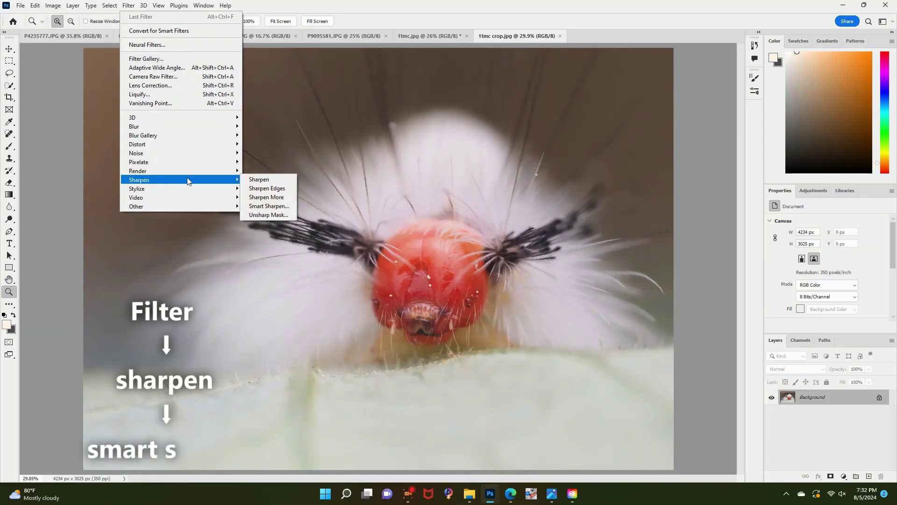
pyautogui.click(283, 211)
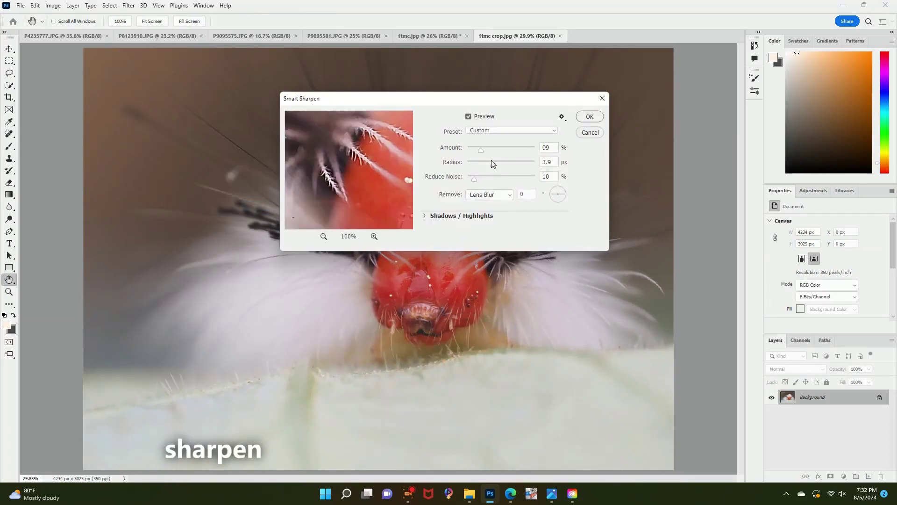
pyautogui.moveTo(481, 150); pyautogui.dragTo(476, 150)
pyautogui.moveTo(378, 192); pyautogui.dragTo(274, 115)
pyautogui.moveTo(377, 167); pyautogui.dragTo(292, 181)
pyautogui.moveTo(475, 150); pyautogui.dragTo(476, 150)
pyautogui.click(587, 119)
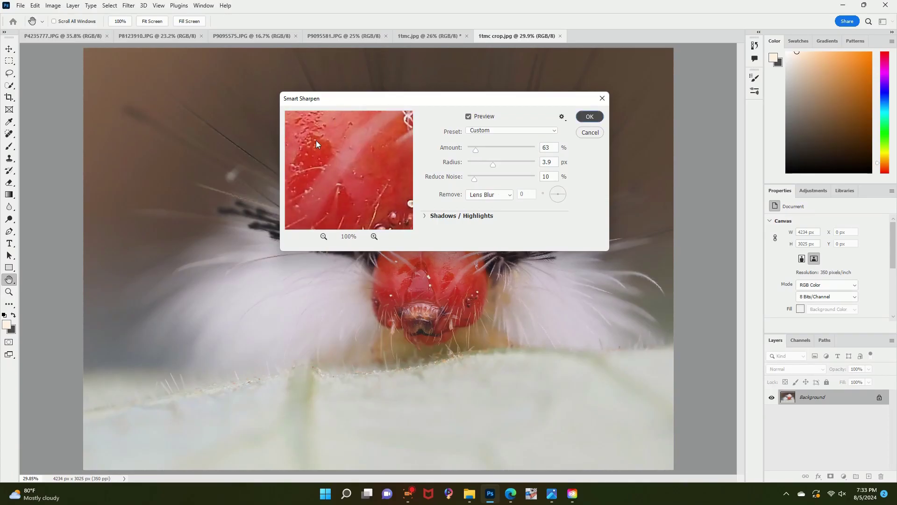
pyautogui.press('Return')
pyautogui.press('z')
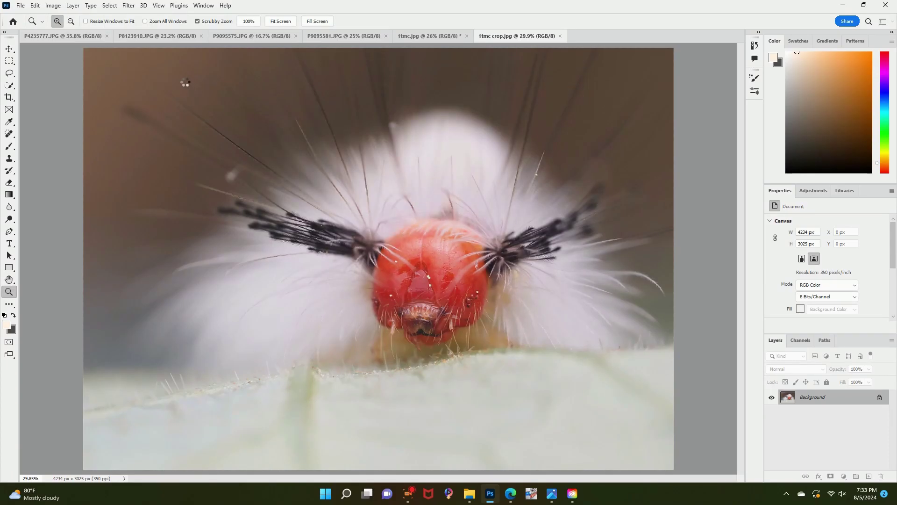
# Step: Start the Camera Raw Filter on the photo, set Texture to +22 and raise Clarity slightly
pyautogui.click(127, 6)
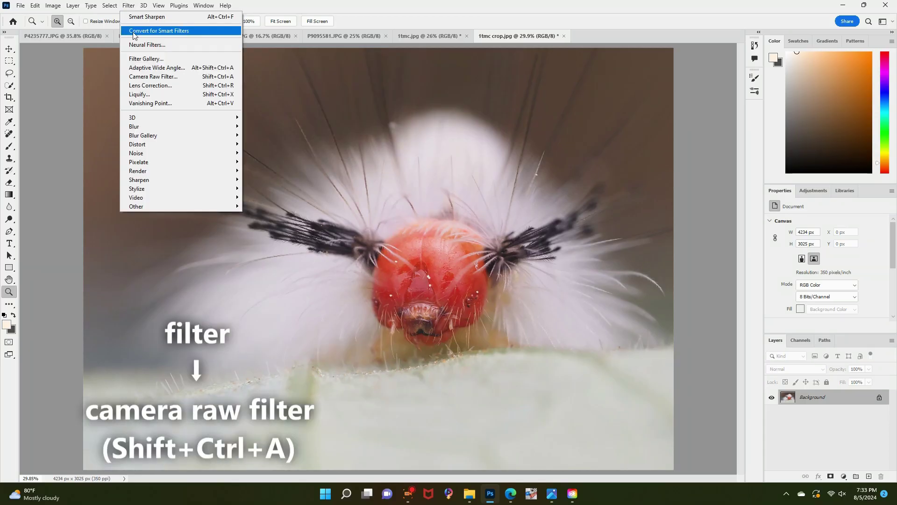
pyautogui.click(146, 76)
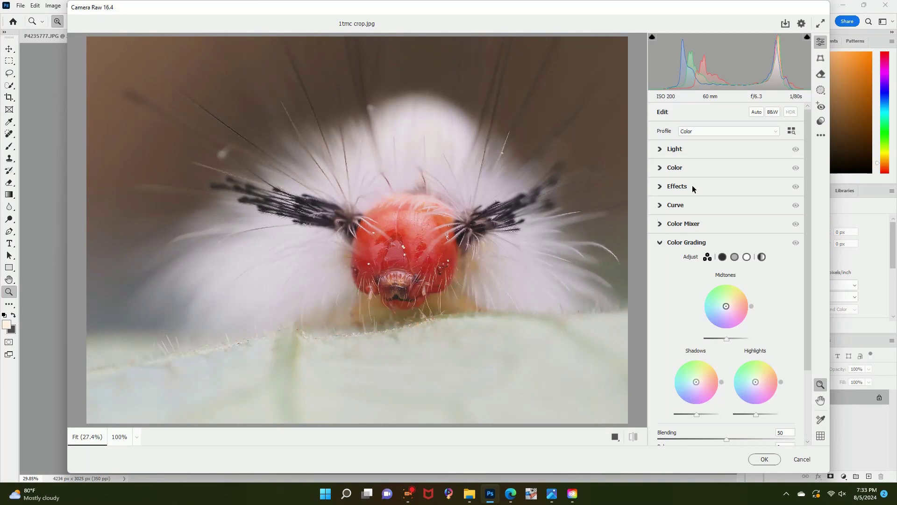
pyautogui.click(692, 185)
pyautogui.moveTo(726, 206); pyautogui.dragTo(739, 206)
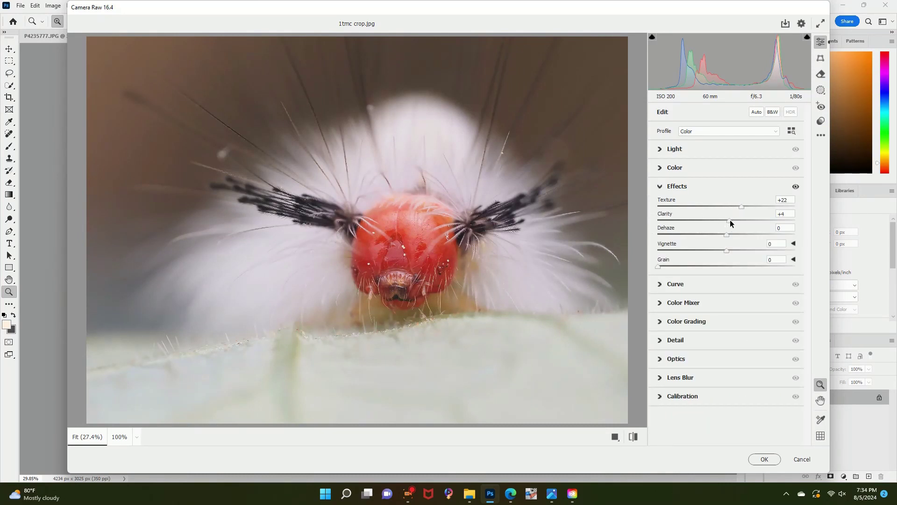
# Step: Adjust the photo's color in Camera Raw, set Highlights to -29 and Whites to +30, and apply the filter
pyautogui.click(694, 167)
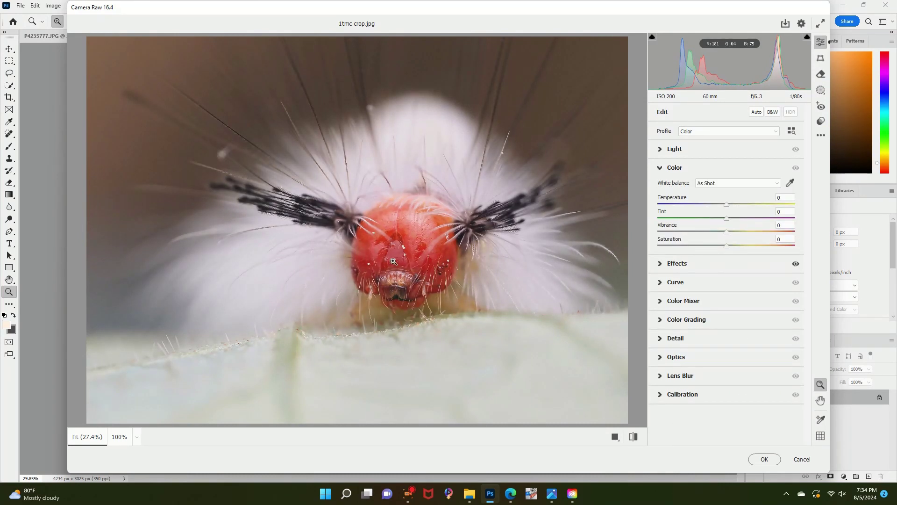
pyautogui.click(414, 275)
pyautogui.rightClick(415, 204)
pyautogui.click(463, 142)
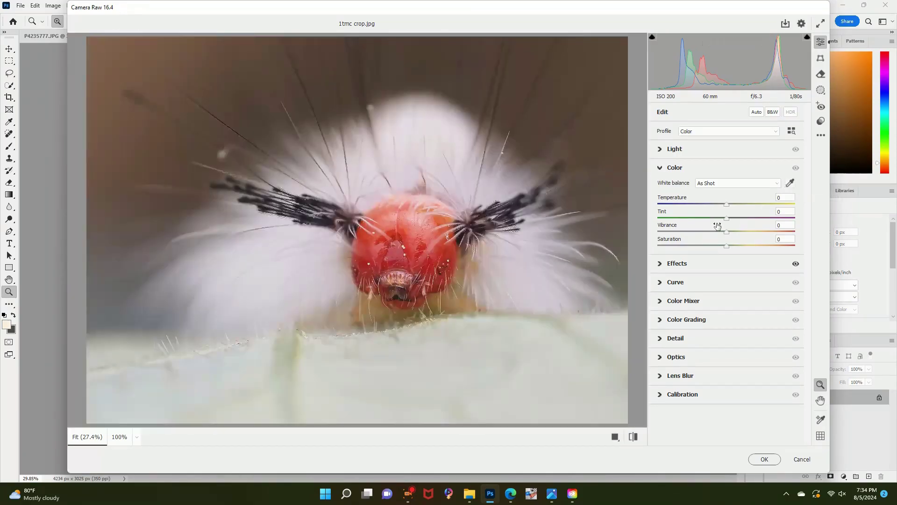
pyautogui.click(706, 152)
pyautogui.moveTo(697, 197)
pyautogui.mouseDown()
pyautogui.moveTo(747, 207)
pyautogui.moveTo(706, 199)
pyautogui.mouseUp()
pyautogui.click(745, 226)
pyautogui.moveTo(744, 225); pyautogui.dragTo(747, 224)
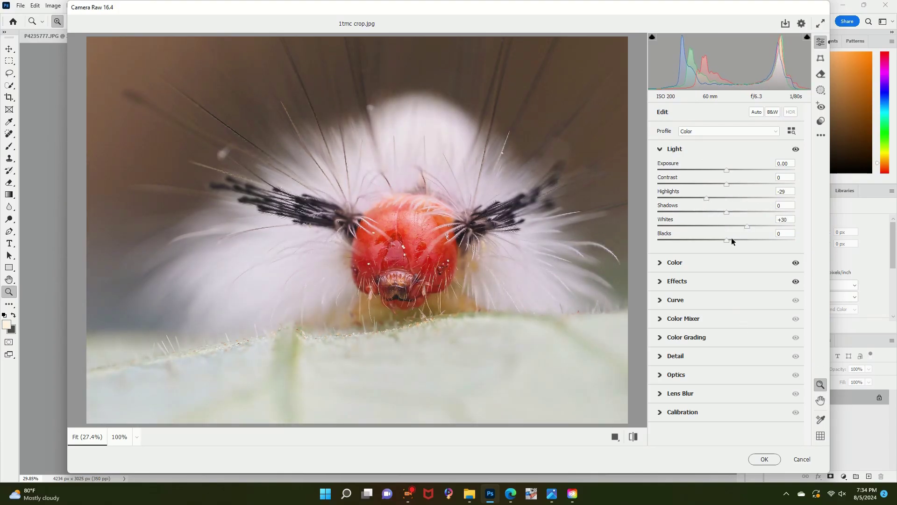
pyautogui.click(764, 459)
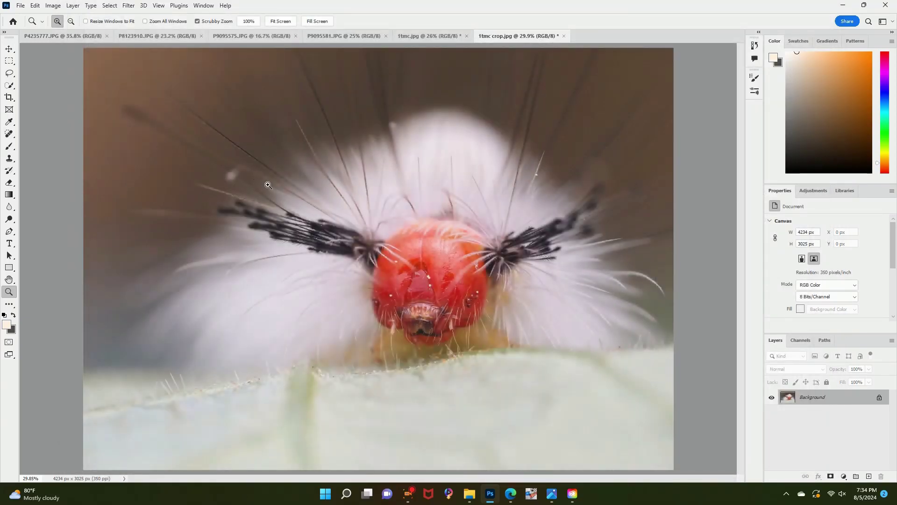
# Step: Start a Curves adjustment and add a highlight point at input 212, output 199 and a shadow point at input 42, output 49
pyautogui.moveTo(322, 238); pyautogui.dragTo(315, 236)
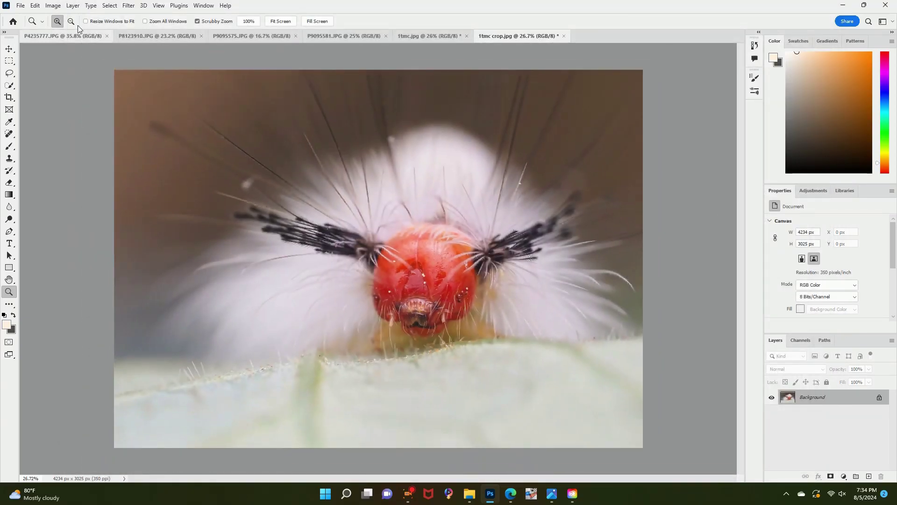
pyautogui.click(51, 7)
pyautogui.moveTo(66, 32)
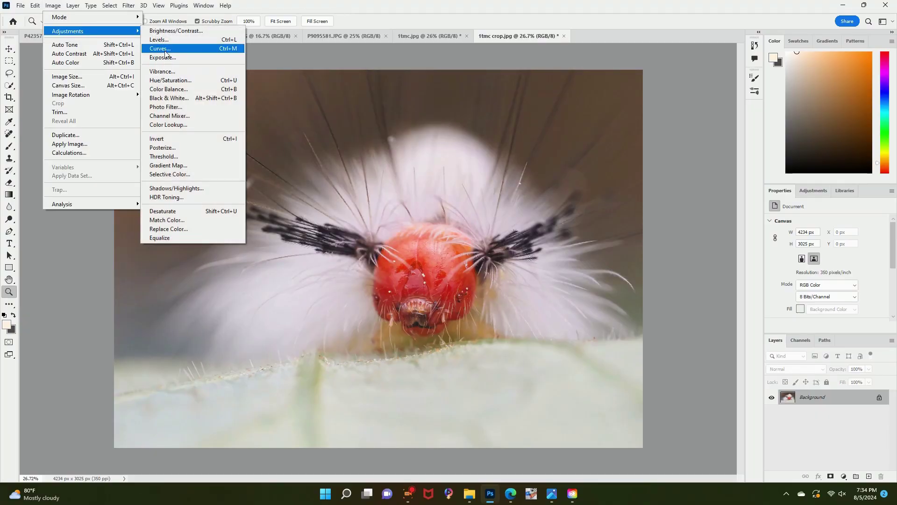
pyautogui.click(180, 48)
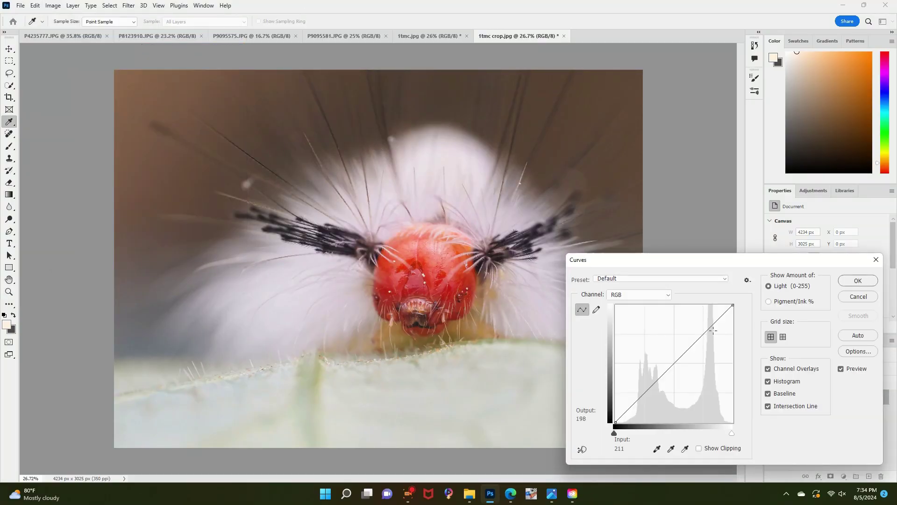
pyautogui.click(713, 330)
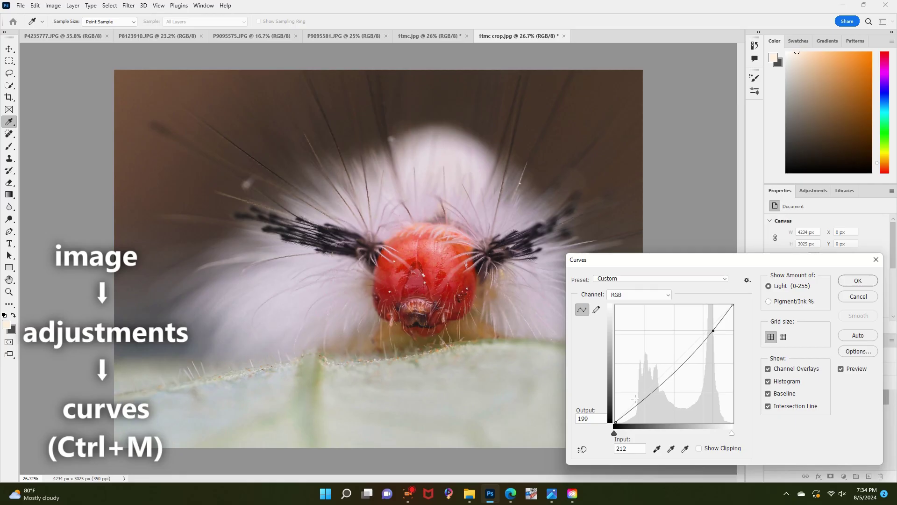
pyautogui.click(635, 399)
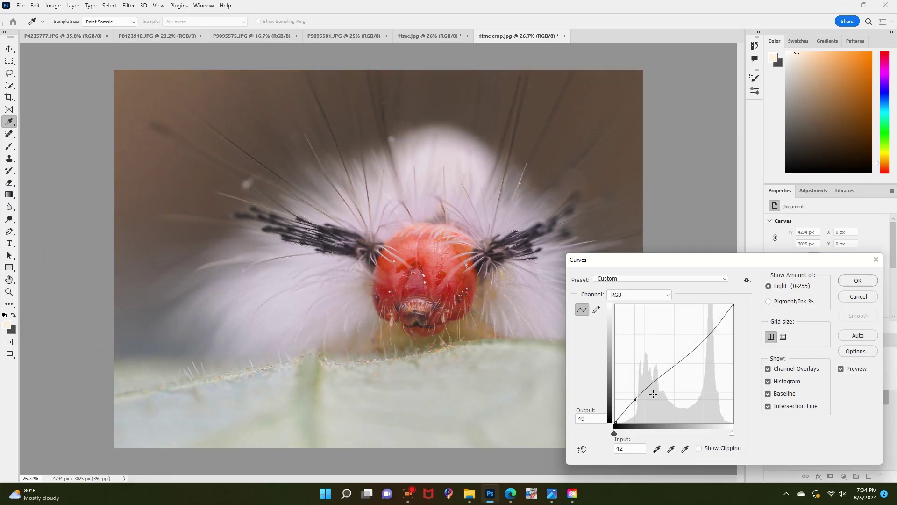
# Step: Add a midtone point to the RGB curve, adjust the shadow point, and set the highlight point to input 202, output 194
pyautogui.moveTo(626, 264); pyautogui.dragTo(646, 263)
pyautogui.moveTo(658, 400); pyautogui.dragTo(683, 381)
pyautogui.moveTo(735, 330); pyautogui.dragTo(728, 328)
pyautogui.moveTo(659, 402); pyautogui.dragTo(660, 403)
pyautogui.moveTo(732, 329); pyautogui.dragTo(732, 334)
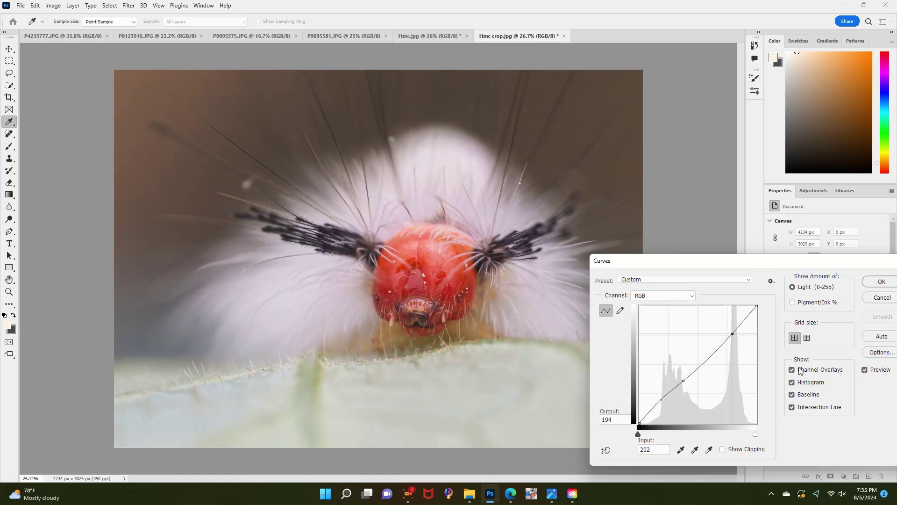
# Step: Compare the photo with and without the curve change, and apply the Curves adjustment
pyautogui.click(872, 373)
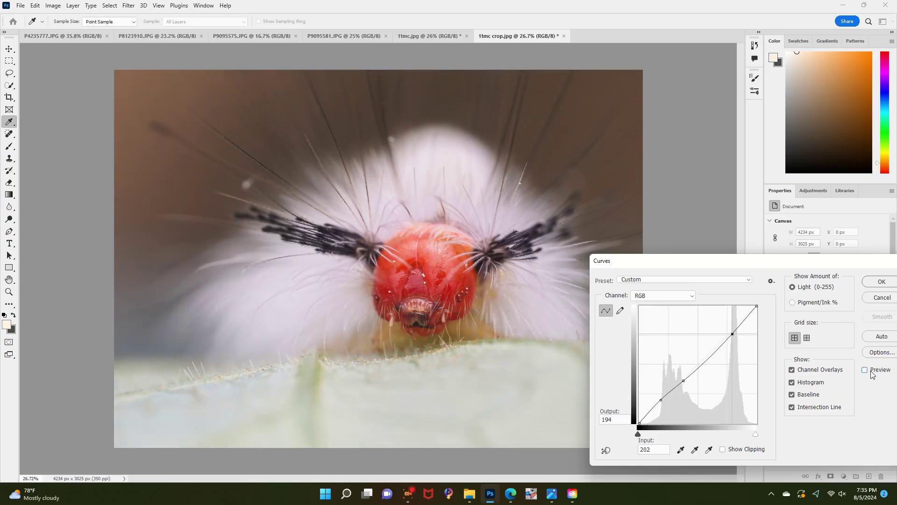
pyautogui.click(871, 374)
pyautogui.click(872, 373)
pyautogui.click(872, 374)
pyautogui.click(872, 374)
pyautogui.click(871, 373)
pyautogui.click(881, 282)
pyautogui.press('z')
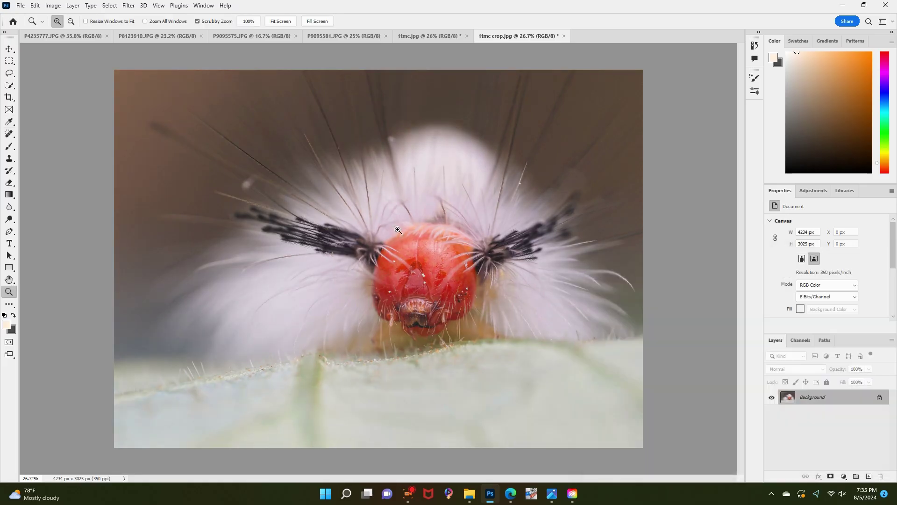
# Step: Start a Selective Color adjustment and set Cyan to +10% and Magenta to -12% for the Whites
pyautogui.click(53, 5)
pyautogui.moveTo(67, 31)
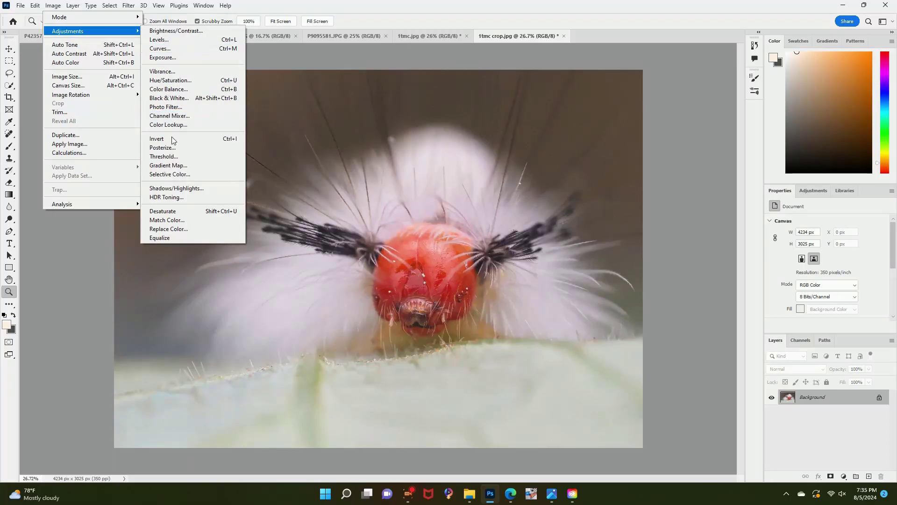
pyautogui.click(178, 174)
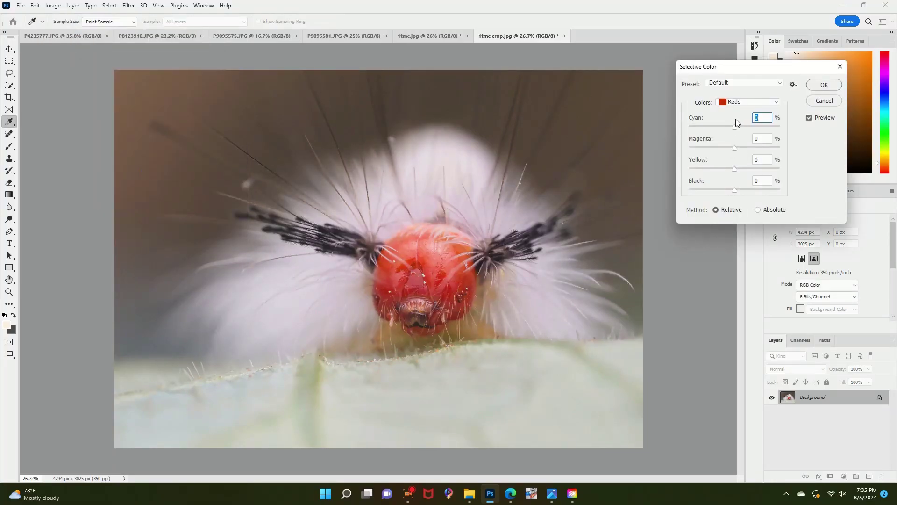
pyautogui.click(749, 102)
pyautogui.click(739, 150)
pyautogui.moveTo(735, 170)
pyautogui.mouseDown()
pyautogui.moveTo(752, 171)
pyautogui.moveTo(736, 170)
pyautogui.mouseUp()
pyautogui.moveTo(739, 124); pyautogui.dragTo(730, 150)
pyautogui.click(815, 117)
pyautogui.click(815, 117)
pyautogui.moveTo(729, 148); pyautogui.dragTo(728, 148)
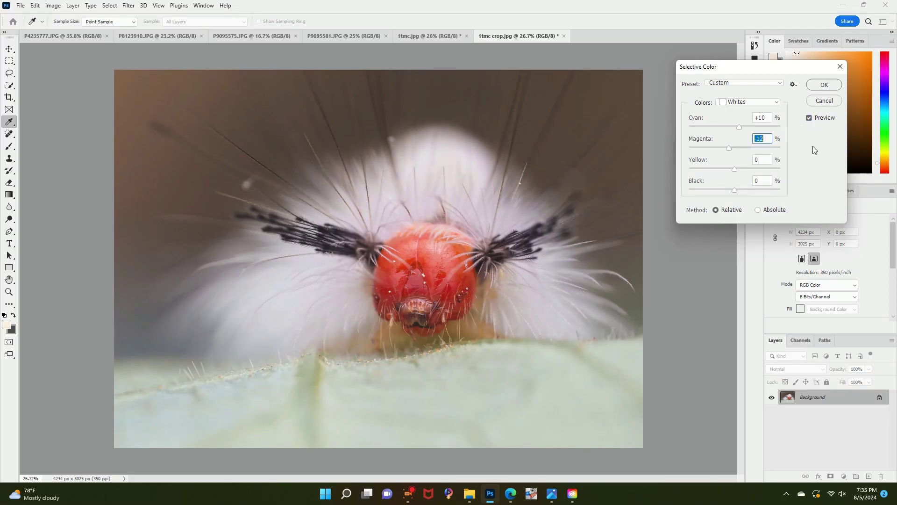
# Step: Compare the photo with and without the selective color correction, and apply the adjustment
pyautogui.click(810, 118)
pyautogui.click(810, 118)
pyautogui.click(759, 160)
pyautogui.click(809, 117)
pyautogui.click(809, 117)
pyautogui.click(767, 106)
pyautogui.click(743, 183)
pyautogui.click(824, 84)
pyautogui.press('z')
# Step: Start a Color Balance adjustment and set the midtones color levels to +5, +3 and +5
pyautogui.click(52, 6)
pyautogui.moveTo(74, 25)
pyautogui.click(164, 92)
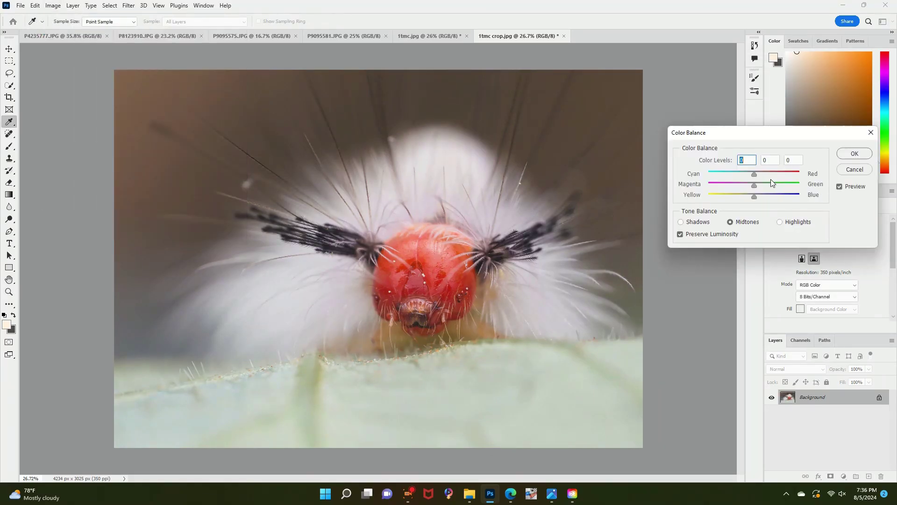
pyautogui.write('5')
pyautogui.press('Tab')
pyautogui.write('3')
pyautogui.press('Tab')
pyautogui.write('5')
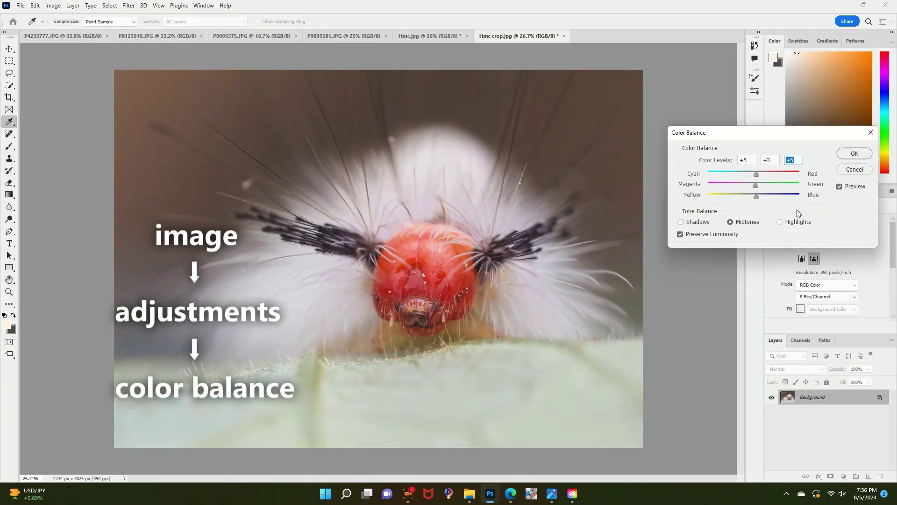
# Step: Set the highlights to -3 on Cyan/Red and -3 on Magenta/Green in the color balance
pyautogui.click(789, 221)
pyautogui.moveTo(755, 174); pyautogui.dragTo(753, 185)
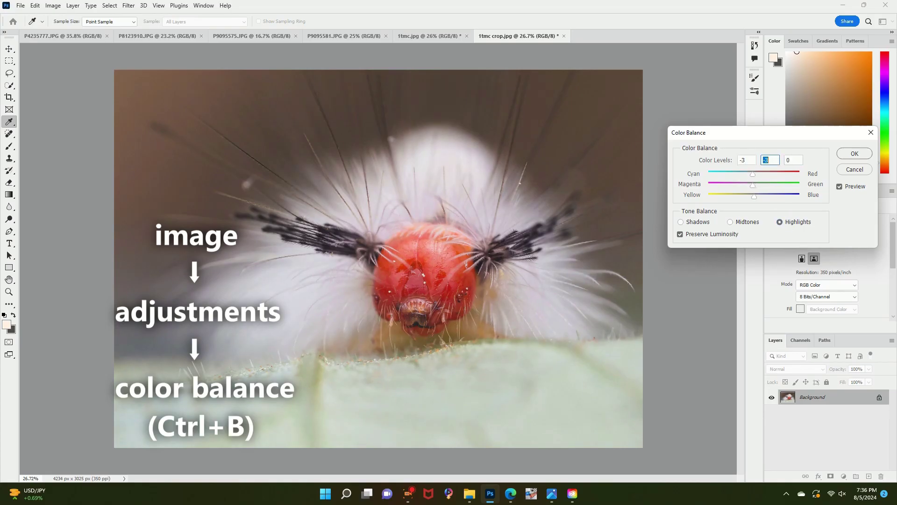
pyautogui.press('Tab')
# Step: Set the shadows color levels to -3, +2 and -2, and apply the Color Balance adjustment
pyautogui.click(700, 222)
pyautogui.press('Down')
pyautogui.press('Down')
pyautogui.press('Down')
pyautogui.press('Tab')
pyautogui.press('Up')
pyautogui.press('Up')
pyautogui.press('Tab')
pyautogui.press('Down')
pyautogui.press('Down')
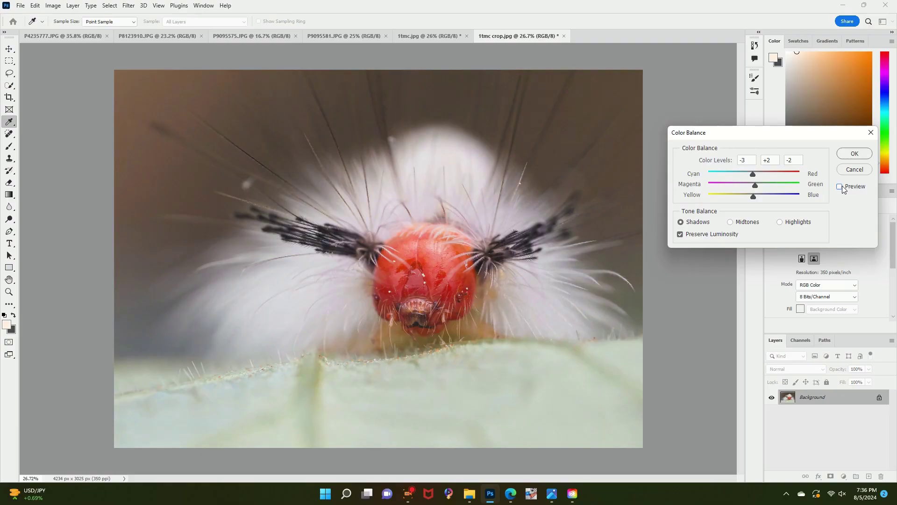
pyautogui.click(843, 157)
pyautogui.press('z')
# Step: Start a second Color Balance adjustment and fine-tune the color levels of the highlights
pyautogui.click(52, 6)
pyautogui.click(177, 92)
pyautogui.press('Tab')
pyautogui.press('Tab')
pyautogui.click(779, 222)
pyautogui.click(770, 160)
pyautogui.scroll(2, 770, 160)
pyautogui.click(793, 160)
# Step: Fine-tune all three shadows color levels, compare the photo with and without the change, and apply the adjustment
pyautogui.click(681, 222)
pyautogui.click(746, 160)
pyautogui.scroll(-2, 746, 160)
pyautogui.click(770, 161)
pyautogui.scroll(-2, 770, 160)
pyautogui.click(790, 162)
pyautogui.scroll(-2, 790, 162)
pyautogui.click(839, 186)
pyautogui.click(839, 187)
pyautogui.click(845, 155)
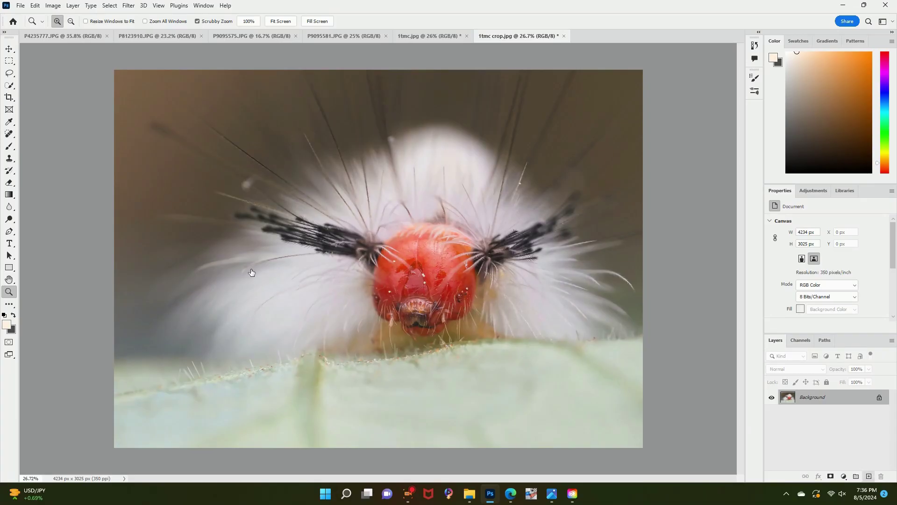
# Step: Add a new empty layer above the background
pyautogui.hotkey('ctrl', 'shift', 'alt', 'n')
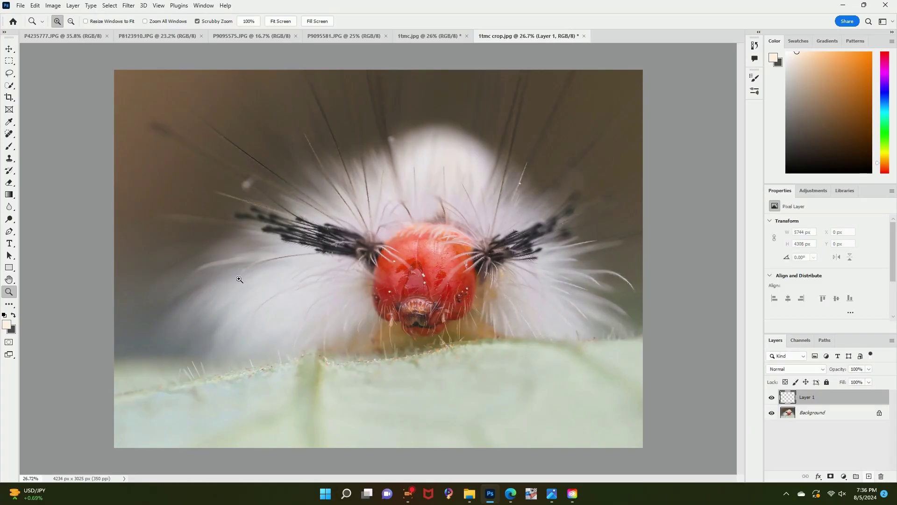
# Step: Set the foreground color to the pale cream fff8f0
pyautogui.click(6, 326)
pyautogui.click(275, 290)
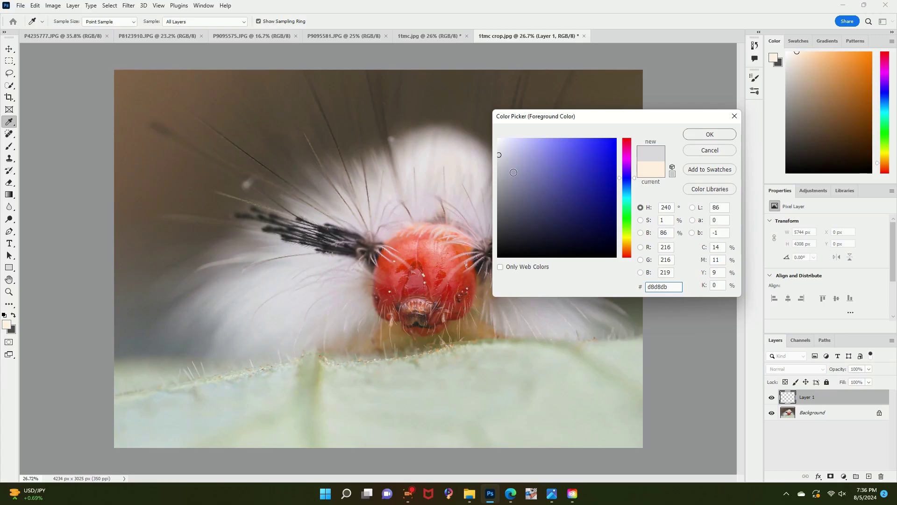
pyautogui.click(140, 83)
pyautogui.click(508, 139)
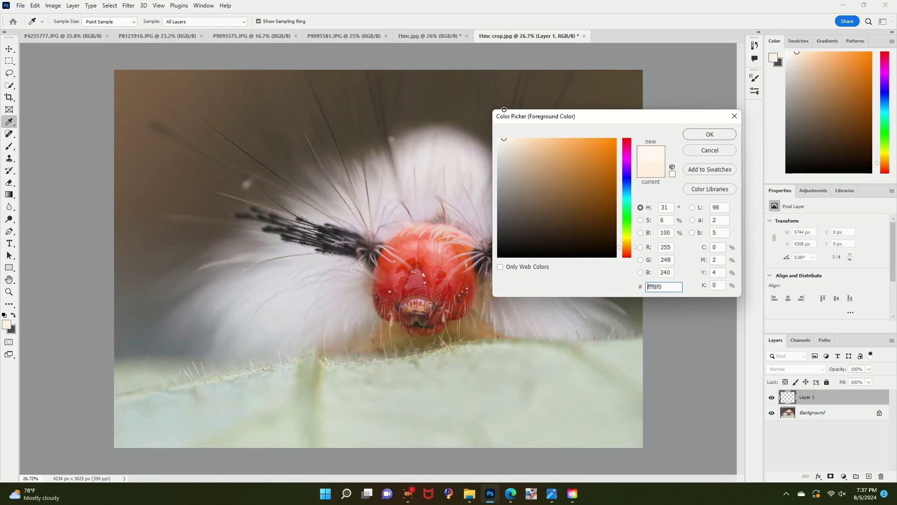
pyautogui.click(709, 135)
# Step: With a soft 161 px brush, paint three cream light rays running diagonally down from the photo's upper-left area
pyautogui.click(9, 146)
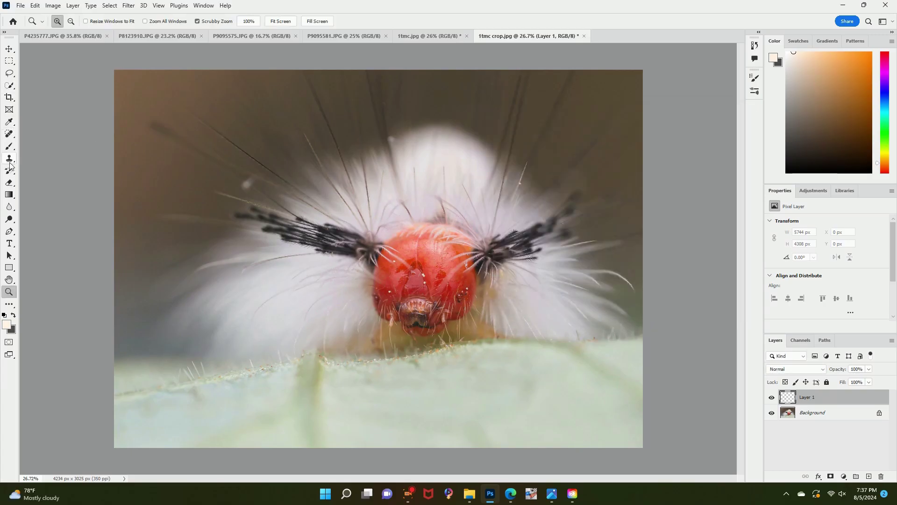
pyautogui.click(68, 21)
pyautogui.moveTo(84, 51); pyautogui.dragTo(88, 50)
pyautogui.click(140, 80)
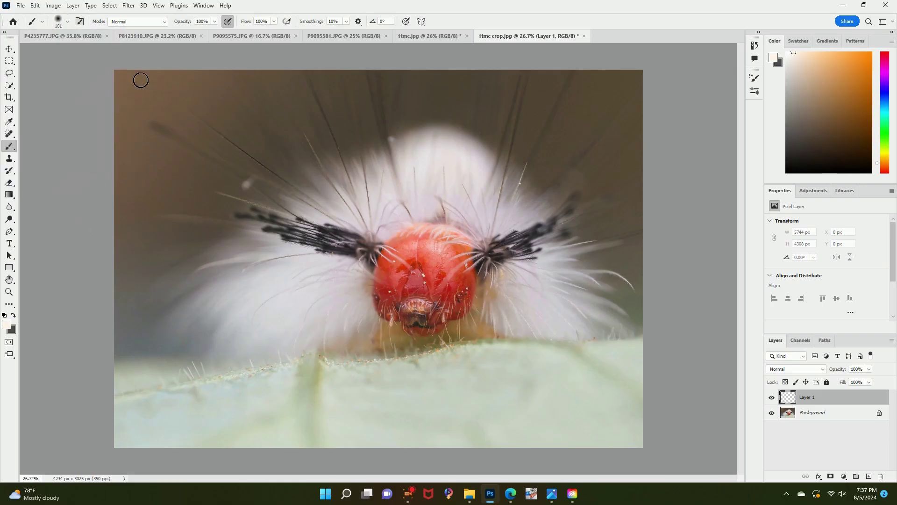
pyautogui.moveTo(148, 72); pyautogui.dragTo(566, 362)
pyautogui.moveTo(213, 70); pyautogui.dragTo(297, 112)
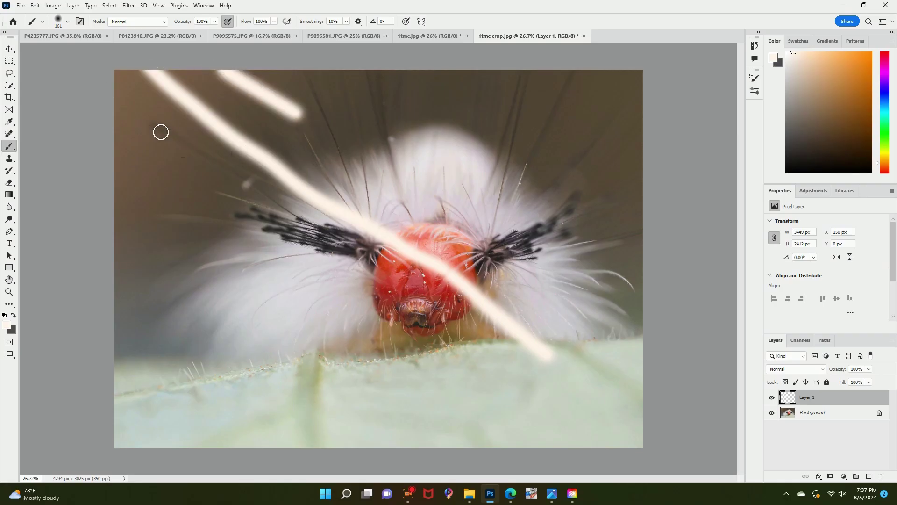
pyautogui.moveTo(118, 105); pyautogui.dragTo(153, 143)
# Step: Blend Layer 1 in Overlay mode and soften its light rays with a strong Gaussian Blur
pyautogui.click(794, 369)
pyautogui.click(792, 363)
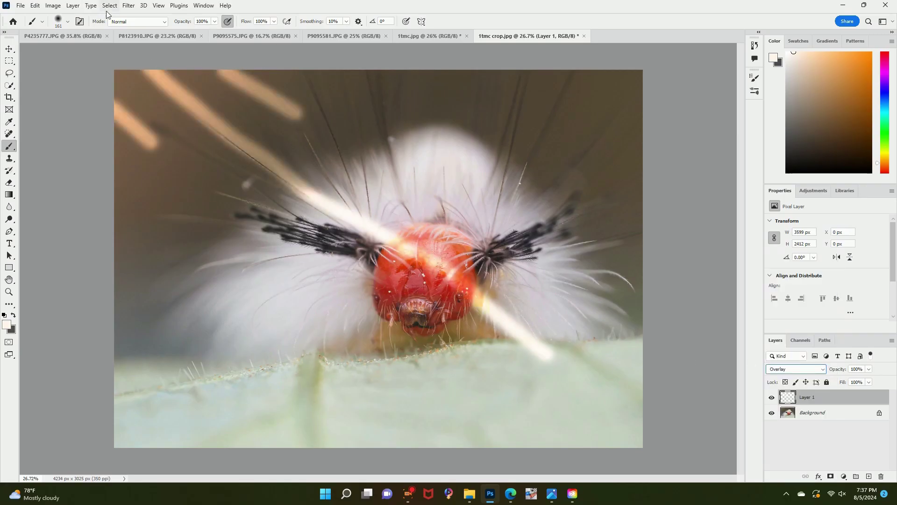
pyautogui.click(129, 6)
pyautogui.moveTo(181, 129)
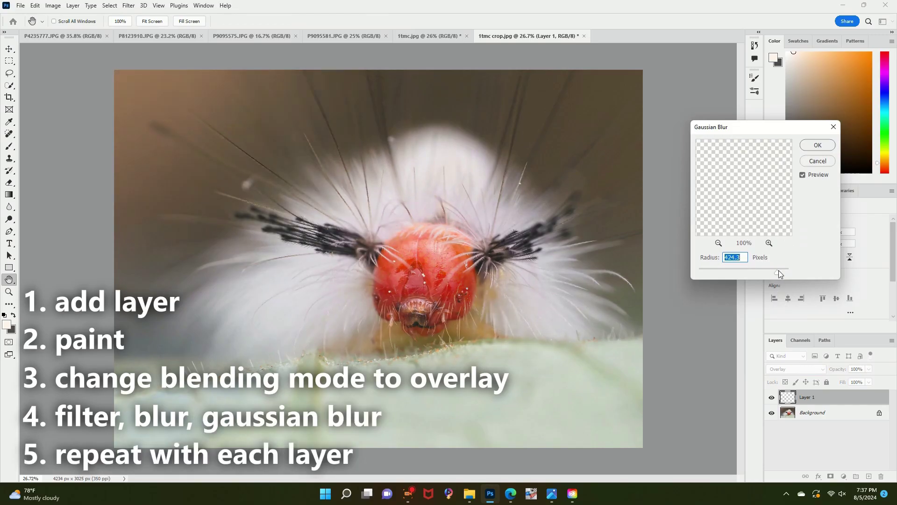
pyautogui.click(817, 145)
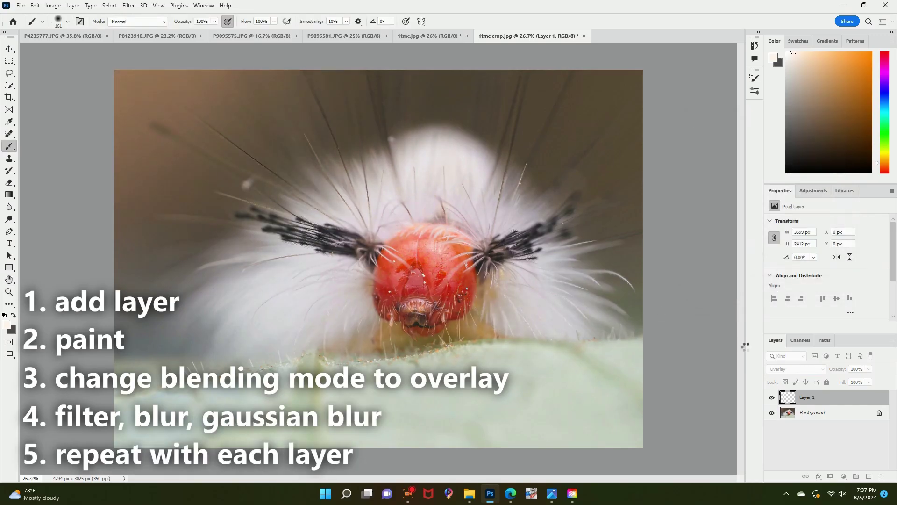
# Step: Duplicate the blurred light-ray layer twice, creating Layer 1 copy and Layer 1 copy 2
pyautogui.rightClick(808, 402)
pyautogui.click(822, 74)
pyautogui.press('Return')
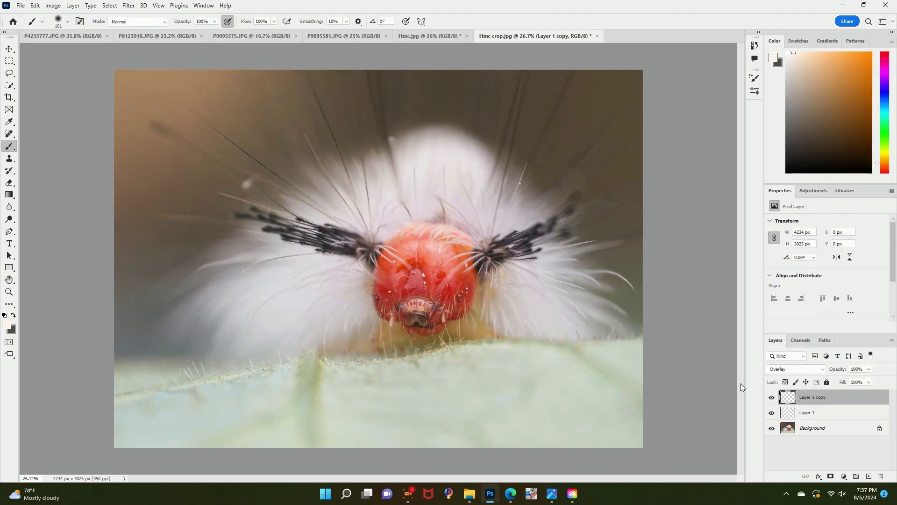
pyautogui.rightClick(825, 395)
pyautogui.click(822, 71)
pyautogui.press('Return')
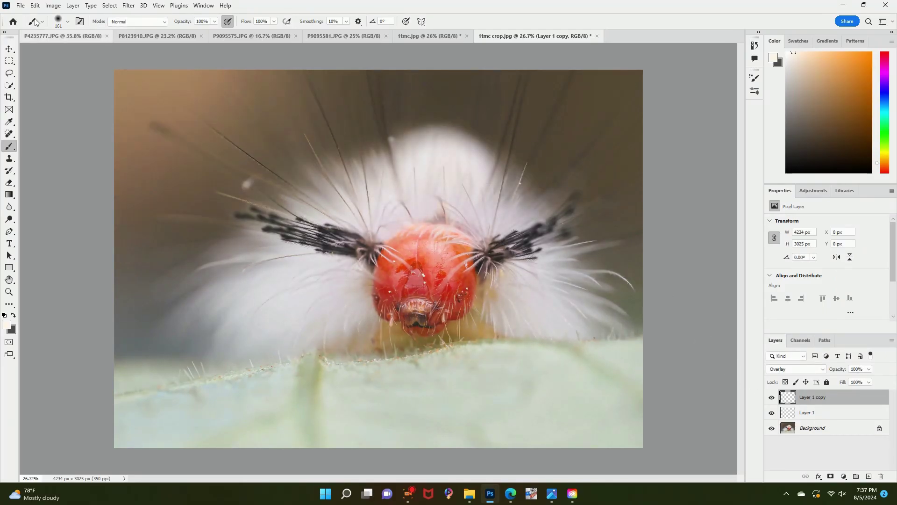
# Step: Add a new layer, enlarge the brush to 464 px and paint a cream stroke along the photo's top edge
pyautogui.hotkey('ctrl', 'shift', 'alt', 'n')
pyautogui.click(67, 22)
pyautogui.moveTo(93, 52); pyautogui.dragTo(97, 51)
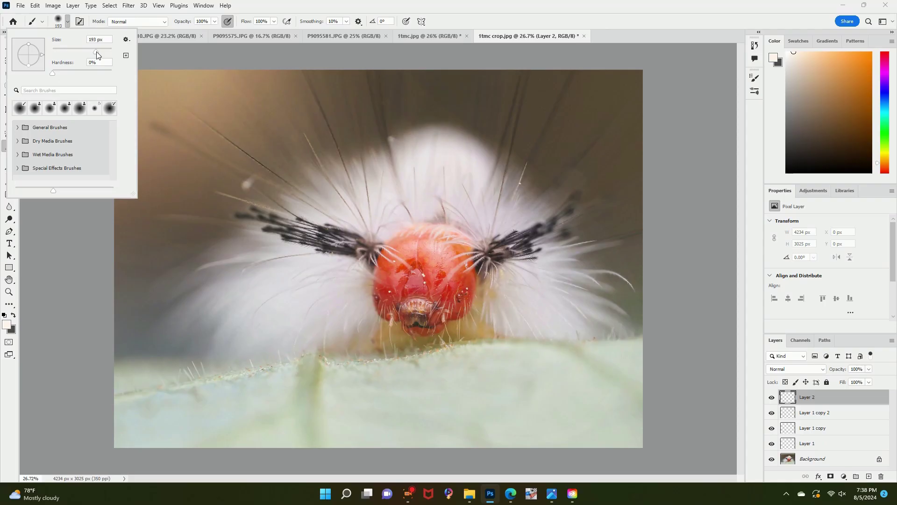
pyautogui.moveTo(269, 49); pyautogui.dragTo(365, 62)
# Step: Blend Layer 2 in Overlay mode, add a cream stroke at the photo's left edge and apply a 1000 px Gaussian Blur
pyautogui.click(797, 369)
pyautogui.click(787, 359)
pyautogui.moveTo(89, 183); pyautogui.dragTo(95, 223)
pyautogui.click(129, 6)
pyautogui.click(146, 16)
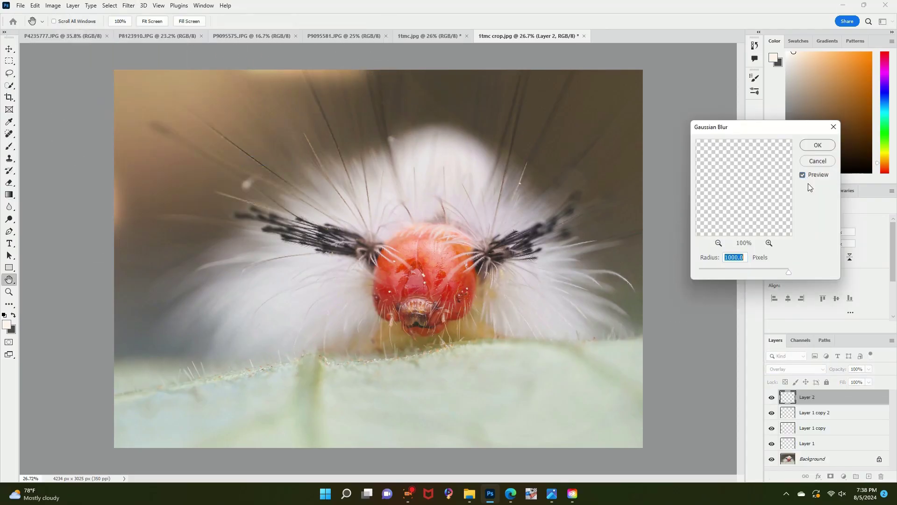
pyautogui.press('Return')
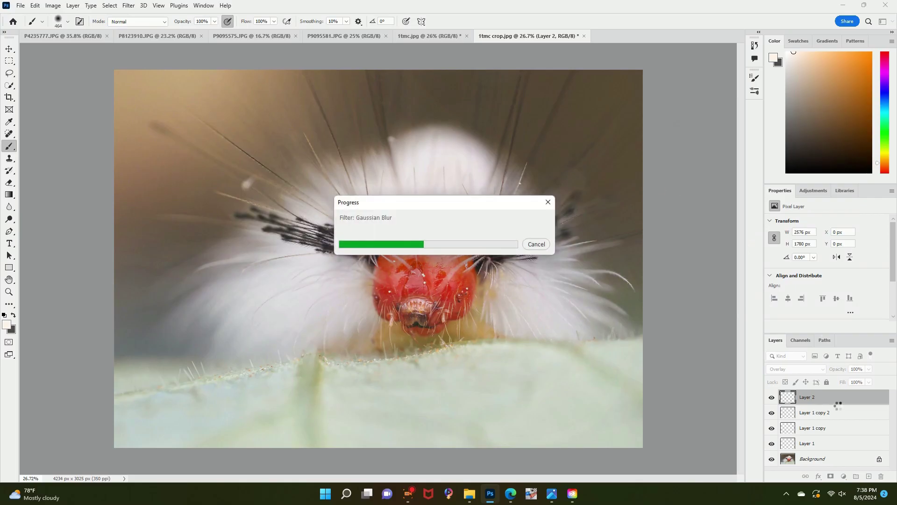
pyautogui.rightClick(835, 400)
pyautogui.click(832, 64)
pyautogui.press('Return')
pyautogui.click(882, 477)
# Step: Add a new layer and paint a dark gray brush stroke toward the photo's right edge
pyautogui.click(7, 293)
pyautogui.click(868, 476)
pyautogui.moveTo(369, 296); pyautogui.dragTo(226, 244)
pyautogui.click(9, 146)
pyautogui.click(14, 315)
pyautogui.moveTo(232, 402)
pyautogui.mouseDown()
pyautogui.moveTo(282, 436)
pyautogui.moveTo(643, 376)
pyautogui.moveTo(657, 199)
pyautogui.mouseUp()
# Step: Blend Layer 3 in Overlay mode and apply a Gaussian Blur with a 1000 px radius
pyautogui.hotkey('shift', 'alt', 'o')
pyautogui.click(129, 5)
pyautogui.moveTo(156, 125)
pyautogui.click(261, 163)
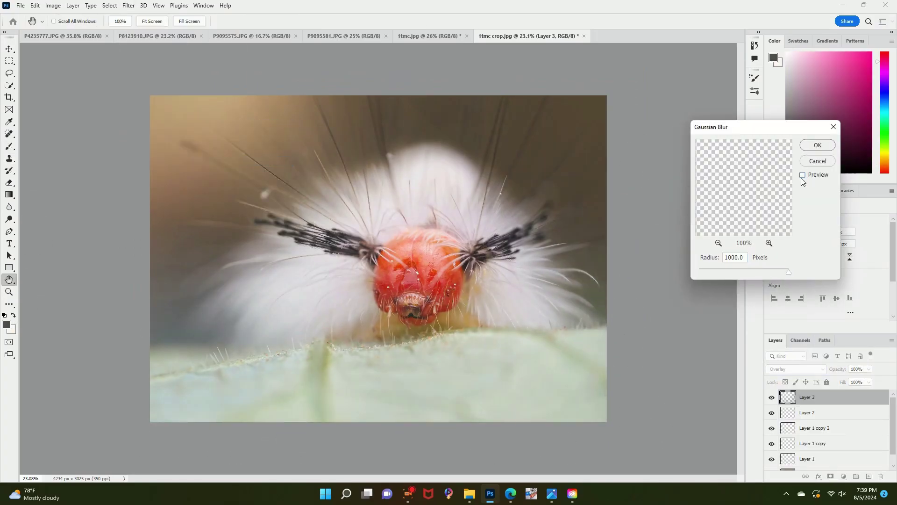
pyautogui.click(817, 145)
# Step: Duplicate Layer 3 to strengthen its darkening effect
pyautogui.rightClick(829, 397)
pyautogui.click(833, 75)
pyautogui.click(525, 136)
# Step: Paint a dark stroke along the photo's left edge on a new Overlay layer and soften it with a 1000 px Gaussian Blur
pyautogui.click(868, 476)
pyautogui.moveTo(128, 418)
pyautogui.mouseDown()
pyautogui.moveTo(134, 400)
pyautogui.moveTo(140, 186)
pyautogui.mouseUp()
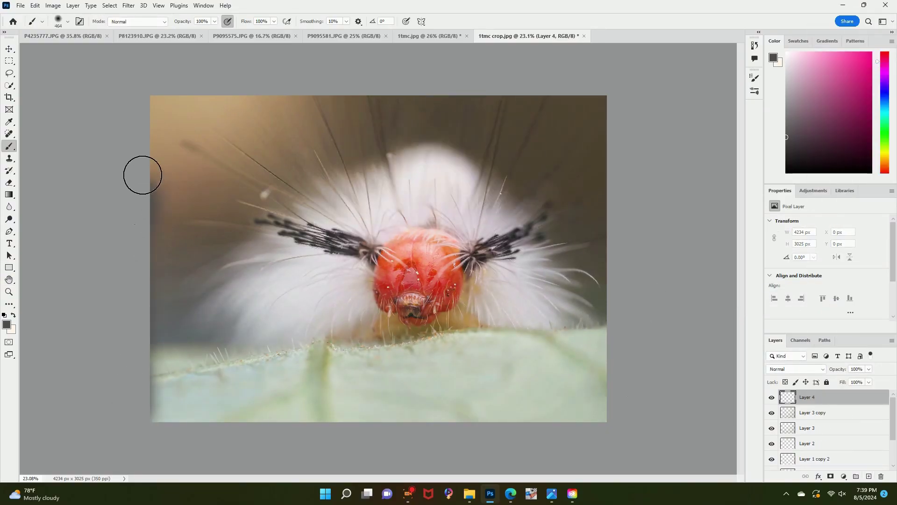
pyautogui.click(796, 369)
pyautogui.click(794, 362)
pyautogui.click(134, 5)
pyautogui.click(145, 16)
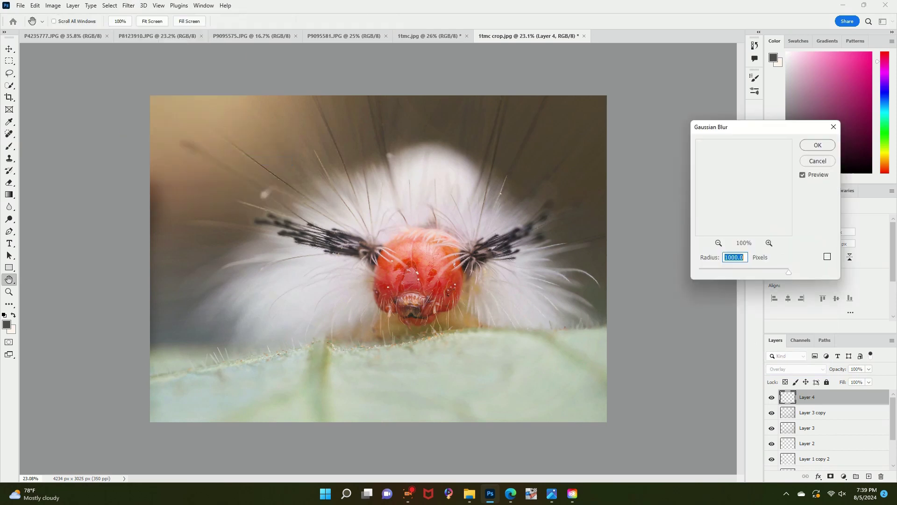
pyautogui.click(811, 149)
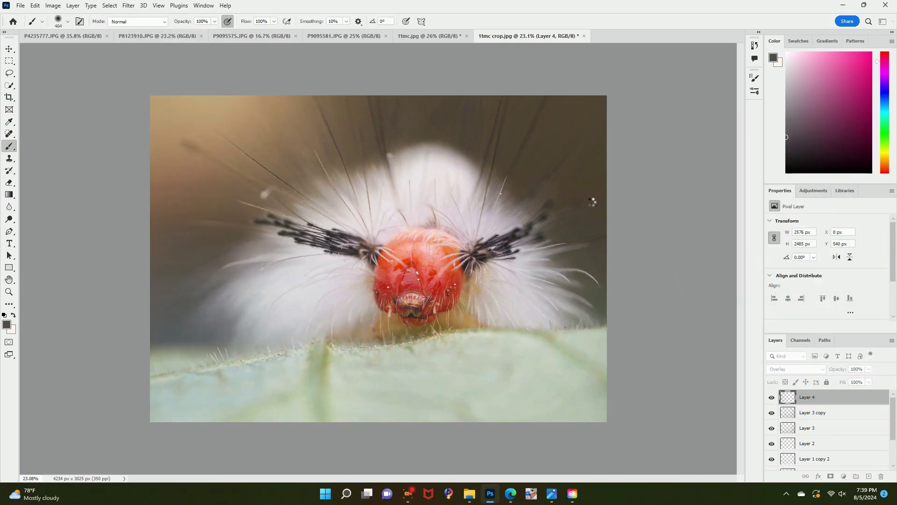
# Step: Add a new layer and paint a cream stroke along the photo's top edge
pyautogui.click(869, 477)
pyautogui.press('x')
pyautogui.moveTo(331, 72); pyautogui.dragTo(502, 81)
# Step: Blend Layer 5 in Overlay mode and apply a Gaussian Blur with a 1000 px radius
pyautogui.click(796, 369)
pyautogui.click(784, 368)
pyautogui.click(129, 6)
pyautogui.moveTo(137, 126)
pyautogui.click(280, 162)
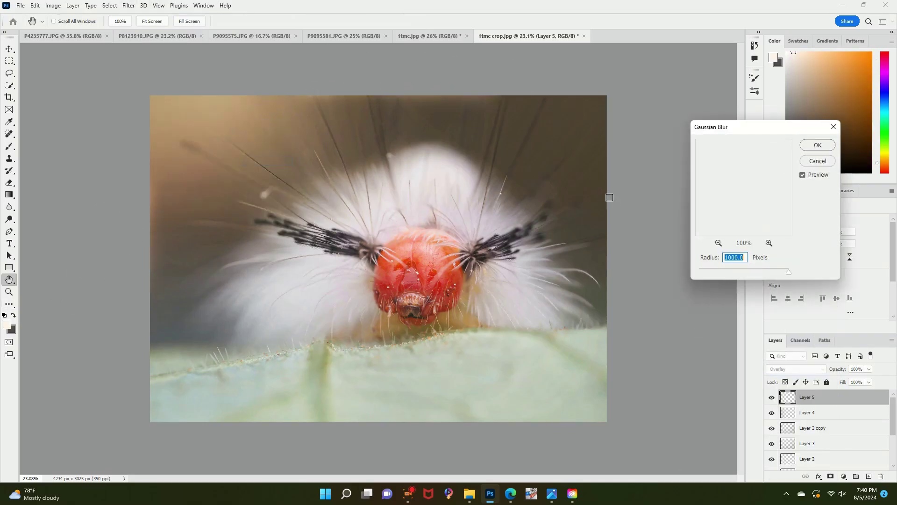
pyautogui.click(805, 145)
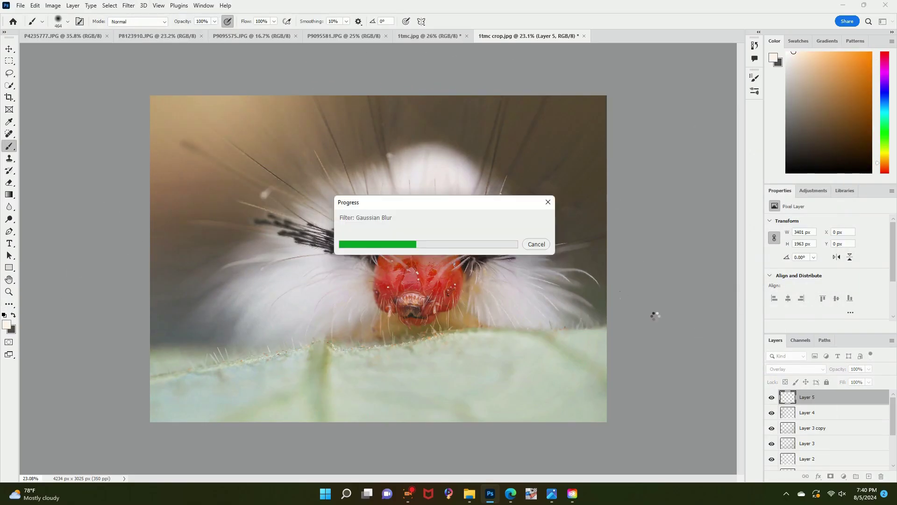
# Step: Duplicate Layer 5 to strengthen the light along the photo's top edge
pyautogui.click(869, 476)
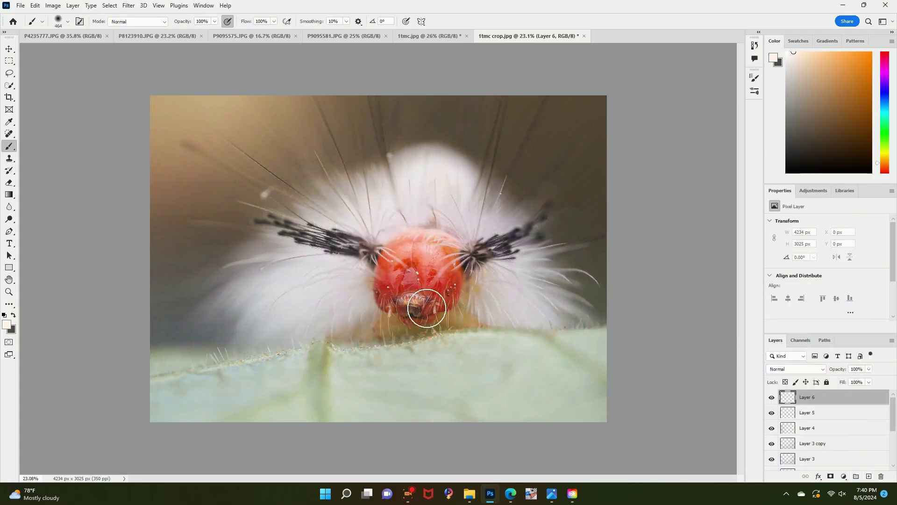
pyautogui.hotkey('ctrl', 'z')
pyautogui.rightClick(799, 399)
pyautogui.click(822, 69)
pyautogui.click(521, 138)
# Step: Add a new layer and paint a cream line along the leaf's upper edge with a 67 px brush
pyautogui.click(868, 476)
pyautogui.click(67, 21)
pyautogui.moveTo(100, 49); pyautogui.dragTo(86, 52)
pyautogui.moveTo(217, 364)
pyautogui.mouseDown()
pyautogui.moveTo(384, 344)
pyautogui.moveTo(547, 347)
pyautogui.mouseUp()
# Step: Blend Layer 6 in Overlay mode and apply a Gaussian Blur with a smaller radius, comparing the preview on and off
pyautogui.click(799, 370)
pyautogui.click(785, 360)
pyautogui.click(128, 6)
pyautogui.moveTo(159, 127)
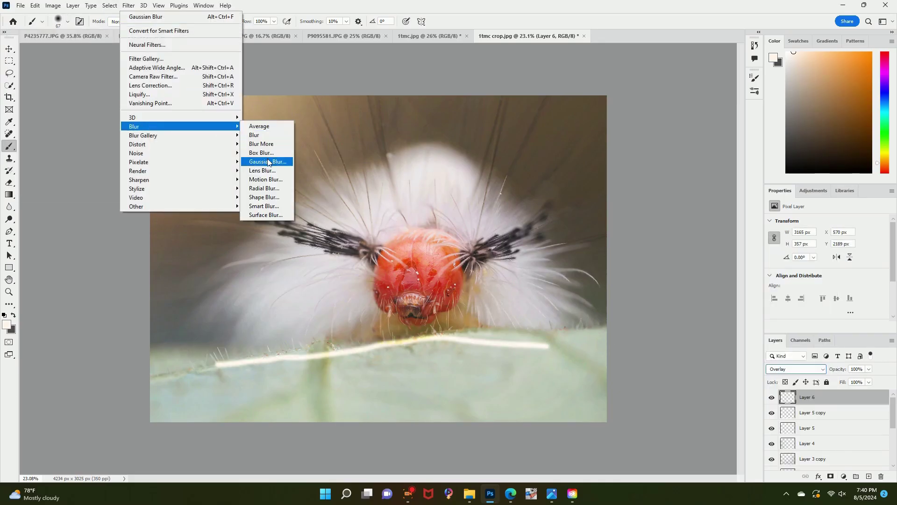
pyautogui.click(268, 161)
pyautogui.moveTo(779, 273); pyautogui.dragTo(773, 273)
pyautogui.click(802, 175)
pyautogui.click(803, 175)
pyautogui.click(817, 144)
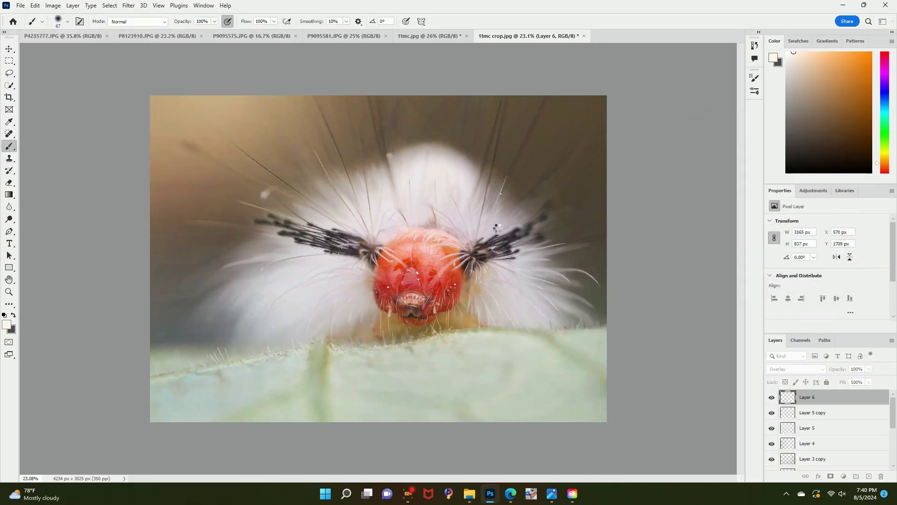
# Step: Add a new layer and set the brush size to 448 px
pyautogui.click(868, 476)
pyautogui.click(67, 22)
pyautogui.moveTo(81, 52); pyautogui.dragTo(97, 54)
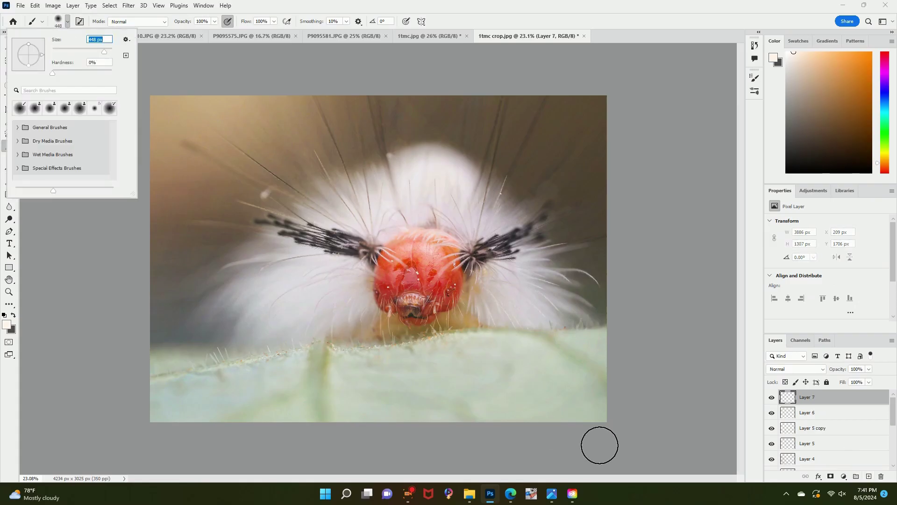
pyautogui.moveTo(599, 445); pyautogui.dragTo(507, 436)
pyautogui.click(35, 6)
pyautogui.click(47, 16)
# Step: Paint a dark stroke along the photo's bottom edge, blending it in Overlay mode and softening it with Gaussian Blur
pyautogui.click(14, 315)
pyautogui.moveTo(603, 439); pyautogui.dragTo(283, 434)
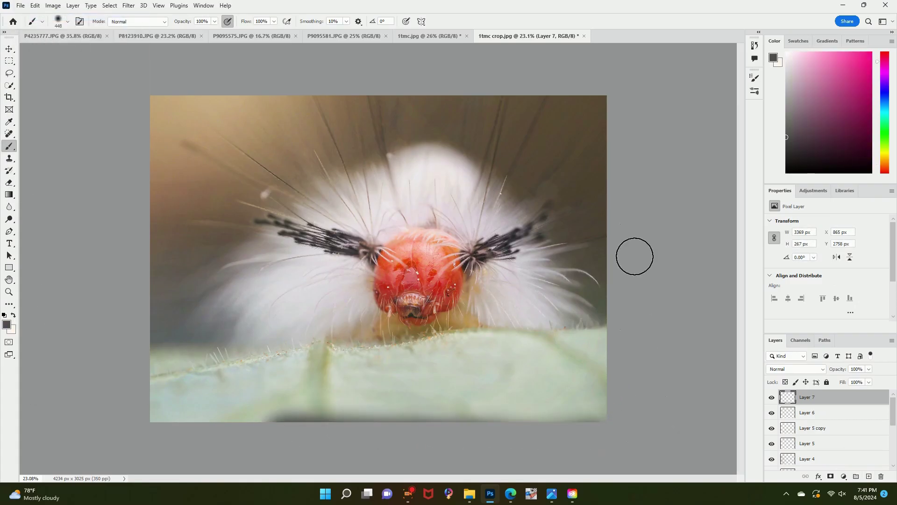
pyautogui.click(796, 369)
pyautogui.click(790, 370)
pyautogui.click(129, 5)
pyautogui.moveTo(182, 126)
pyautogui.click(259, 162)
pyautogui.click(817, 145)
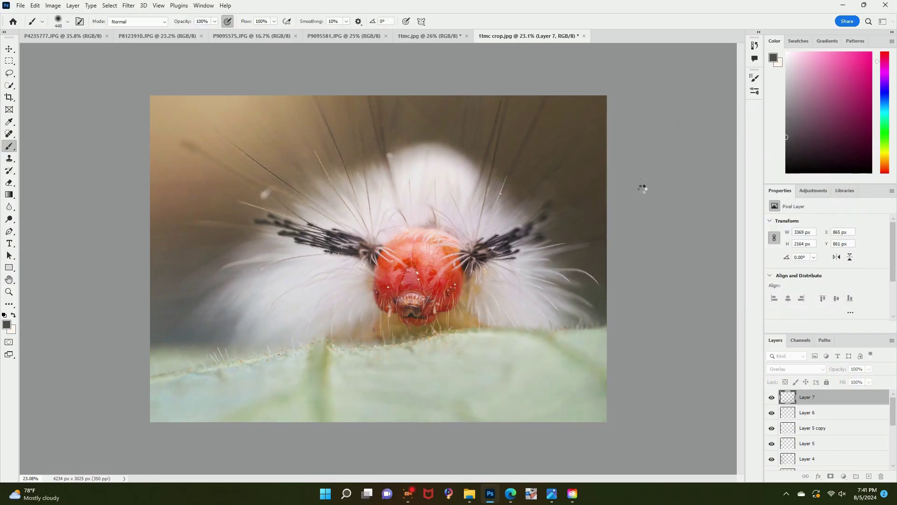
# Step: Duplicate Layer 7 as Layer 7 copy to strengthen the dark bottom edge
pyautogui.rightClick(816, 396)
pyautogui.click(830, 84)
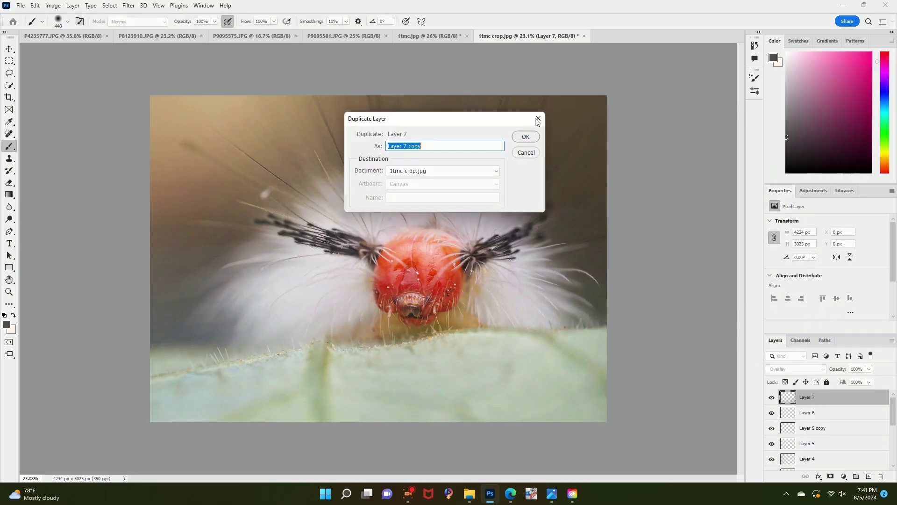
pyautogui.press('Return')
# Step: Darken the photo's lower-left corner with a brush stroke on a new Overlay layer, softened with a 1000 px Gaussian Blur
pyautogui.click(869, 479)
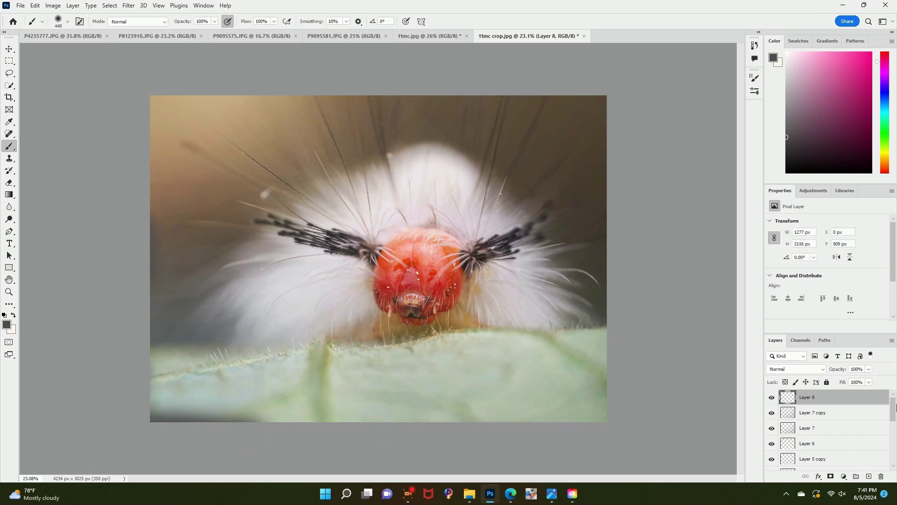
pyautogui.click(128, 5)
pyautogui.moveTo(216, 131)
pyautogui.click(268, 161)
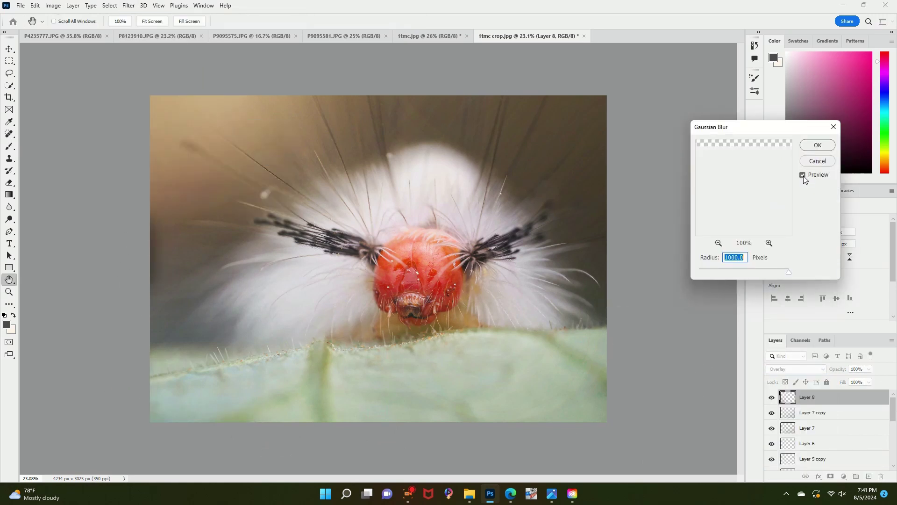
pyautogui.click(806, 144)
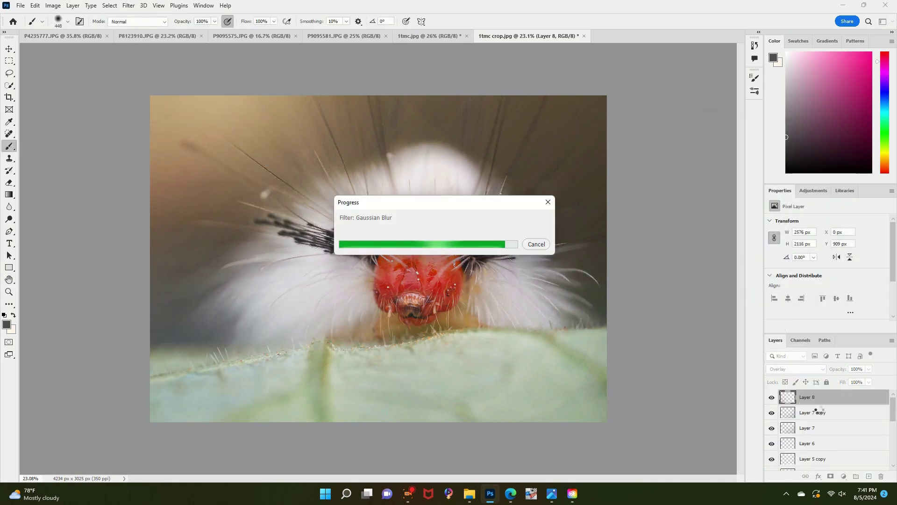
# Step: Duplicate Layer 8 to strengthen the dark lower-left corner
pyautogui.rightClick(815, 397)
pyautogui.click(831, 84)
pyautogui.click(522, 137)
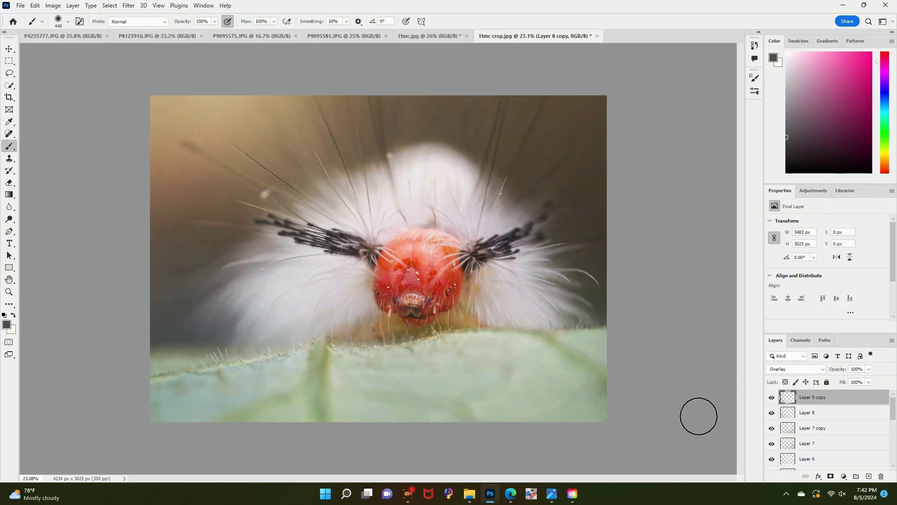
# Step: Darken the photo's upper-right edge with a brush stroke on a new Overlay layer, softened with a 1000 px Gaussian Blur
pyautogui.click(868, 476)
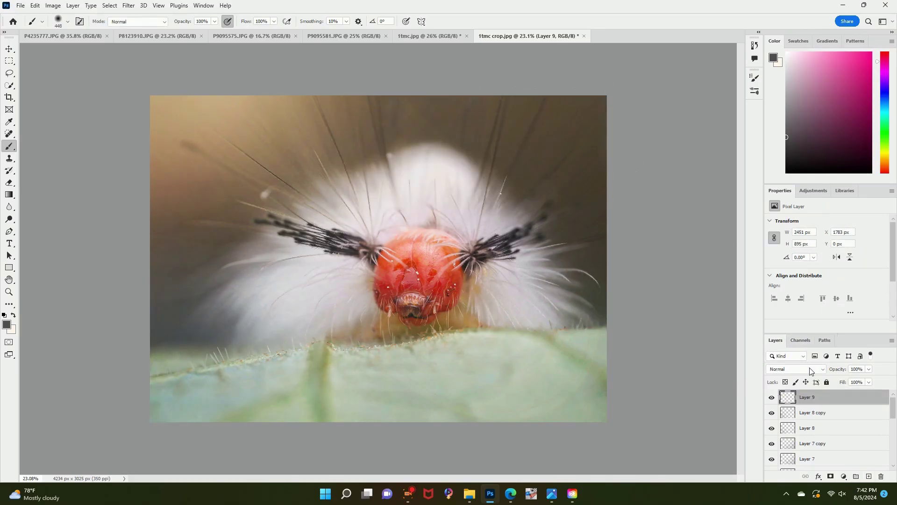
pyautogui.click(128, 7)
pyautogui.click(150, 17)
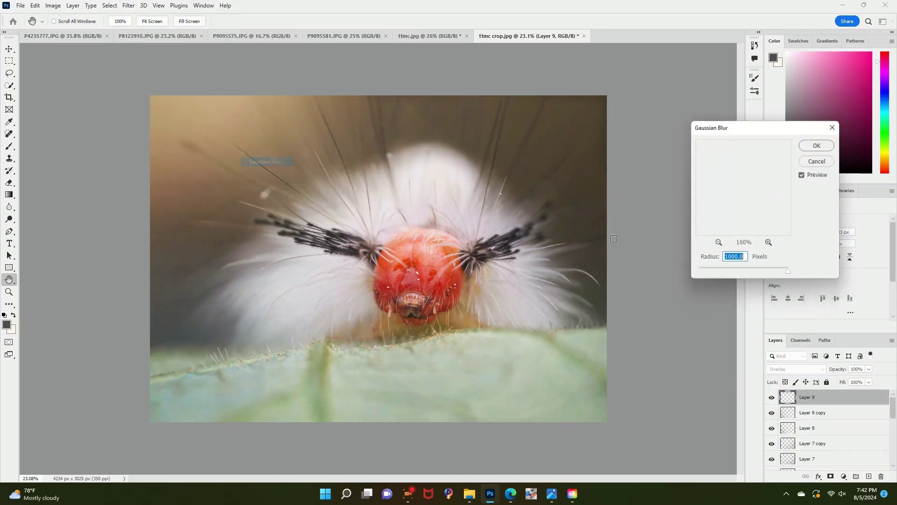
pyautogui.click(817, 145)
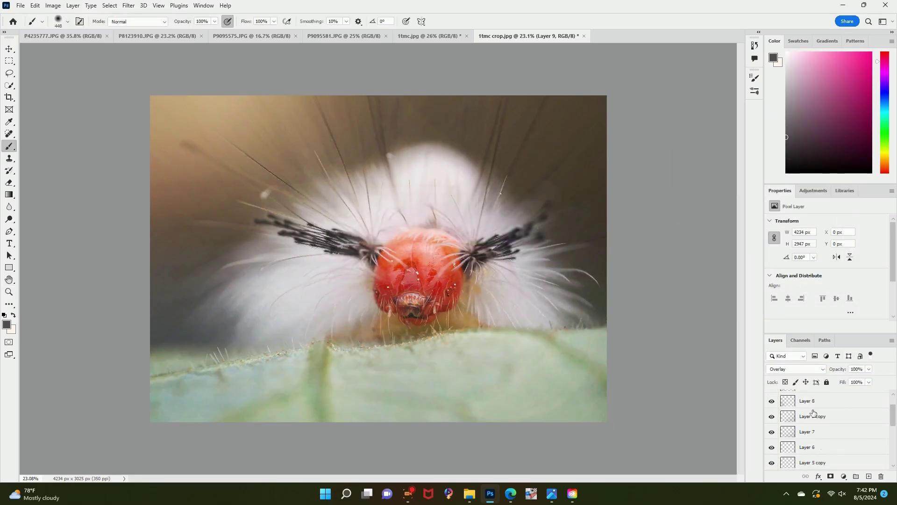
# Step: Fit the flattened photo on screen to examine the finished lighting
pyautogui.rightClick(326, 230)
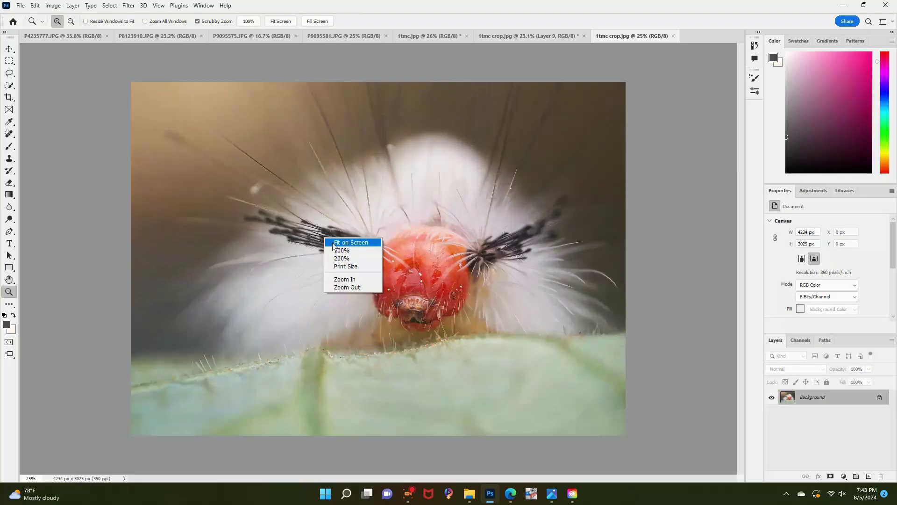
pyautogui.click(339, 237)
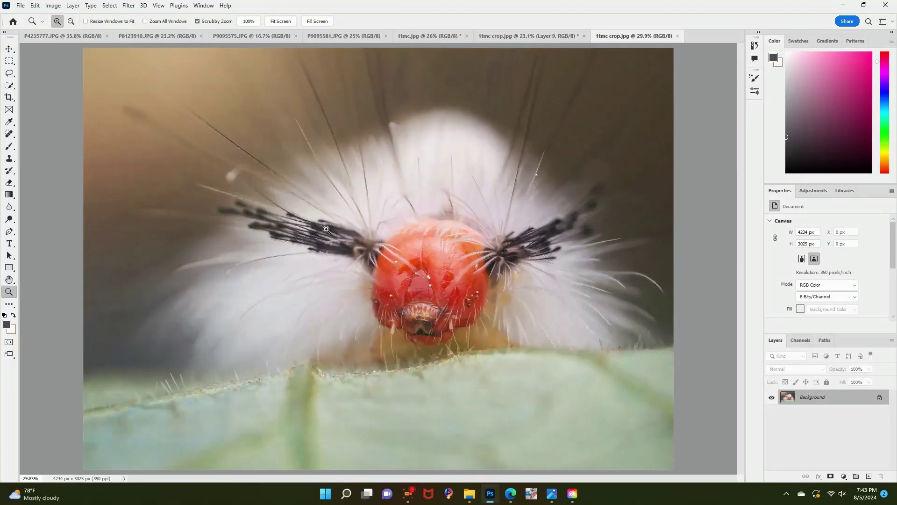
# Step: Save the flattened photo as a JPEG copy named 1tmc crop copy and open that copy
pyautogui.click(21, 5)
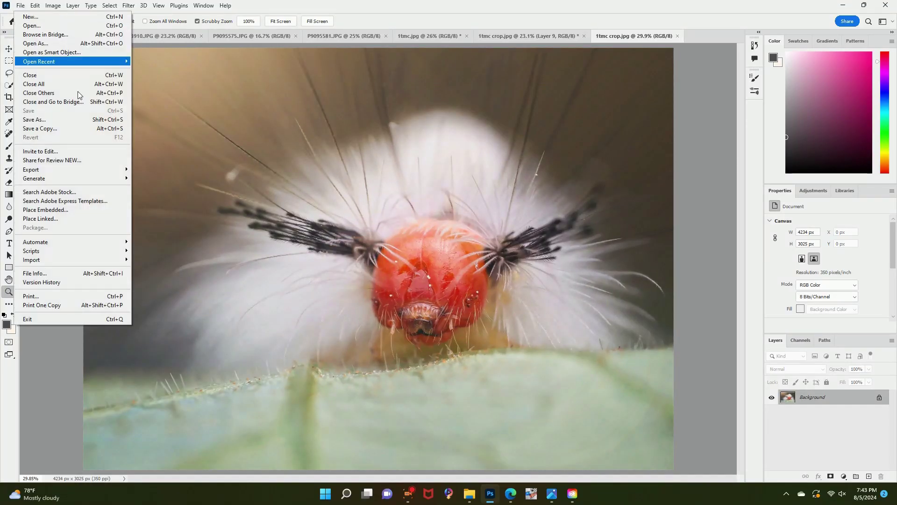
pyautogui.click(47, 127)
pyautogui.click(382, 321)
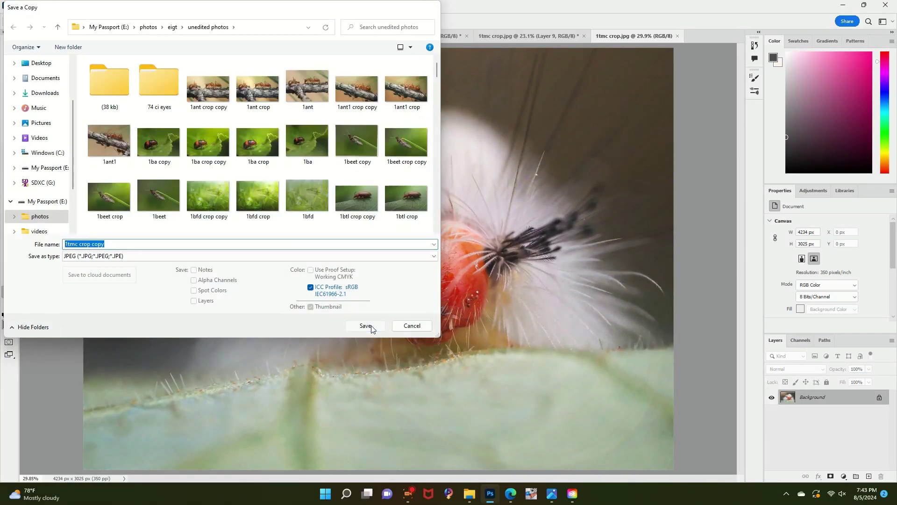
pyautogui.click(501, 122)
pyautogui.click(21, 5)
pyautogui.click(33, 24)
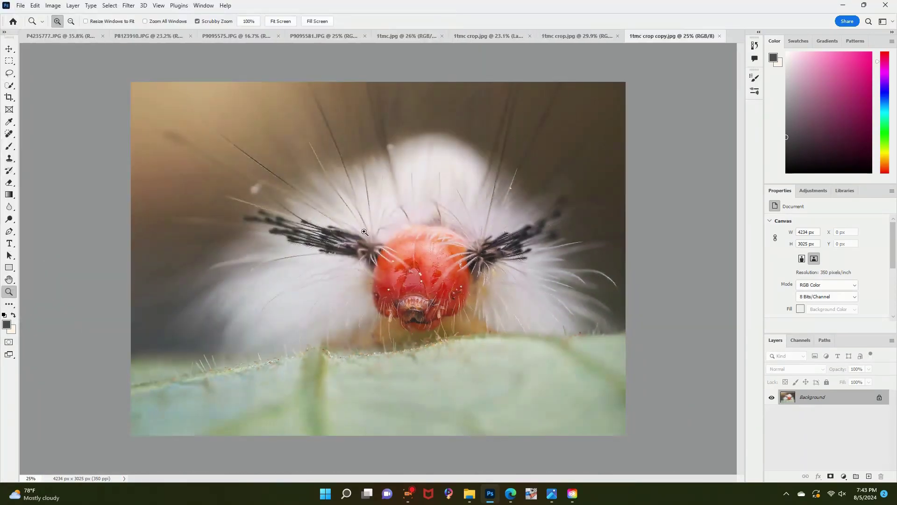
# Step: Align the Clone Stamp by sampling the upper white spot on the head in 1tmc crop copy and stamping the same spot in 1tmc crop at 500% zoom
pyautogui.moveTo(435, 305); pyautogui.dragTo(481, 305)
pyautogui.rightClick(467, 190)
pyautogui.click(489, 238)
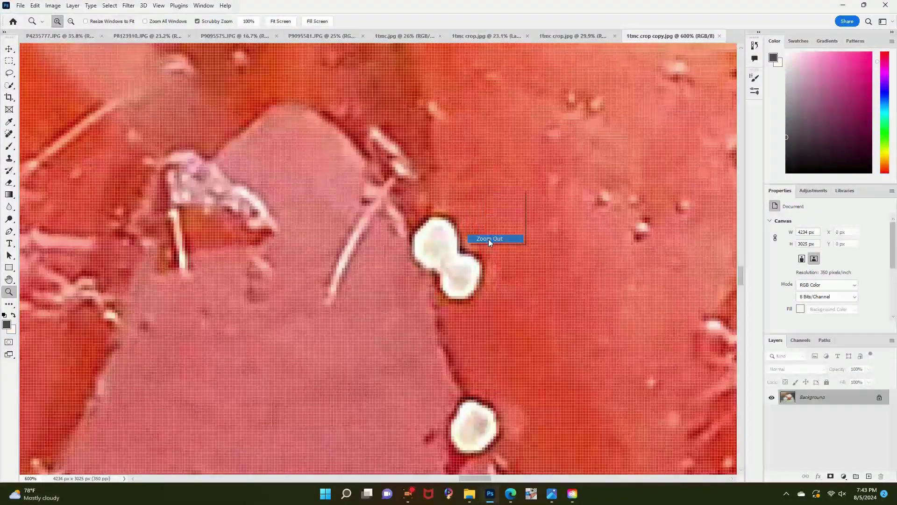
pyautogui.hotkey('ctrl', 'shift', 'Tab')
pyautogui.moveTo(421, 288); pyautogui.dragTo(468, 288)
pyautogui.rightClick(471, 269)
pyautogui.click(493, 319)
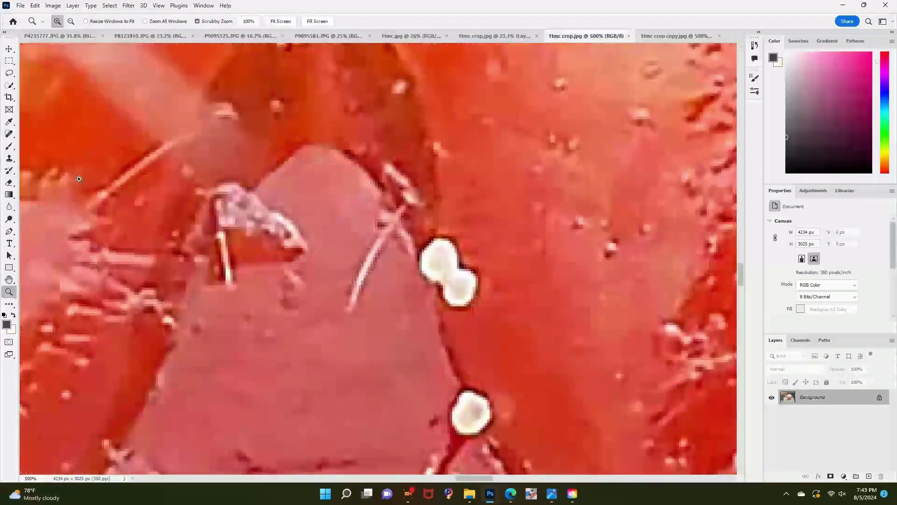
pyautogui.press('s')
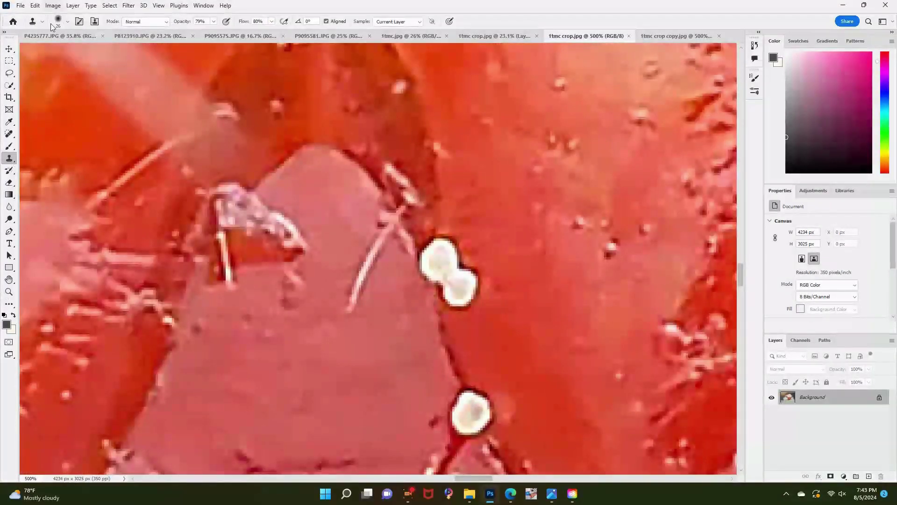
pyautogui.click(651, 38)
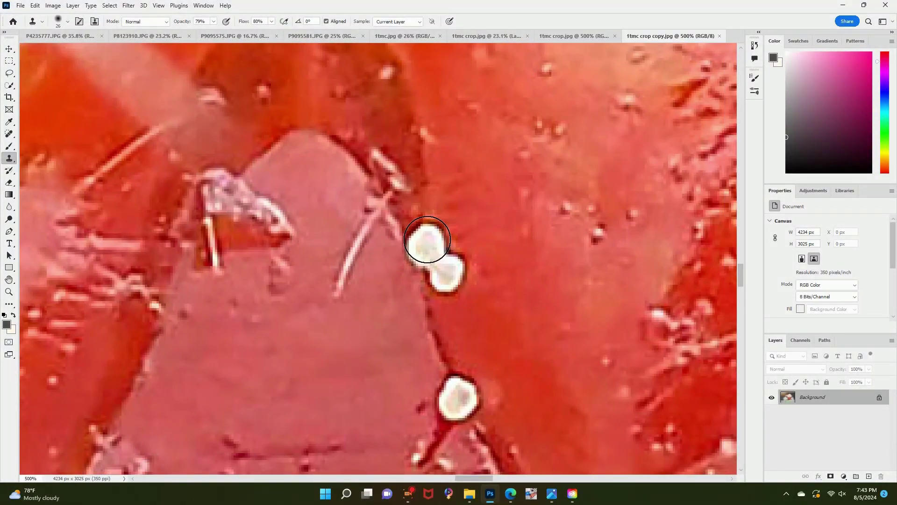
pyautogui.click(559, 35)
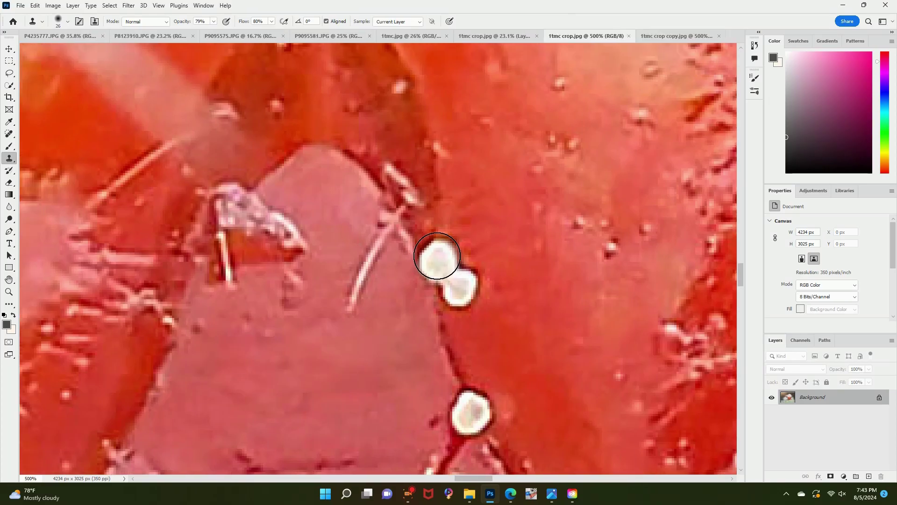
pyautogui.click(438, 254)
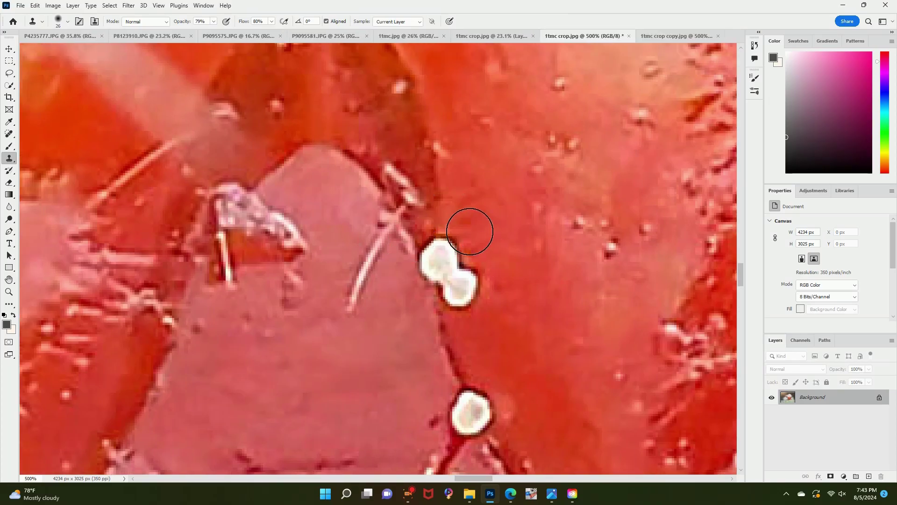
# Step: Fit both 1tmc crop and 1tmc crop copy on screen and return to 1tmc crop
pyautogui.click(9, 293)
pyautogui.rightClick(322, 199)
pyautogui.click(341, 204)
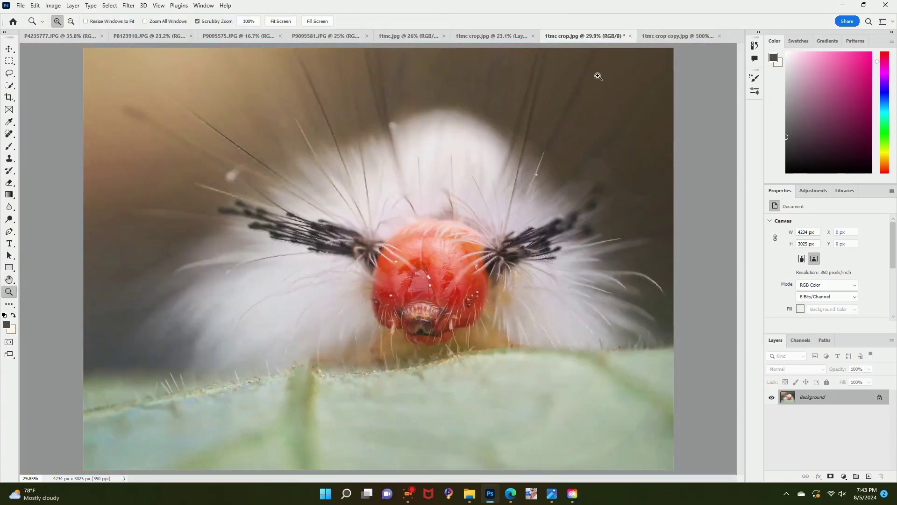
pyautogui.click(648, 38)
pyautogui.rightClick(424, 180)
pyautogui.click(451, 185)
pyautogui.click(557, 40)
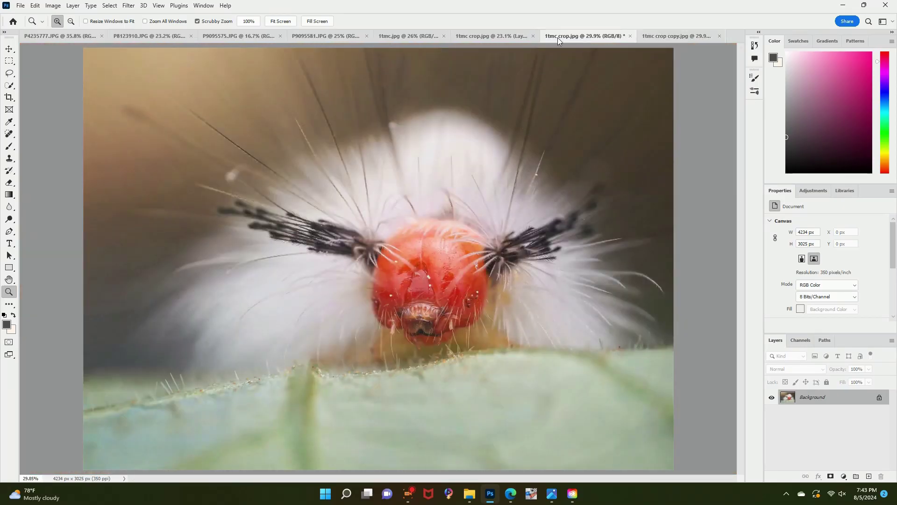
# Step: Select the tan background tones with Color Range, sampling the photo's upper-left area at a fuzziness of 110
pyautogui.click(113, 7)
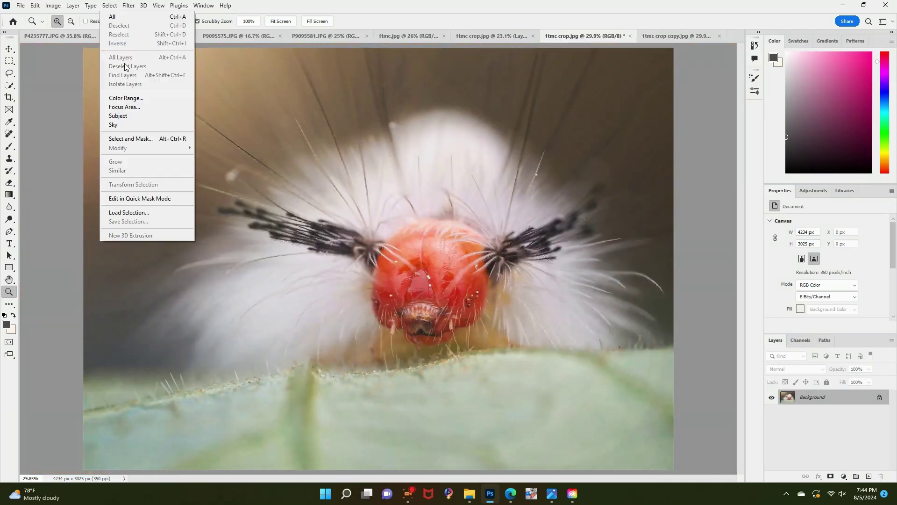
pyautogui.click(124, 99)
pyautogui.click(146, 90)
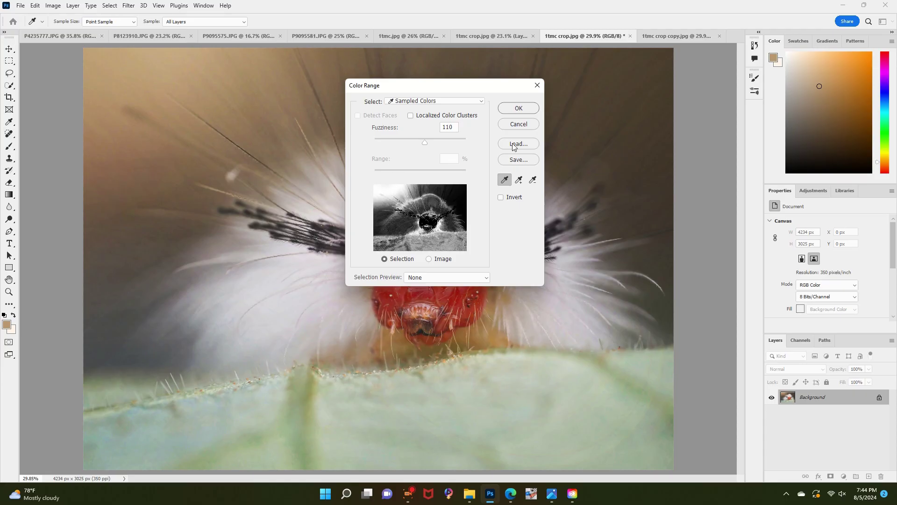
pyautogui.click(518, 108)
pyautogui.press('z')
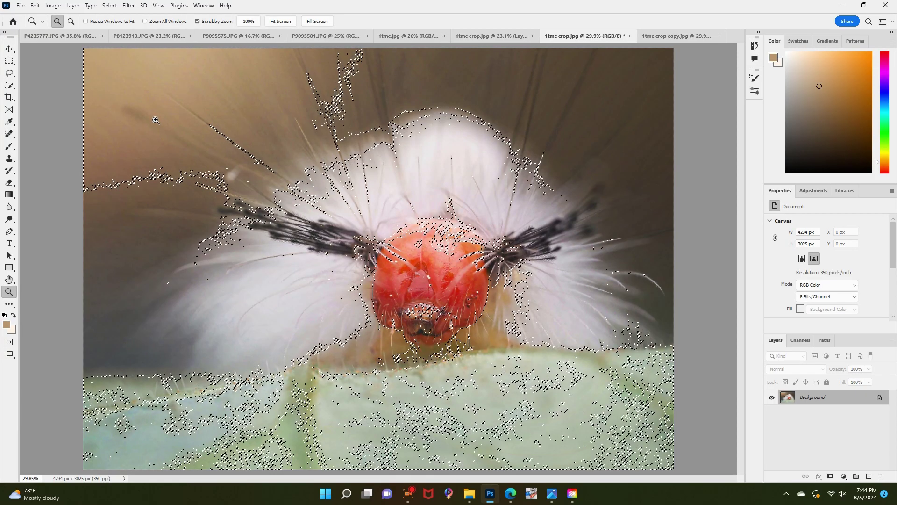
# Step: Smooth the selected areas with a Camera Raw noise reduction of 100 and Detail 0, and apply the same filter again
pyautogui.click(129, 5)
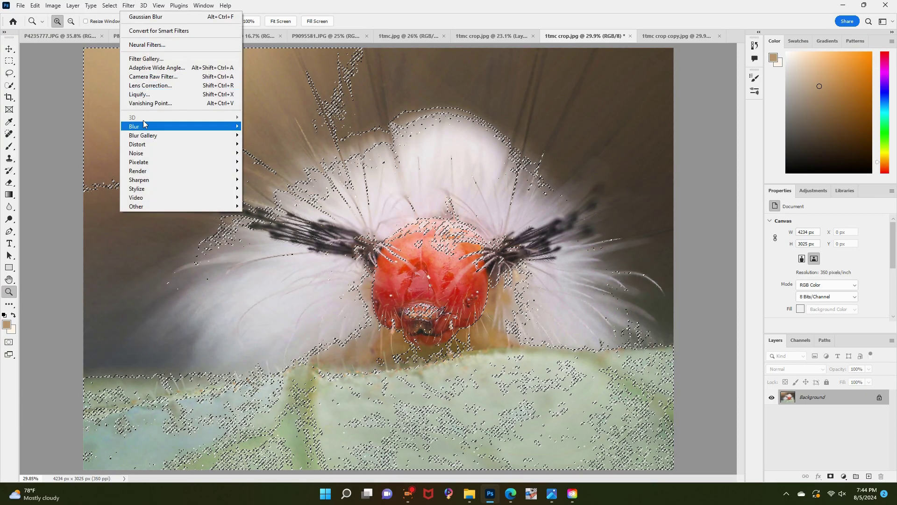
pyautogui.click(153, 77)
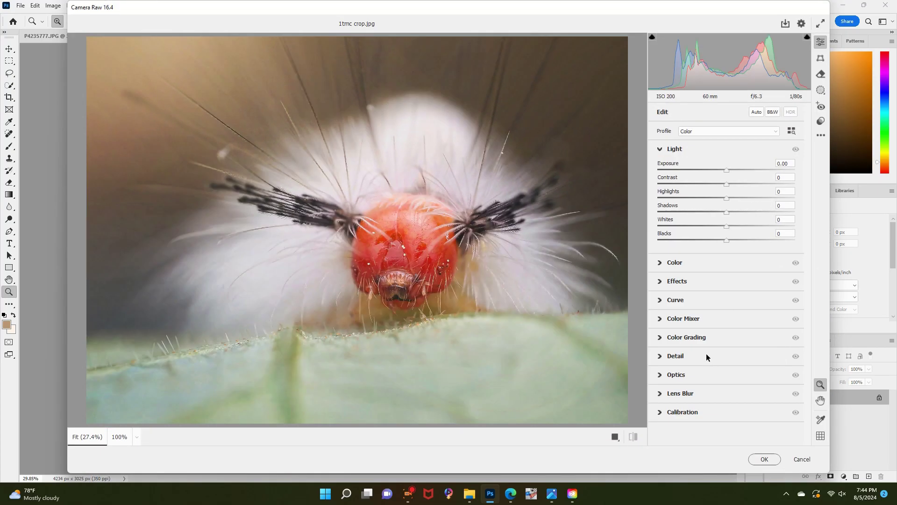
pyautogui.click(707, 356)
pyautogui.moveTo(744, 294); pyautogui.dragTo(882, 304)
pyautogui.moveTo(697, 315); pyautogui.dragTo(627, 318)
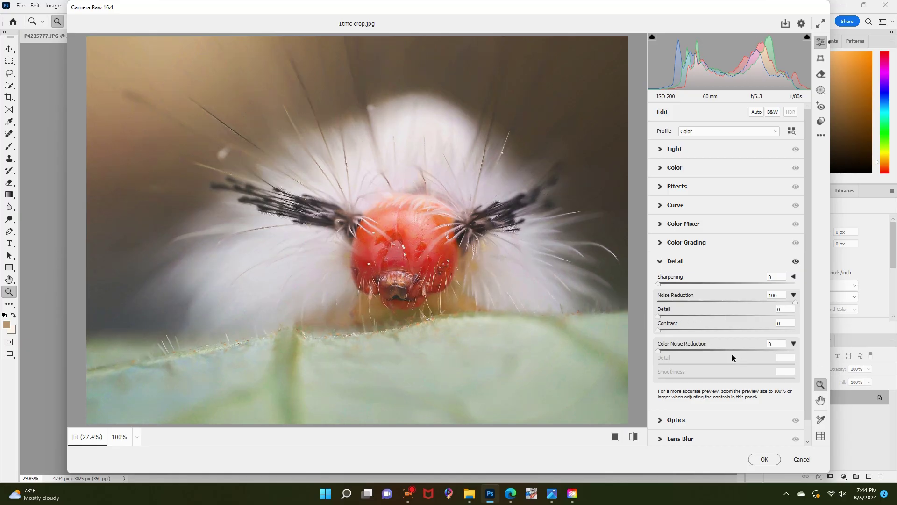
pyautogui.click(760, 454)
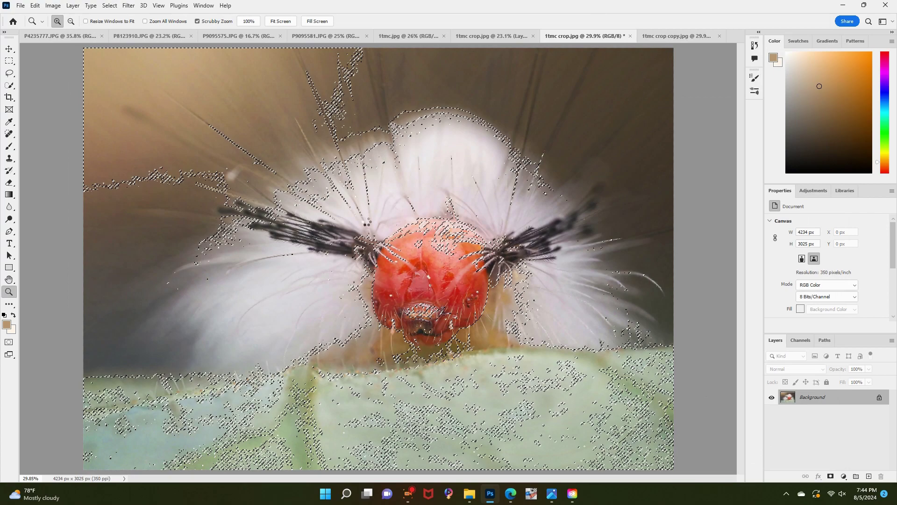
pyautogui.click(128, 5)
pyautogui.click(144, 14)
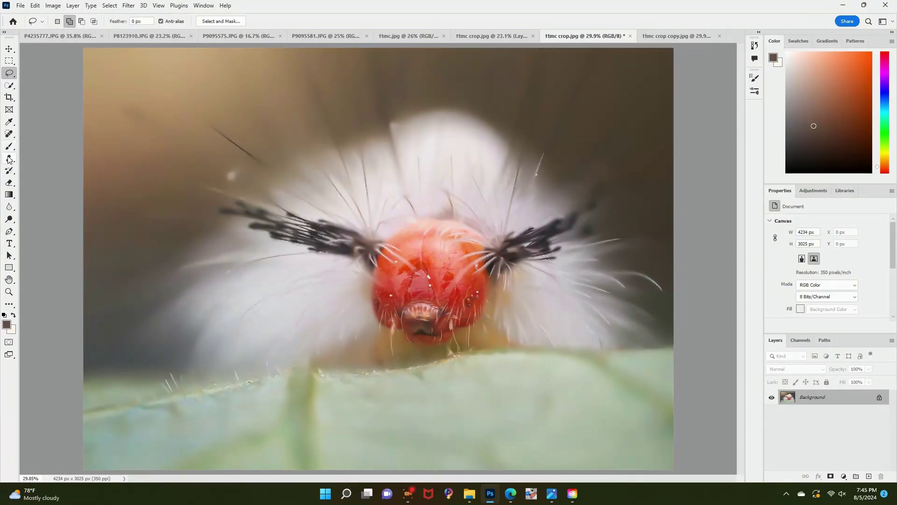
# Step: Clone sharp hair and fur detail from 1tmc crop copy back onto the smoothed photo using a large soft Clone Stamp, reducing opacity and flow to 27%
pyautogui.click(9, 158)
pyautogui.click(60, 24)
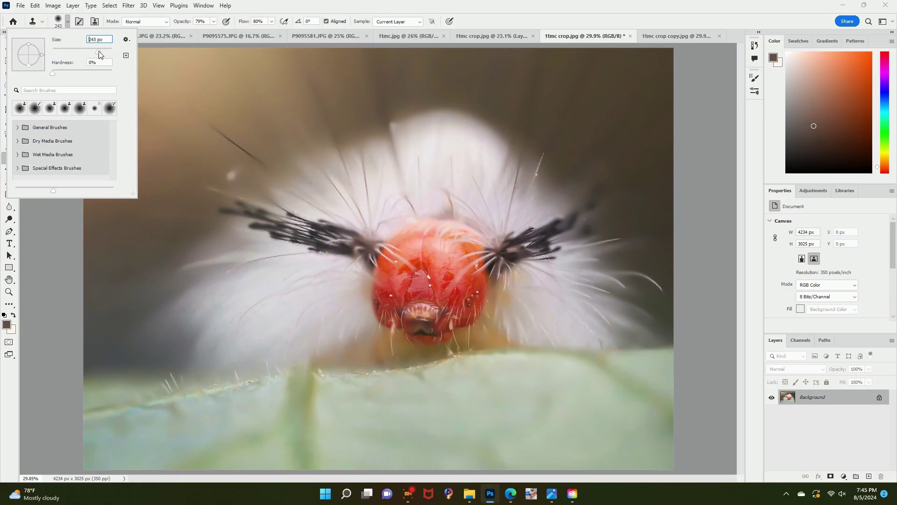
pyautogui.press('Return')
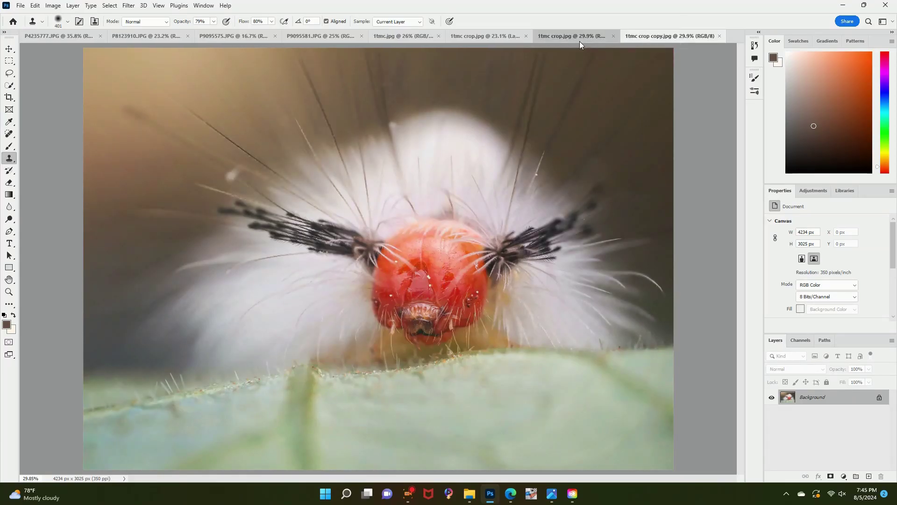
pyautogui.moveTo(195, 35); pyautogui.dragTo(192, 34)
pyautogui.click(271, 22)
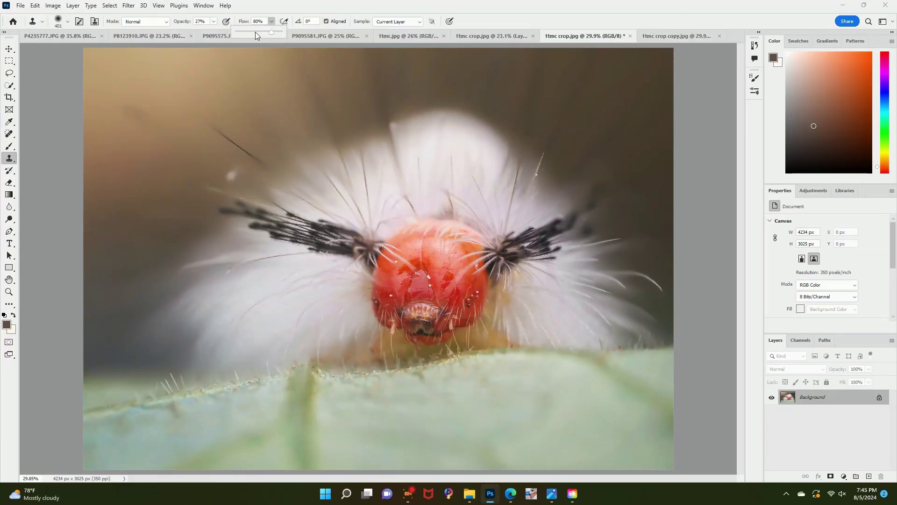
pyautogui.click(67, 22)
pyautogui.doubleClick(102, 39)
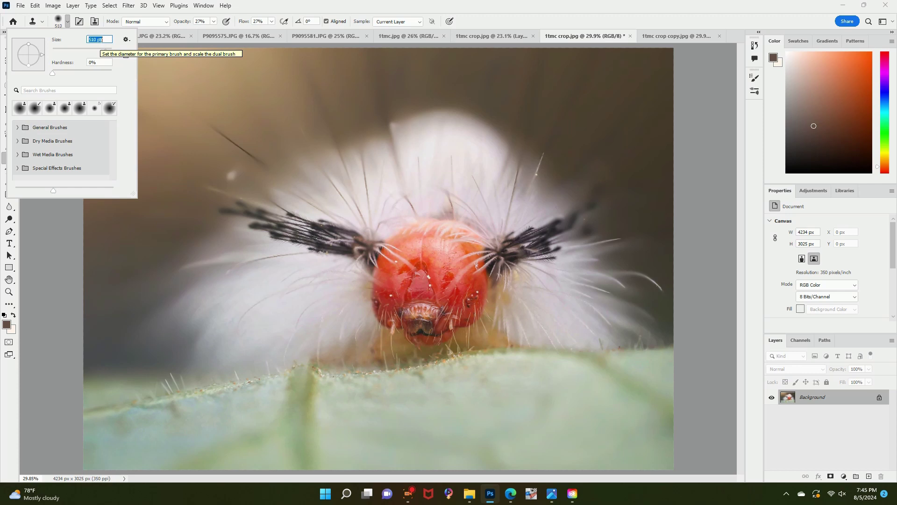
pyautogui.scroll(11, 101, 40)
pyautogui.click(270, 299)
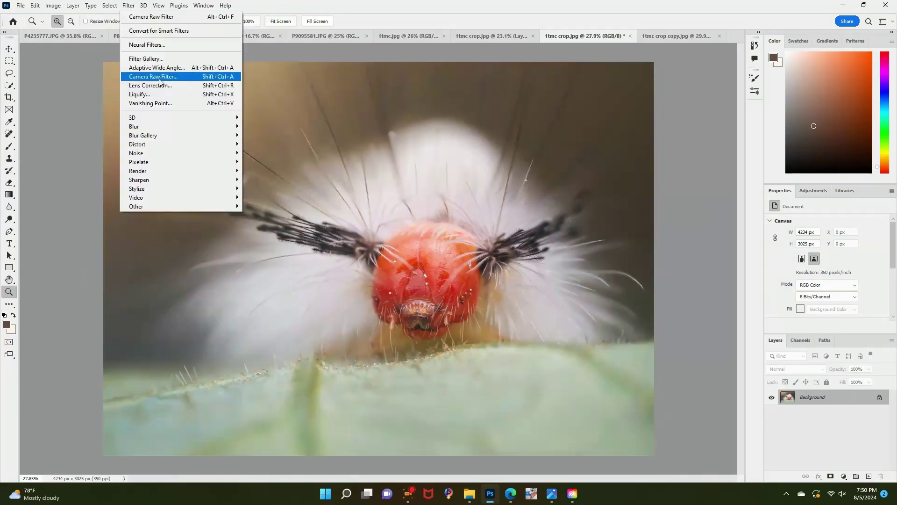
# Step: Add a Camera Raw vignette of -13 to the photo
pyautogui.click(521, 198)
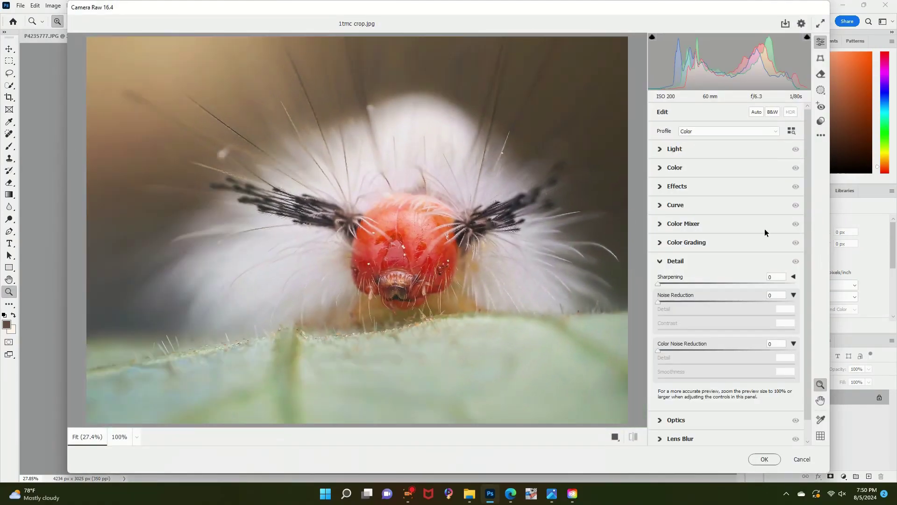
pyautogui.click(693, 224)
pyautogui.click(697, 186)
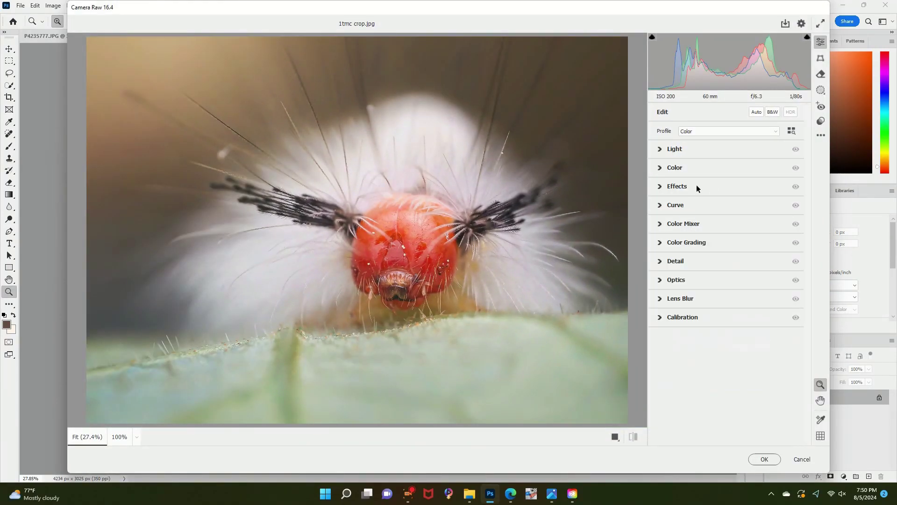
pyautogui.moveTo(726, 250); pyautogui.dragTo(718, 253)
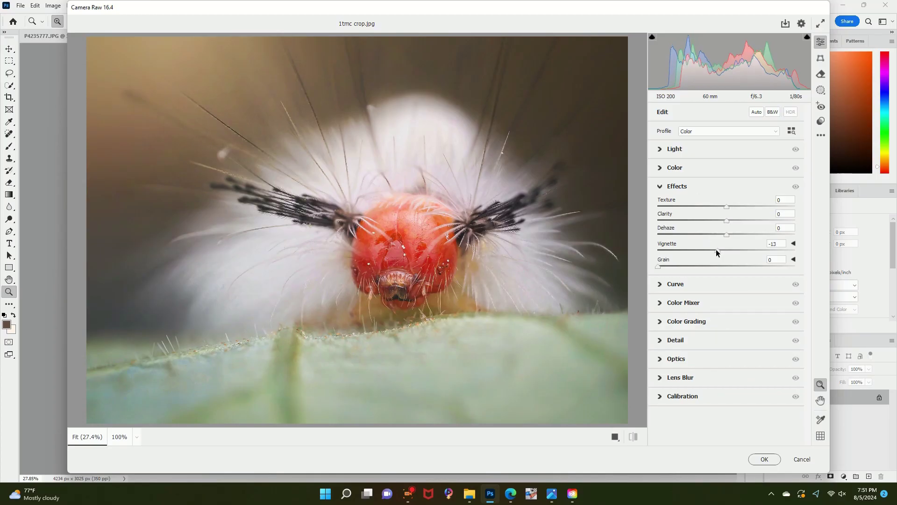
# Step: Set the Camera Raw Highlights to +42 and Whites to -31
pyautogui.click(711, 151)
pyautogui.moveTo(704, 198); pyautogui.dragTo(748, 198)
pyautogui.moveTo(711, 224); pyautogui.dragTo(705, 224)
pyautogui.moveTo(758, 196); pyautogui.dragTo(756, 200)
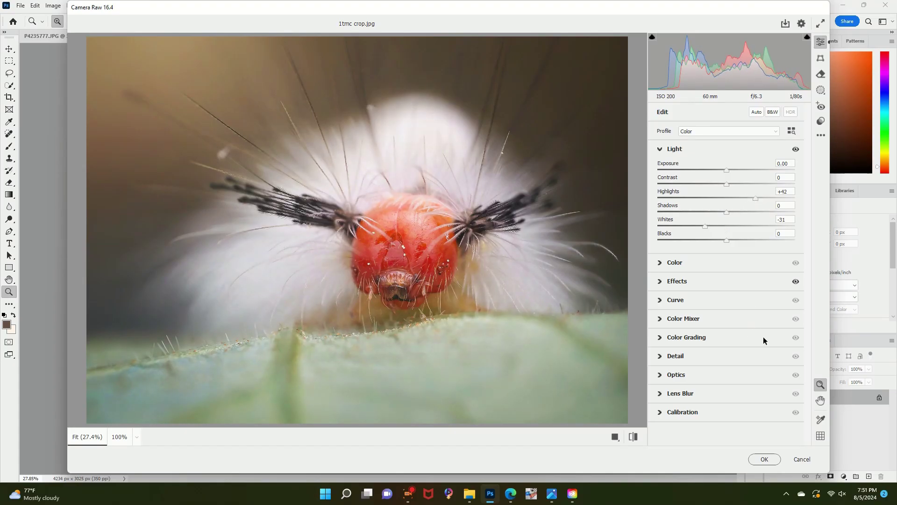
# Step: Grade the midtones slightly teal and the shadows slightly red with Balance +20, and apply the Camera Raw adjustments
pyautogui.click(731, 338)
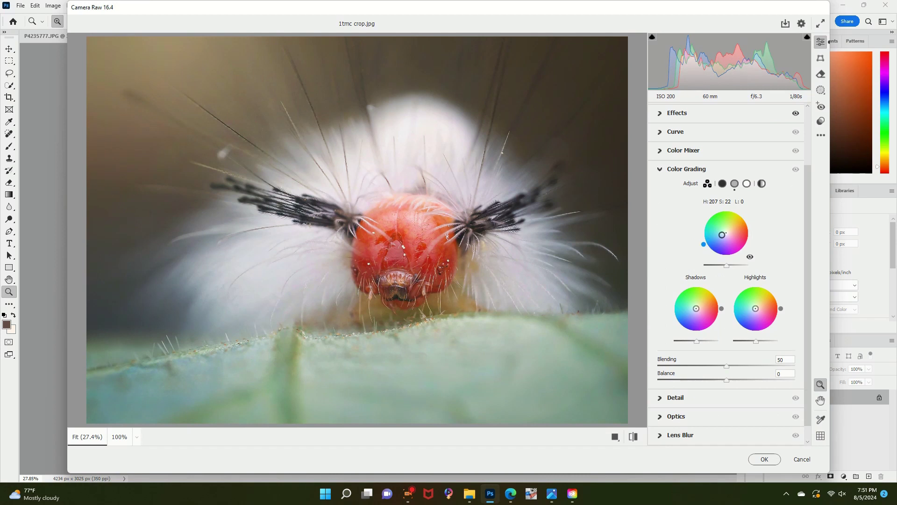
pyautogui.moveTo(724, 235); pyautogui.dragTo(724, 232)
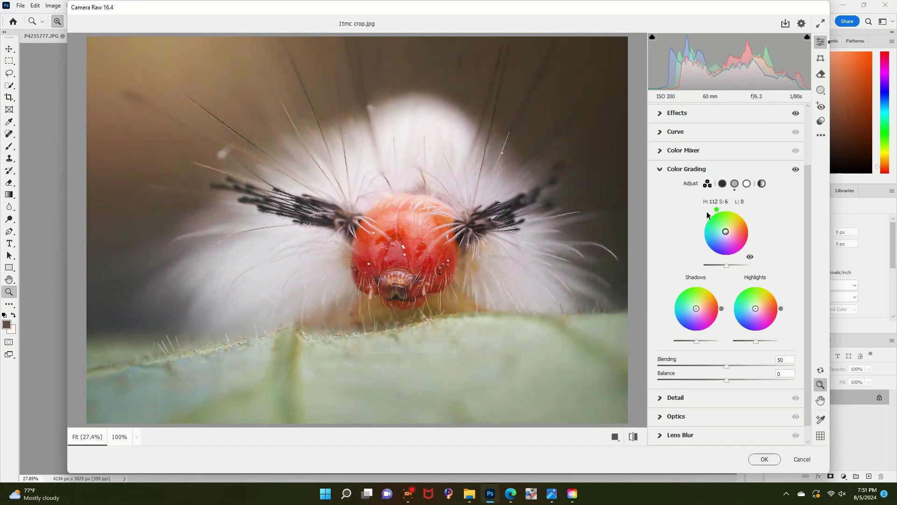
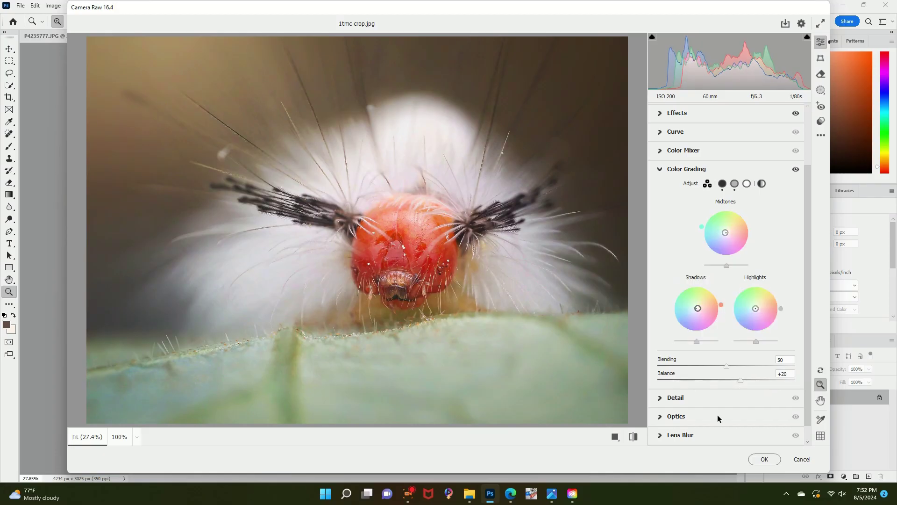
pyautogui.click(761, 459)
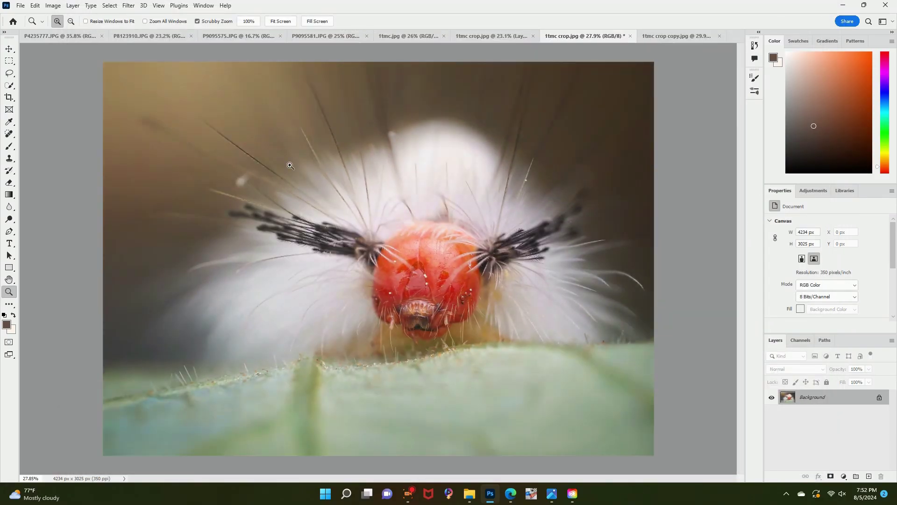
# Step: Adjust the caterpillar photo's Exposure to +0.13 and Offset to +0.0132, lower Gamma Correction slightly below 1.00, and compare the preview
pyautogui.moveTo(328, 209); pyautogui.dragTo(327, 210)
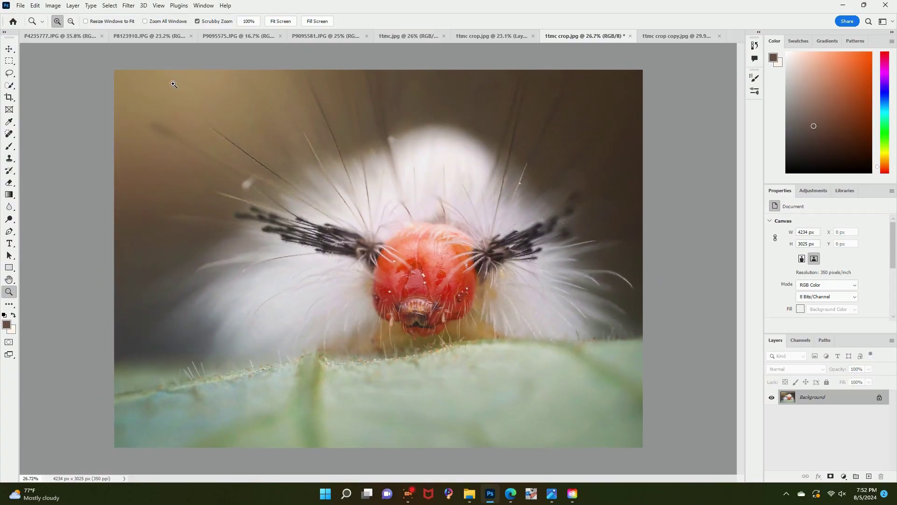
pyautogui.click(52, 5)
pyautogui.moveTo(70, 31)
pyautogui.click(158, 58)
pyautogui.moveTo(699, 194); pyautogui.dragTo(699, 195)
pyautogui.click(746, 206)
pyautogui.scroll(5, 746, 207)
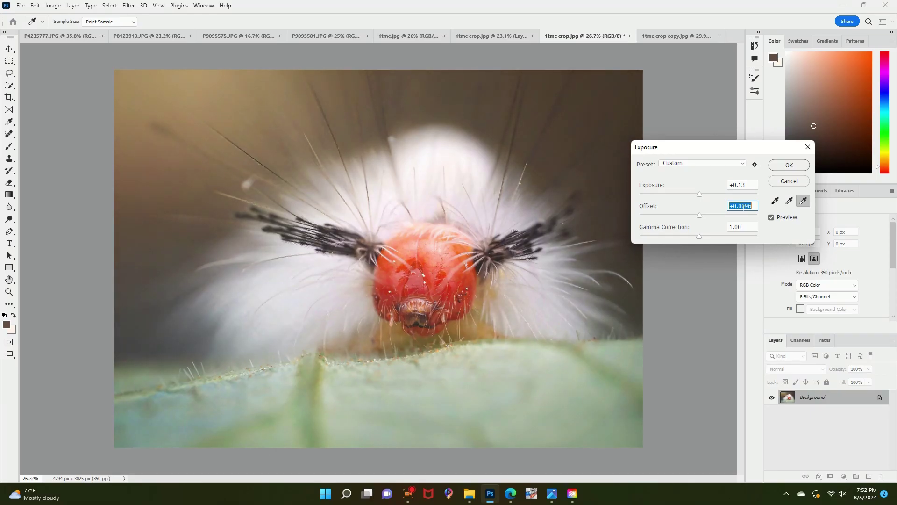
pyautogui.scroll(3, 747, 214)
pyautogui.press('Tab')
pyautogui.press('Down')
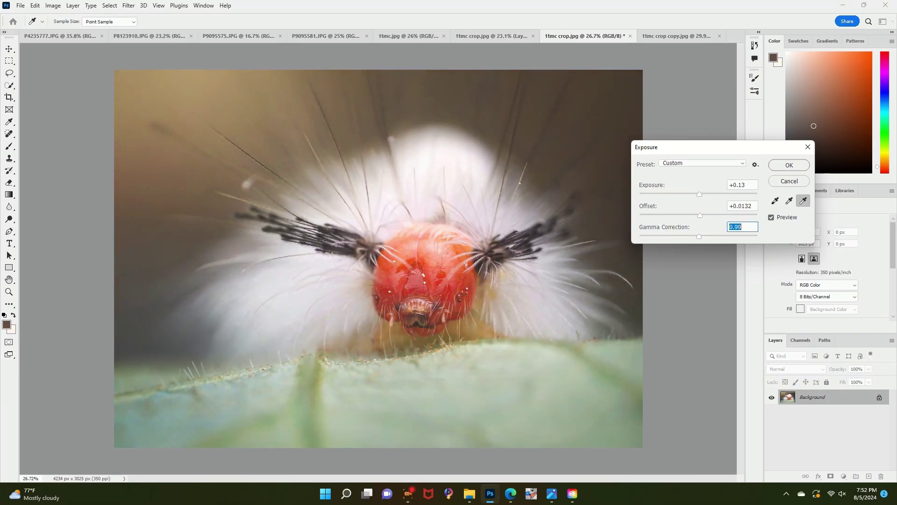
pyautogui.press('Down')
pyautogui.click(772, 217)
pyautogui.click(772, 218)
pyautogui.click(772, 218)
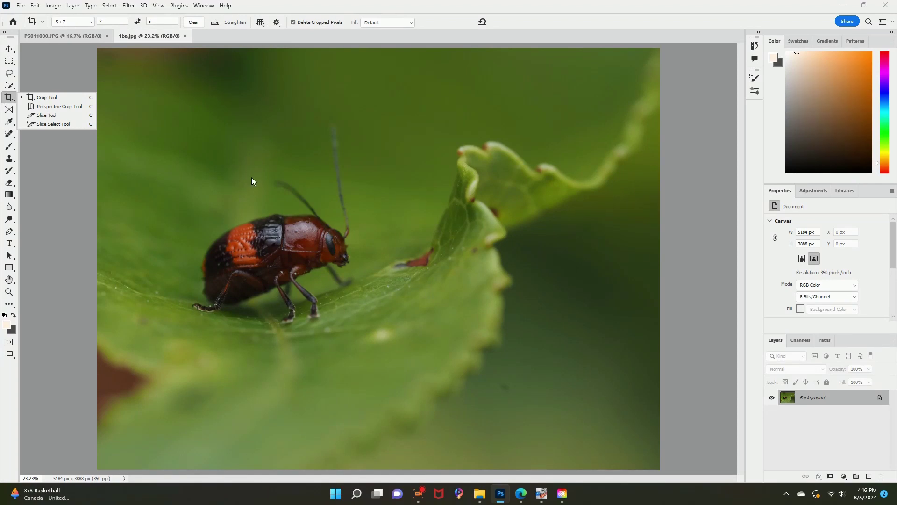
# Step: Start a crop on the beetle photo and change its ratio to 2 : 3 (4 : 6) in landscape orientation
pyautogui.click(180, 223)
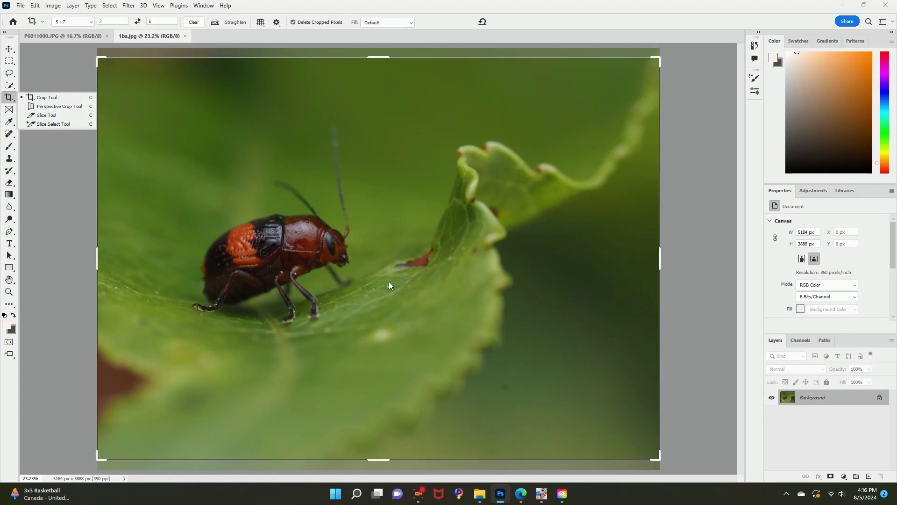
pyautogui.moveTo(659, 259); pyautogui.dragTo(614, 243)
pyautogui.moveTo(526, 246); pyautogui.dragTo(512, 266)
pyautogui.click(75, 21)
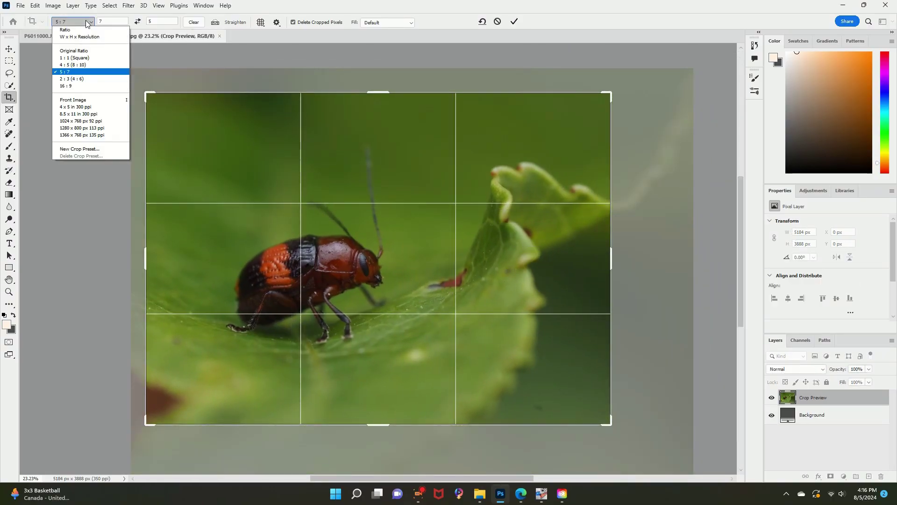
pyautogui.click(65, 80)
pyautogui.click(137, 21)
# Step: Fit the landscape crop frame tightly around the beetle and the curled leaf edge, and apply the crop
pyautogui.moveTo(379, 147); pyautogui.dragTo(379, 111)
pyautogui.moveTo(596, 405); pyautogui.dragTo(613, 415)
pyautogui.moveTo(519, 337); pyautogui.dragTo(522, 335)
pyautogui.moveTo(613, 259); pyautogui.dragTo(605, 259)
pyautogui.moveTo(536, 273); pyautogui.dragTo(535, 273)
pyautogui.moveTo(606, 254); pyautogui.dragTo(604, 256)
pyautogui.moveTo(540, 267); pyautogui.dragTo(539, 262)
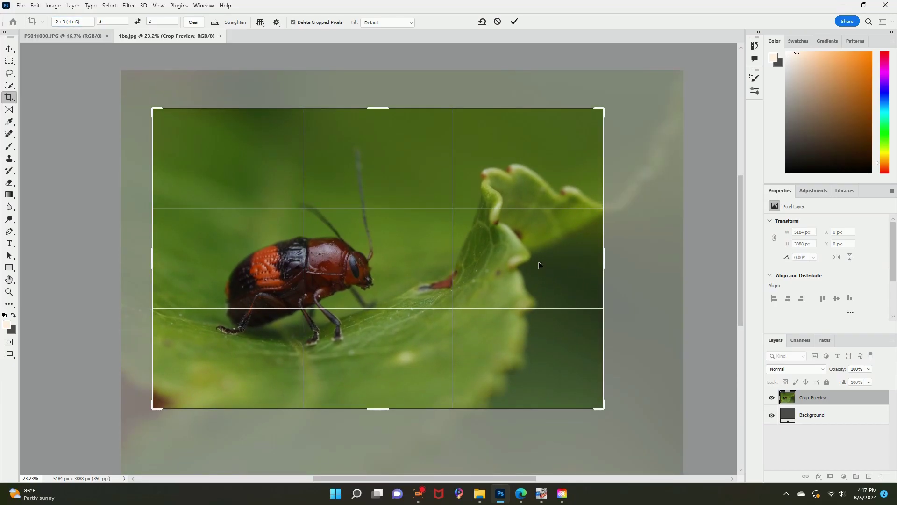
pyautogui.press('Return')
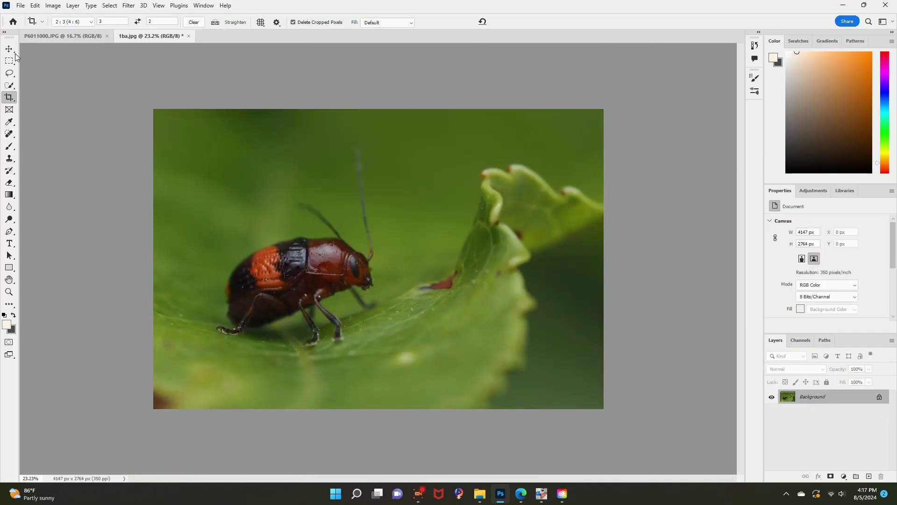
pyautogui.click(21, 6)
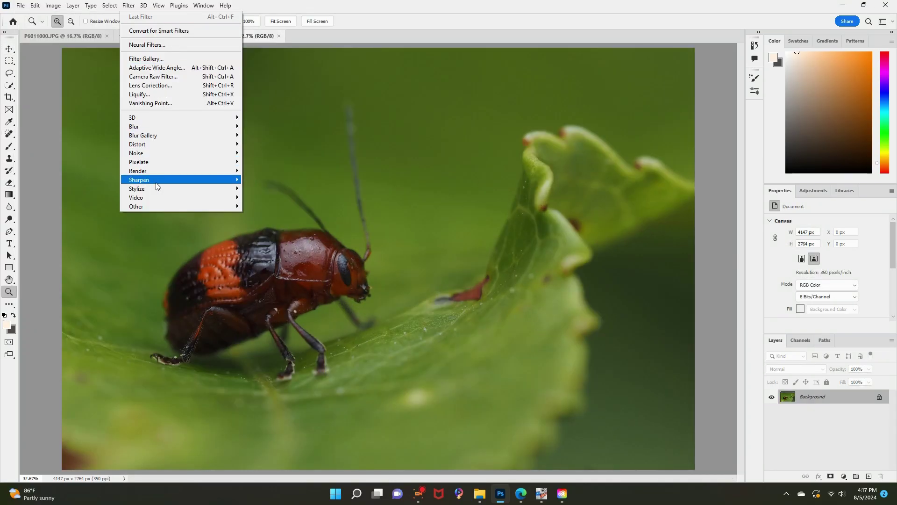
# Step: Apply Smart Sharpen to the cropped beetle photo with Amount 64%, Radius 3.9 px, Reduce Noise 10% and Remove Lens Blur
pyautogui.moveTo(232, 187)
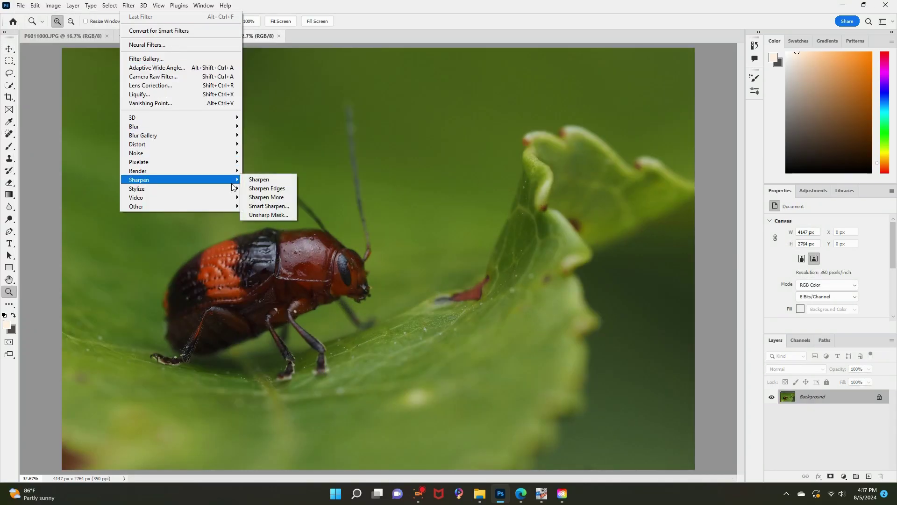
pyautogui.click(271, 207)
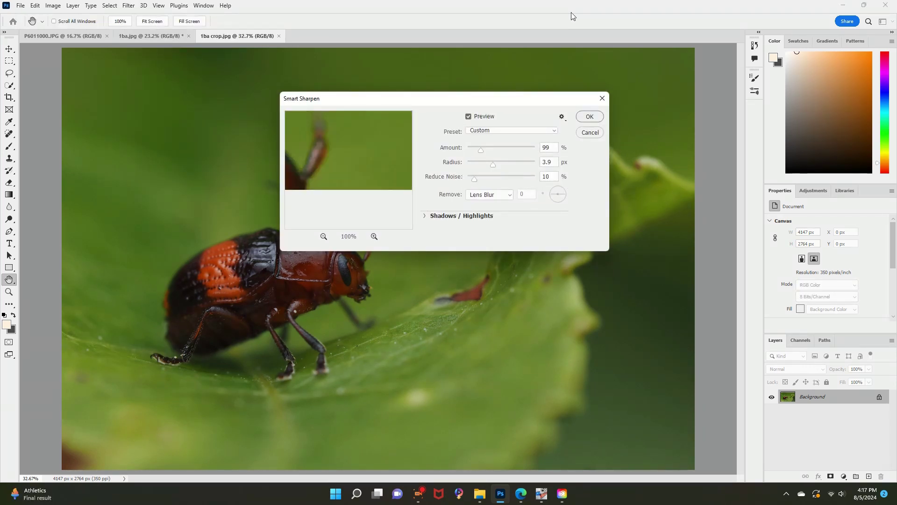
pyautogui.moveTo(481, 150); pyautogui.dragTo(476, 151)
pyautogui.moveTo(332, 186); pyautogui.dragTo(461, 142)
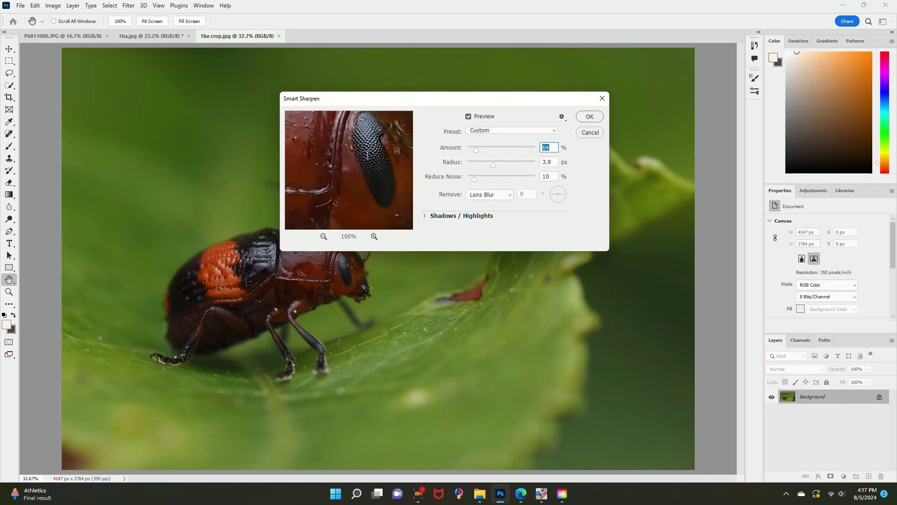
pyautogui.click(590, 116)
pyautogui.press('z')
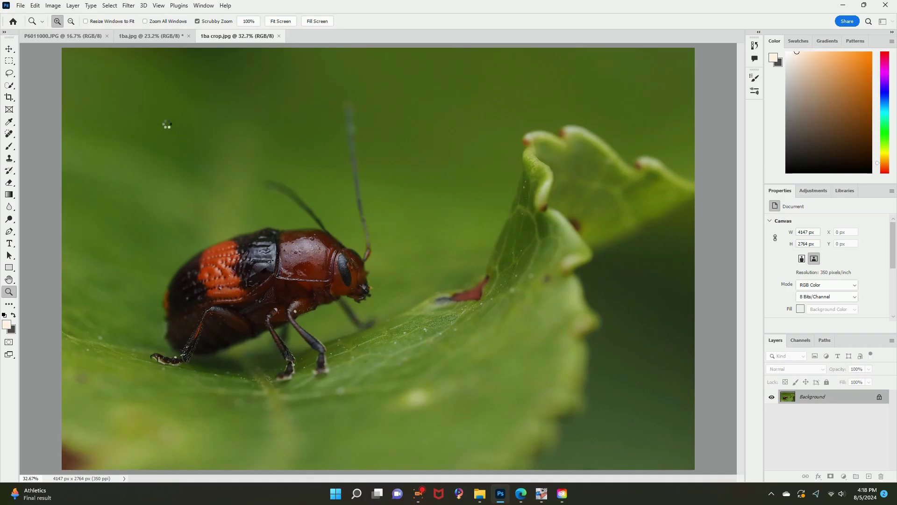
# Step: Set the Camera Raw Texture to +23, Clarity to +10 and Vibrance to +26 for the beetle photo
pyautogui.click(128, 6)
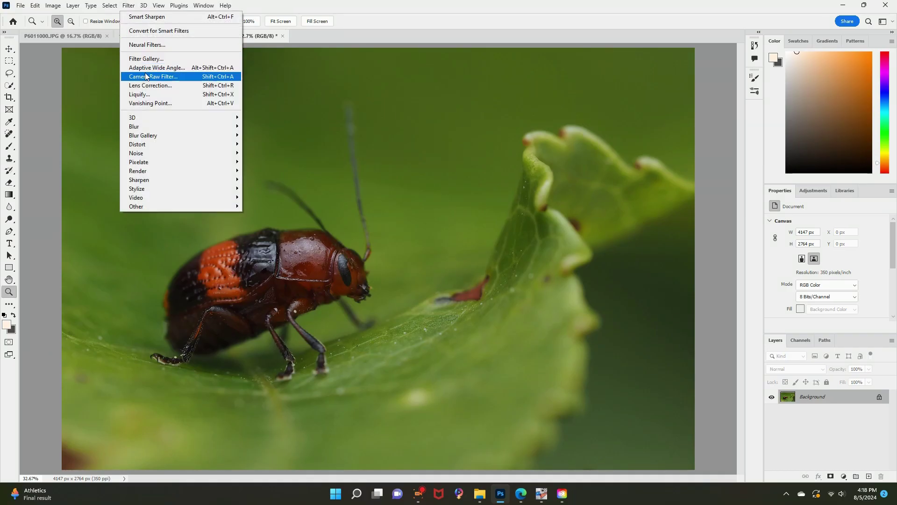
pyautogui.click(176, 76)
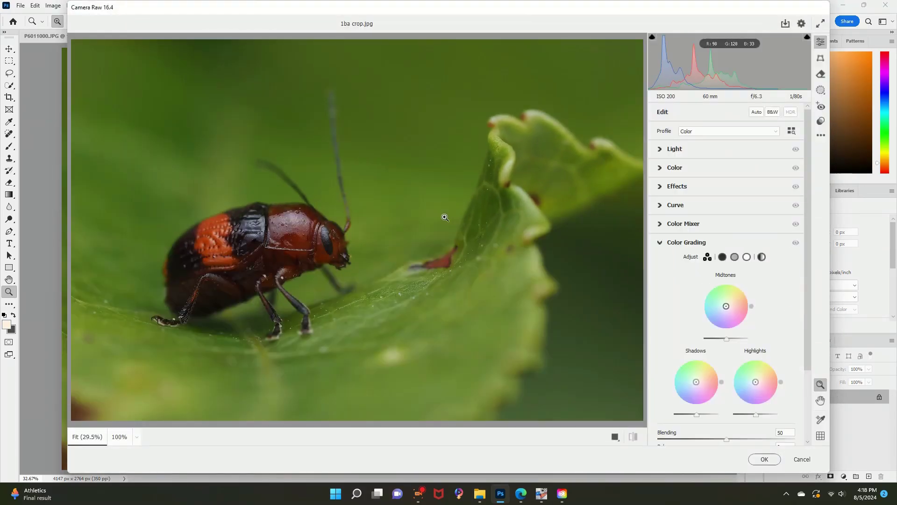
pyautogui.click(701, 186)
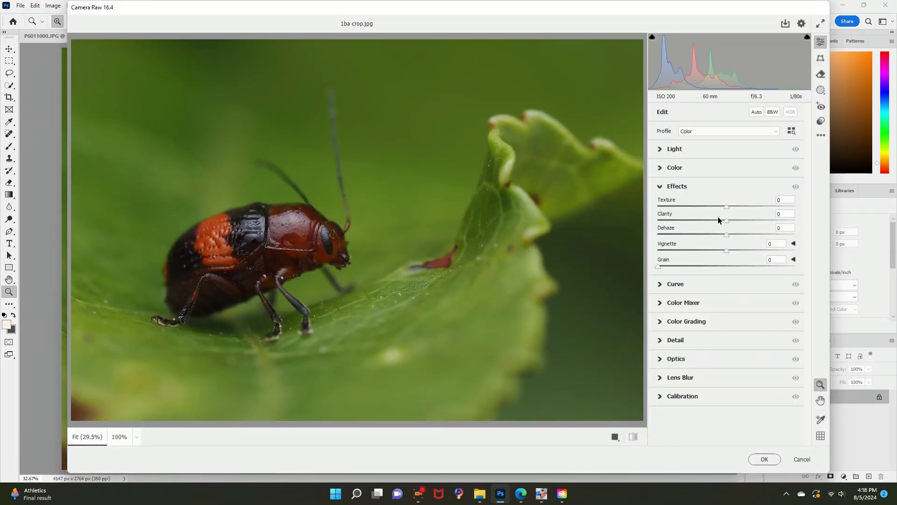
pyautogui.moveTo(730, 219); pyautogui.dragTo(741, 210)
pyautogui.moveTo(303, 234); pyautogui.dragTo(410, 237)
pyautogui.rightClick(396, 155)
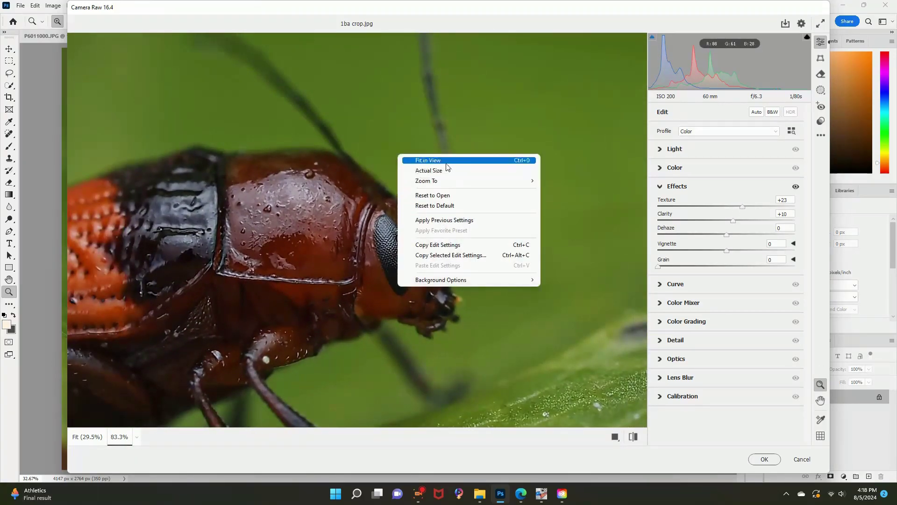
pyautogui.click(420, 160)
pyautogui.click(682, 167)
pyautogui.moveTo(737, 228); pyautogui.dragTo(744, 229)
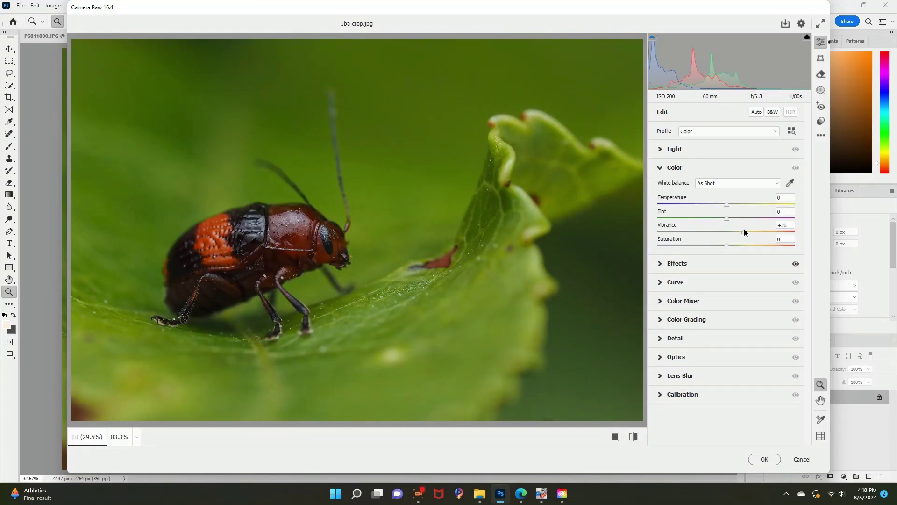
# Step: Set Camera Raw Highlights to -69, Shadows to +37, Whites to +33 and Blacks to +38, and apply the filter
pyautogui.click(697, 147)
pyautogui.moveTo(729, 205); pyautogui.dragTo(744, 240)
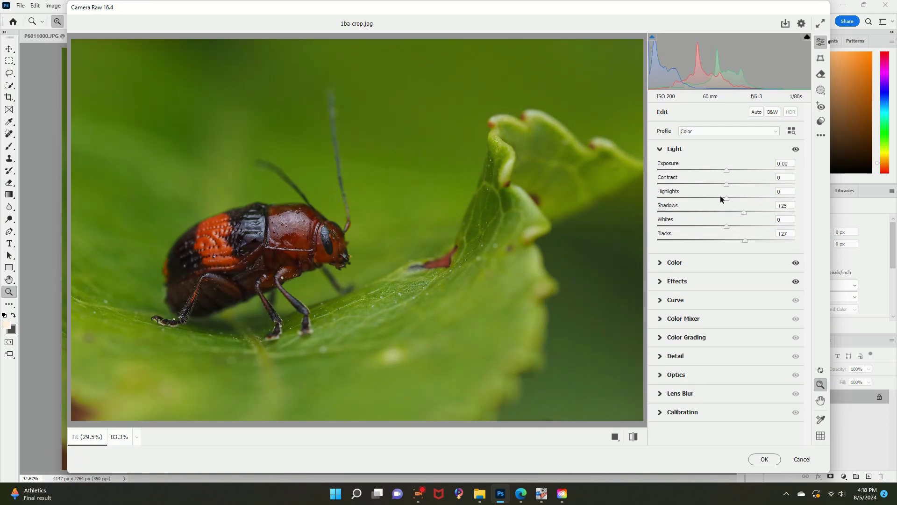
pyautogui.moveTo(696, 198); pyautogui.dragTo(690, 198)
pyautogui.moveTo(726, 226); pyautogui.dragTo(752, 240)
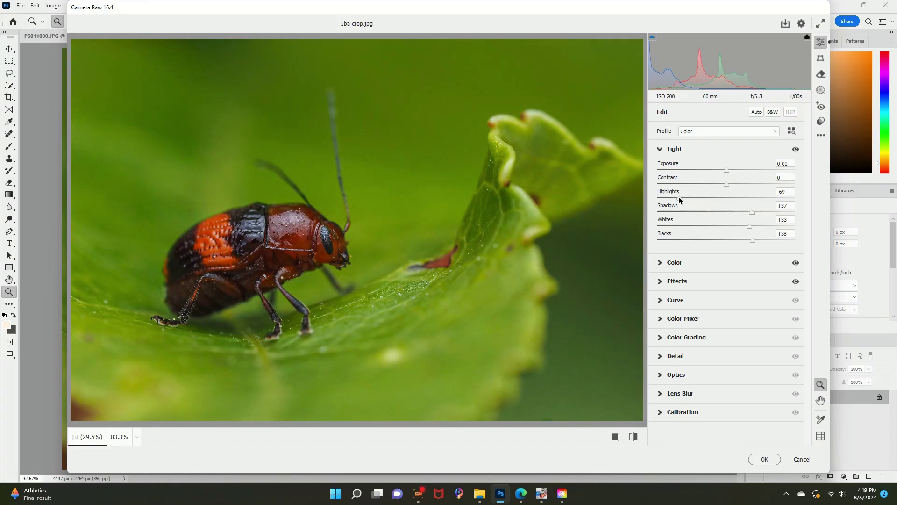
pyautogui.click(764, 459)
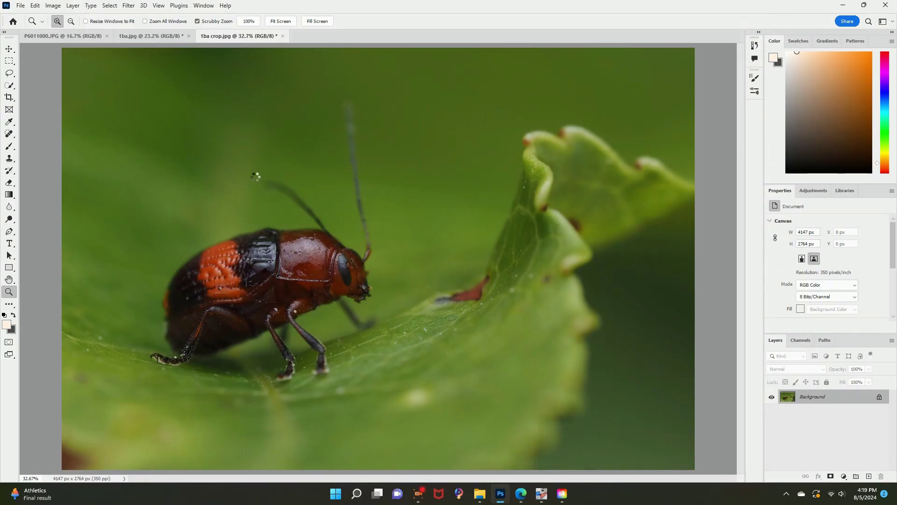
pyautogui.scroll(-1, 406, 281)
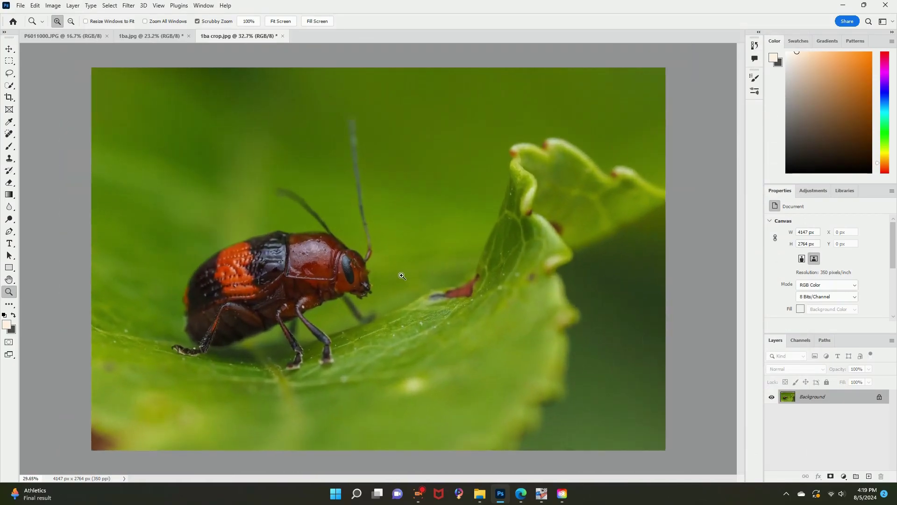
# Step: Brighten the beetle photo with an RGB curve, raising the highlights and shadows slightly and mapping the midtone point from 87 to 92
pyautogui.click(47, 6)
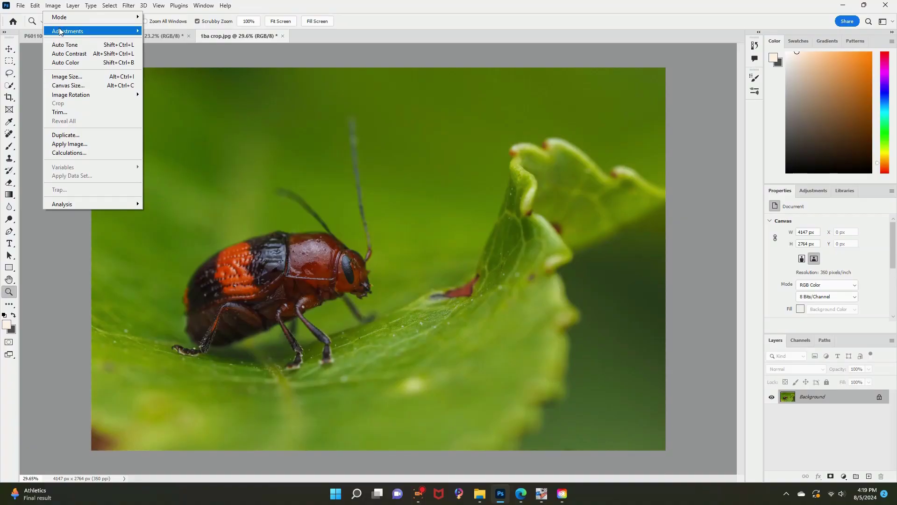
pyautogui.click(590, 200)
pyautogui.hotkey('ctrl', 'm')
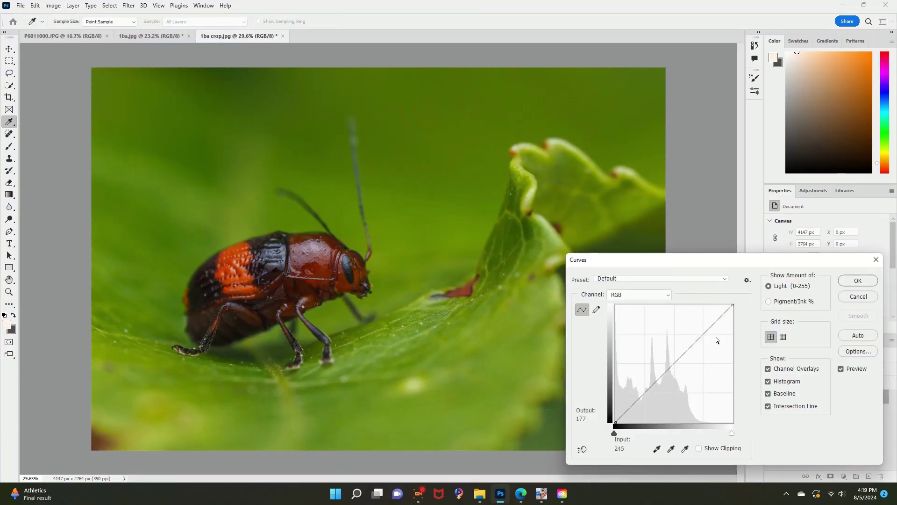
pyautogui.moveTo(708, 328); pyautogui.dragTo(709, 324)
pyautogui.moveTo(624, 413); pyautogui.dragTo(624, 410)
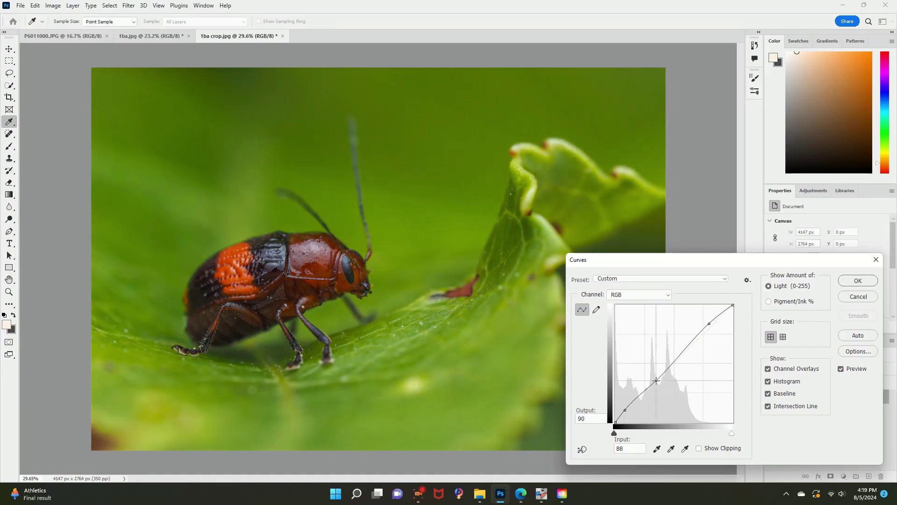
pyautogui.moveTo(656, 380); pyautogui.dragTo(656, 380)
pyautogui.click(842, 369)
pyautogui.click(841, 369)
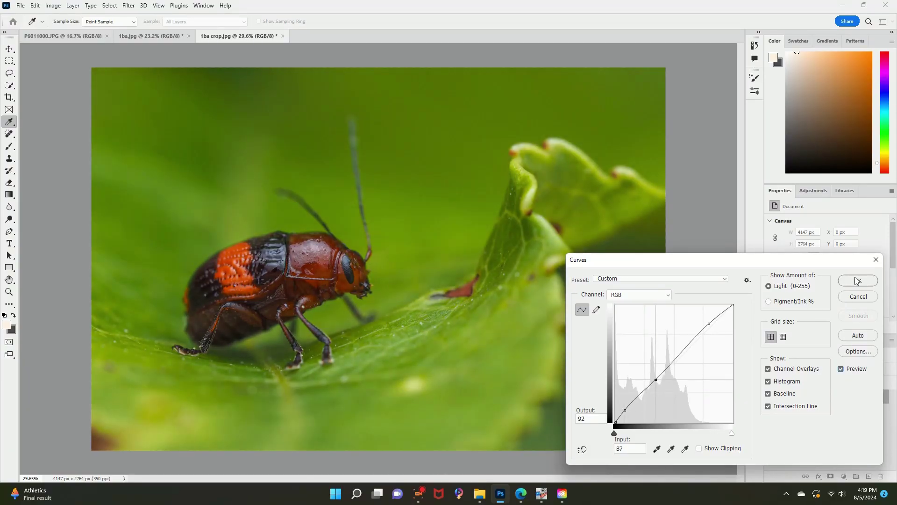
pyautogui.click(857, 281)
pyautogui.press('z')
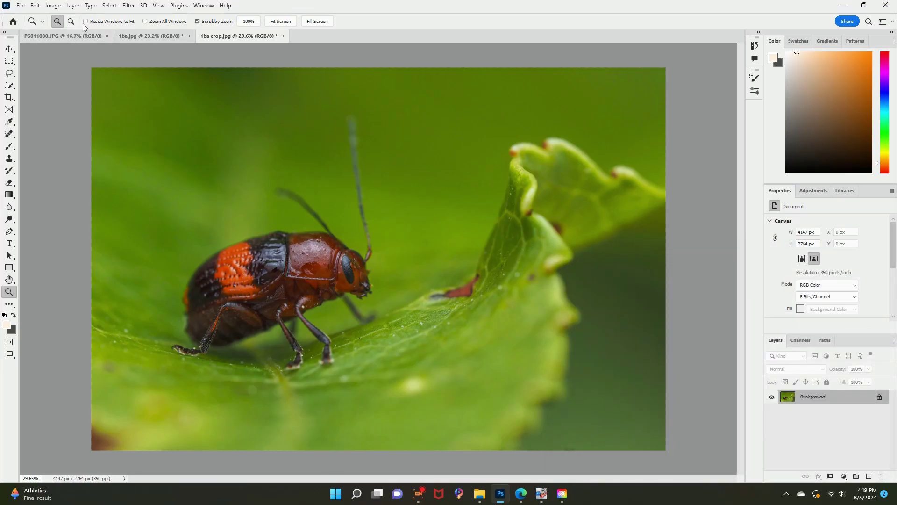
# Step: Reduce cyan in the Reds to -15% with Selective Color and fine-tune their magenta and black
pyautogui.click(53, 5)
pyautogui.moveTo(93, 30)
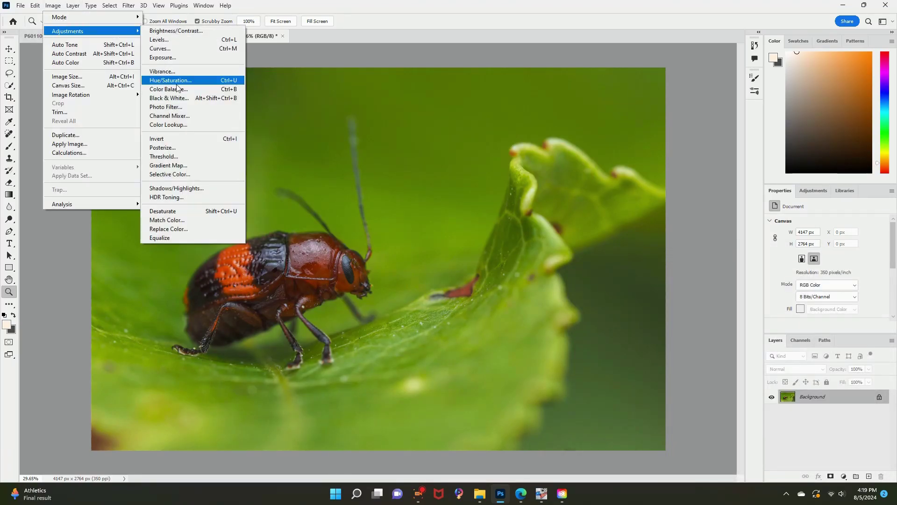
pyautogui.click(177, 174)
pyautogui.click(727, 126)
pyautogui.moveTo(732, 132); pyautogui.dragTo(793, 141)
pyautogui.click(728, 128)
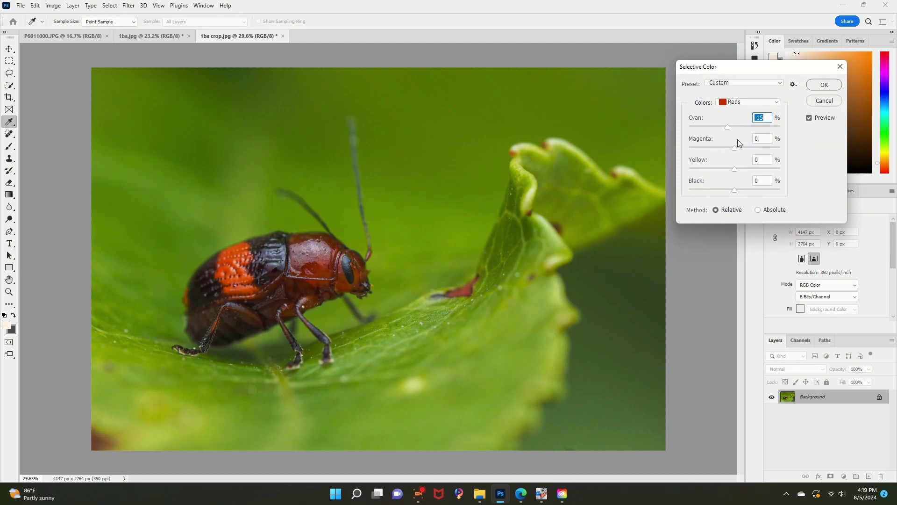
pyautogui.click(732, 189)
pyautogui.click(738, 148)
pyautogui.click(735, 147)
# Step: Adjust the Yellows in Selective Color by changing their cyan amount, and compare the preview
pyautogui.click(753, 102)
pyautogui.click(741, 112)
pyautogui.moveTo(724, 129); pyautogui.dragTo(733, 137)
pyautogui.press('Tab')
pyautogui.press('Tab')
pyautogui.click(808, 118)
# Step: Set the Whites' Black amount to +28% in Selective Color, compare the preview, and apply the adjustment
pyautogui.click(740, 103)
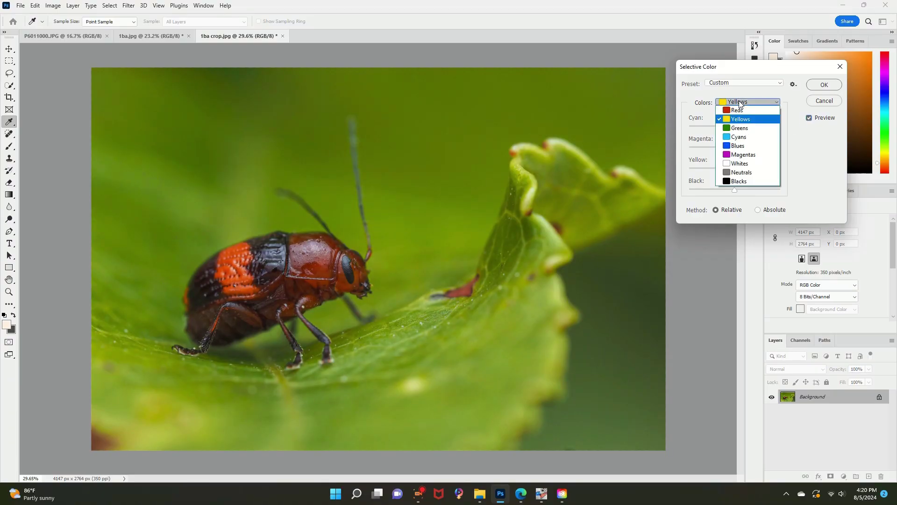
pyautogui.click(751, 164)
pyautogui.moveTo(753, 189); pyautogui.dragTo(687, 188)
pyautogui.click(747, 189)
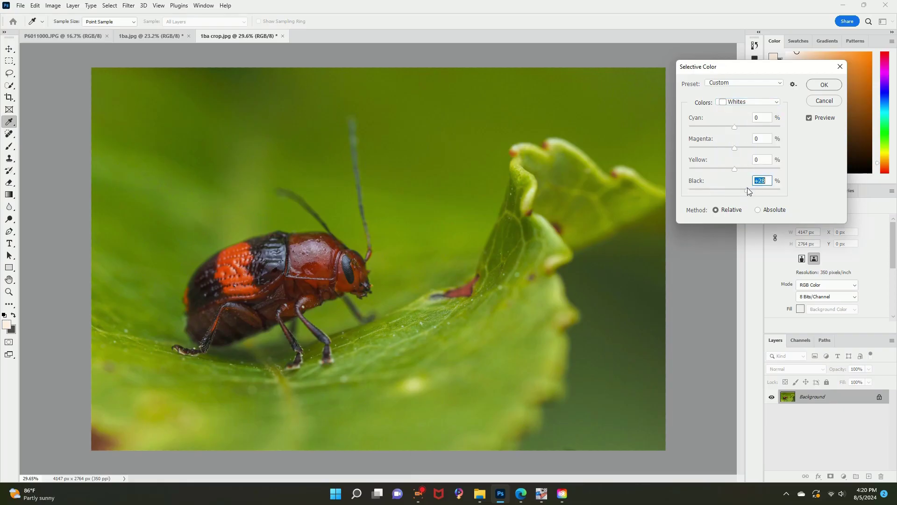
pyautogui.click(810, 117)
pyautogui.click(814, 86)
pyautogui.press('z')
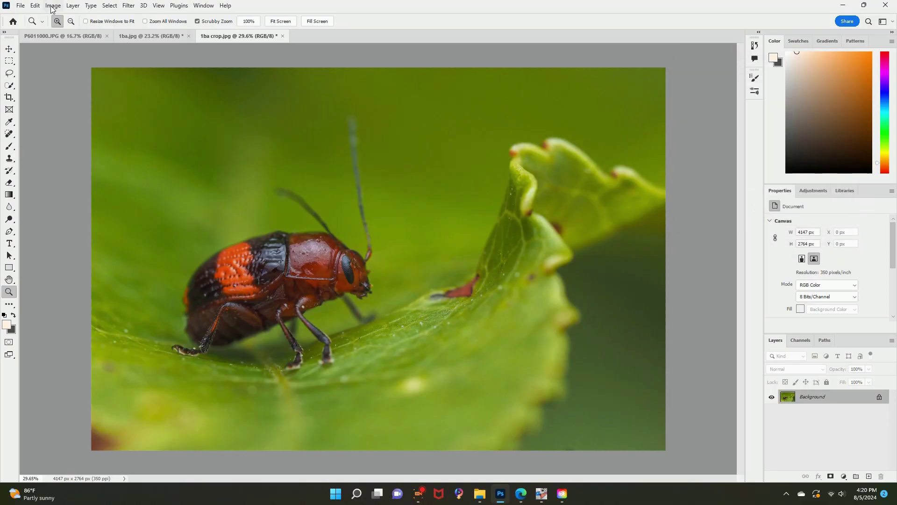
# Step: Set the Color Balance midtones to -5 toward cyan and -3 toward magenta
pyautogui.click(52, 6)
pyautogui.moveTo(85, 30)
pyautogui.click(187, 86)
pyautogui.press('Down')
pyautogui.press('Tab')
pyautogui.press('Down')
pyautogui.press('Down')
pyautogui.press('Down')
pyautogui.press('Tab')
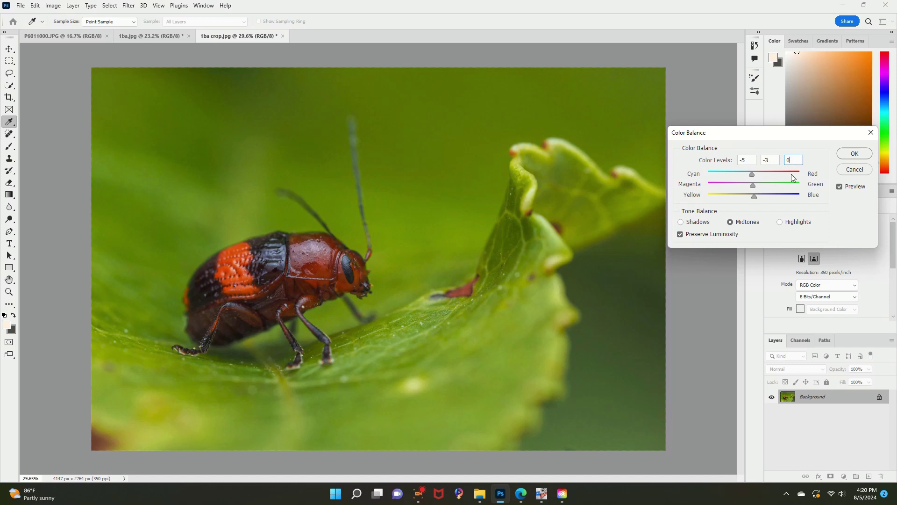
# Step: Shift the Color Balance highlights slightly toward cyan, green and blue
pyautogui.click(794, 221)
pyautogui.press('Down')
pyautogui.press('Down')
pyautogui.press('Down')
pyautogui.press('Tab')
pyautogui.press('Up')
pyautogui.press('Tab')
pyautogui.press('Up')
pyautogui.press('Up')
pyautogui.press('Up')
pyautogui.press('Up')
pyautogui.press('Up')
# Step: Shift the Color Balance shadows slightly toward cyan, magenta and yellow, compare the preview, and apply the adjustment
pyautogui.click(680, 221)
pyautogui.press('Down')
pyautogui.press('Down')
pyautogui.press('Down')
pyautogui.press('Down')
pyautogui.press('Tab')
pyautogui.press('Down')
pyautogui.press('Down')
pyautogui.press('Down')
pyautogui.press('Down')
pyautogui.press('Tab')
pyautogui.press('Down')
pyautogui.press('Down')
pyautogui.press('Down')
pyautogui.press('Down')
pyautogui.click(847, 186)
pyautogui.click(853, 153)
pyautogui.press('z')
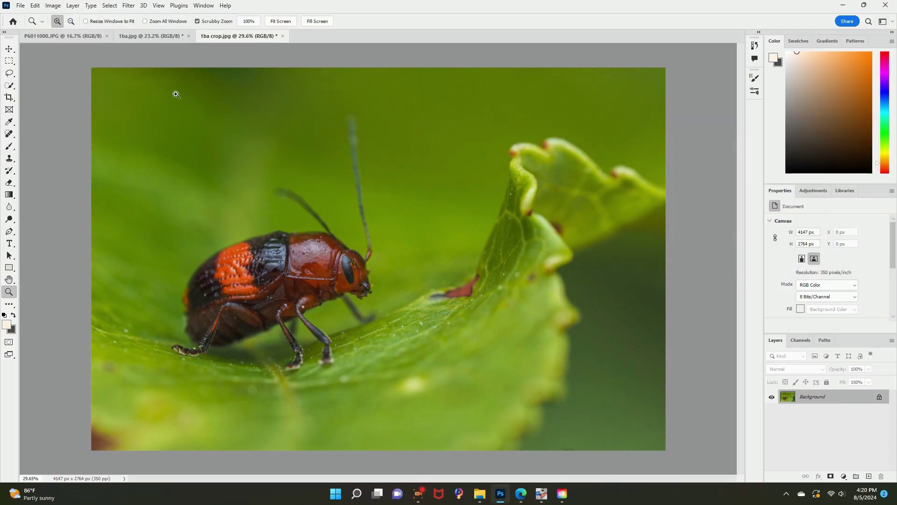
# Step: Set the Color Balance midtones to -4 toward cyan and shift them slightly toward yellow
pyautogui.click(53, 6)
pyautogui.moveTo(65, 32)
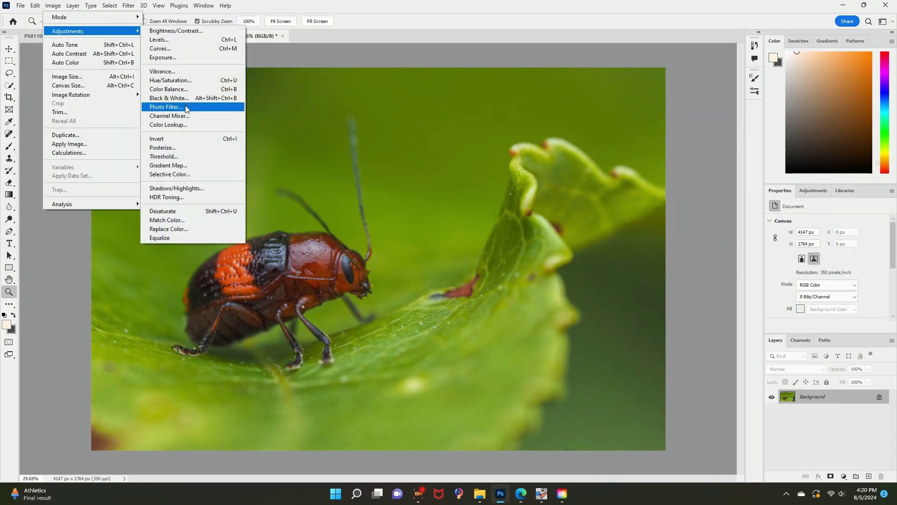
pyautogui.click(184, 90)
pyautogui.press('Tab')
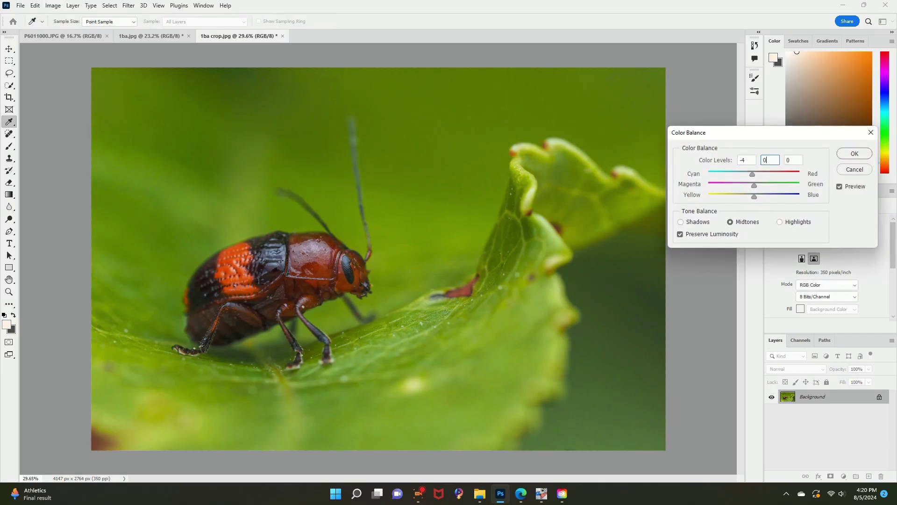
pyautogui.click(794, 159)
pyautogui.scroll(-2, 793, 160)
# Step: Set the Color Balance highlights to +2 for red, green and blue, and apply the adjustment
pyautogui.click(780, 222)
pyautogui.click(747, 160)
pyautogui.scroll(2, 747, 160)
pyautogui.click(770, 160)
pyautogui.press('Tab')
pyautogui.press('Tab')
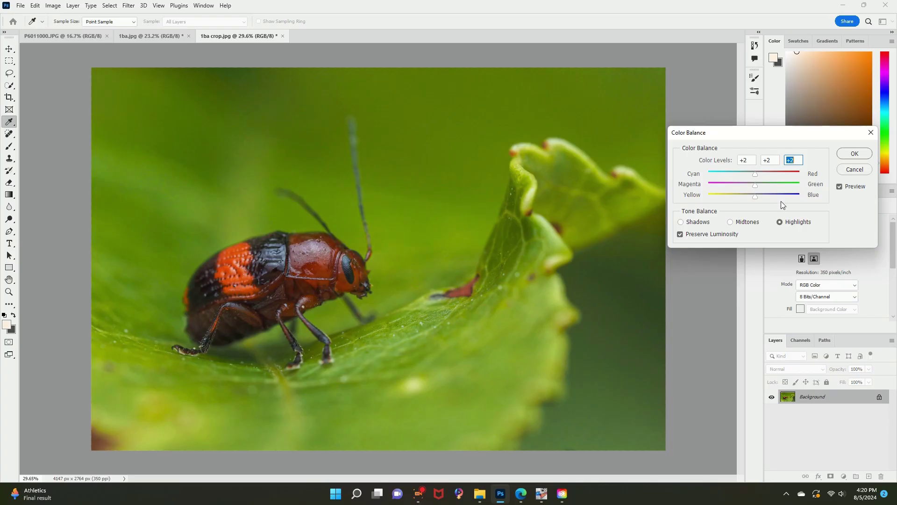
pyautogui.click(707, 224)
pyautogui.click(854, 154)
pyautogui.press('z')
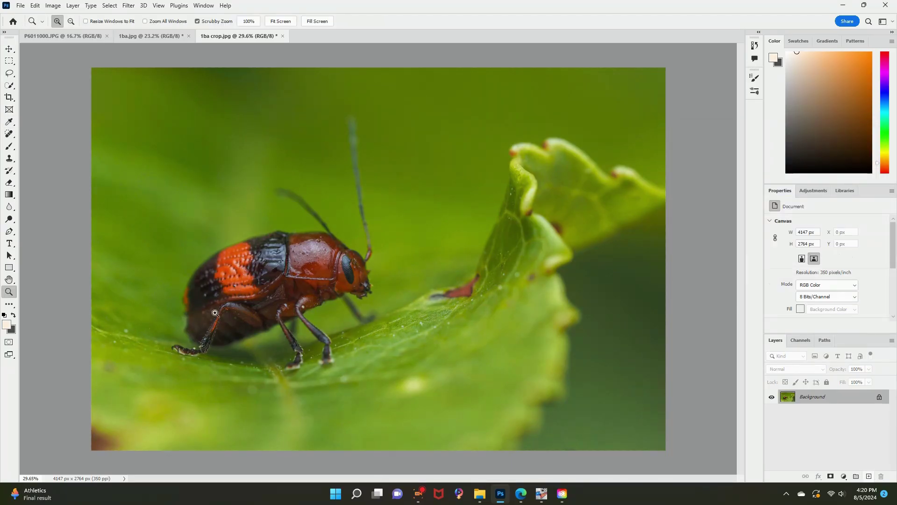
# Step: Add a new layer above the photo and set the foreground color to pale yellow-green f2ffce
pyautogui.click(868, 476)
pyautogui.click(6, 324)
pyautogui.click(427, 231)
pyautogui.click(520, 139)
pyautogui.click(721, 137)
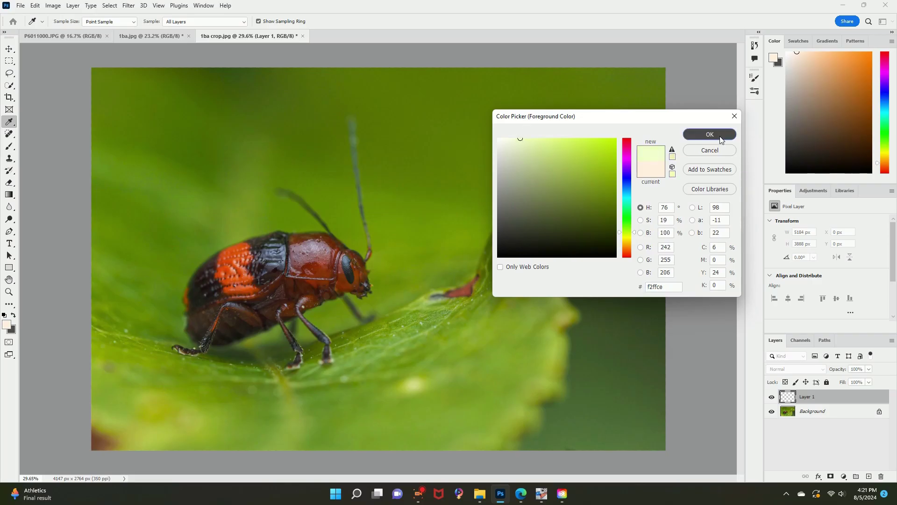
pyautogui.click(720, 139)
# Step: Paint pale diagonal light rays from the photo's upper edge toward the beetle with a soft 180 px brush, plus dabs beneath its body
pyautogui.press('z')
pyautogui.click(9, 144)
pyautogui.click(14, 328)
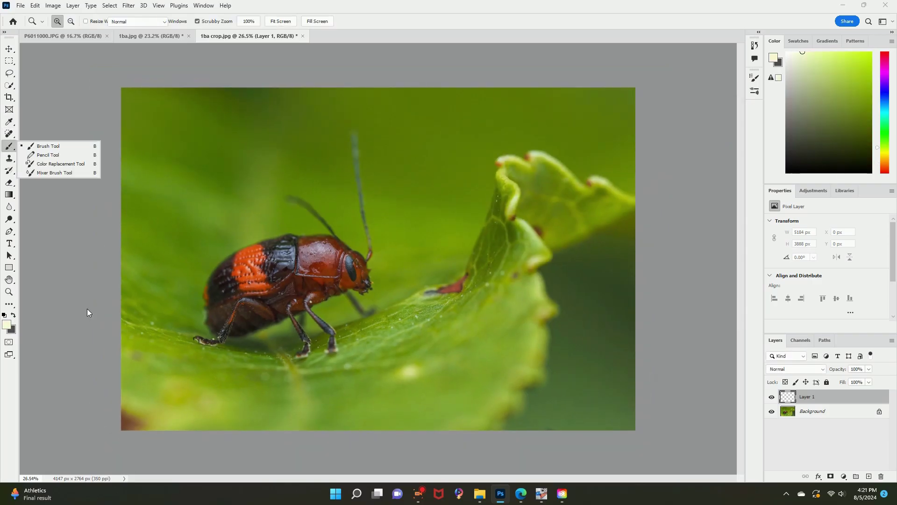
pyautogui.click(710, 150)
pyautogui.click(62, 23)
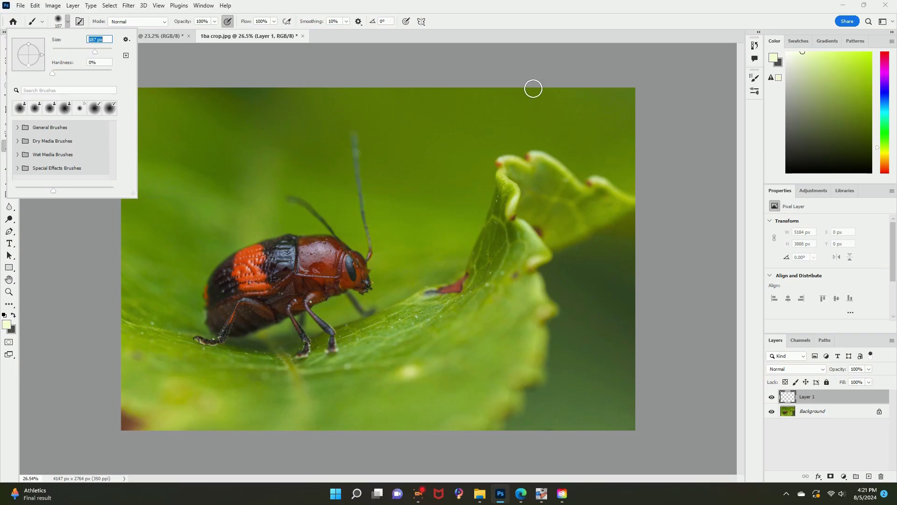
pyautogui.moveTo(531, 89); pyautogui.dragTo(381, 240)
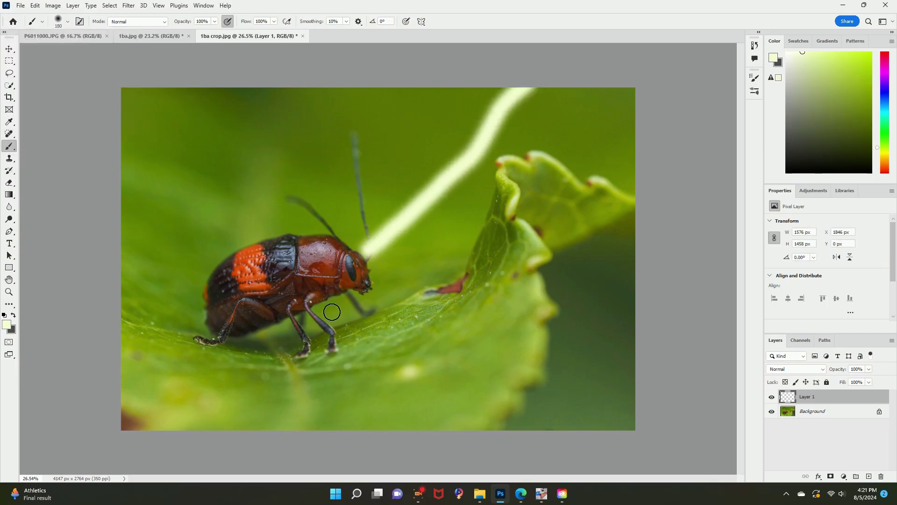
pyautogui.moveTo(597, 86); pyautogui.dragTo(542, 137)
pyautogui.moveTo(457, 74); pyautogui.dragTo(388, 124)
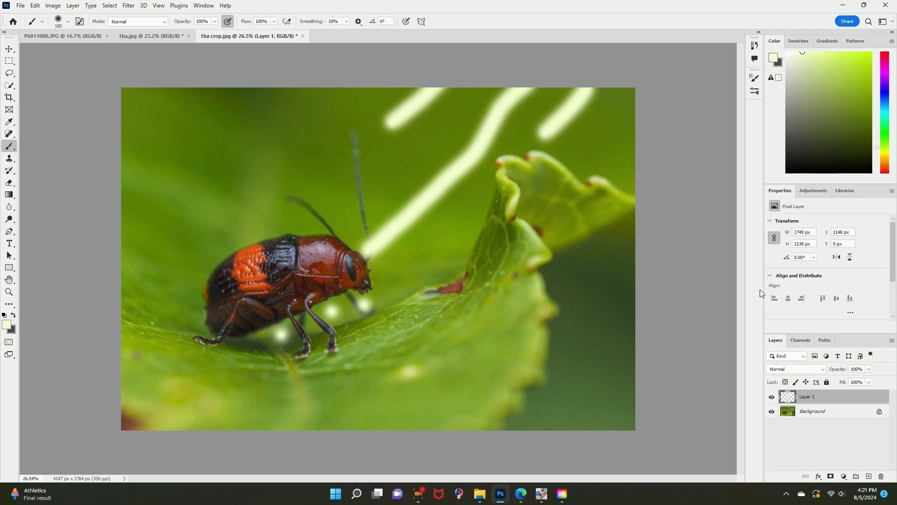
# Step: Set the light ray layer to Overlay and apply a 401.3-pixel Gaussian Blur to it
pyautogui.click(796, 369)
pyautogui.click(789, 364)
pyautogui.click(129, 5)
pyautogui.moveTo(187, 127)
pyautogui.click(268, 162)
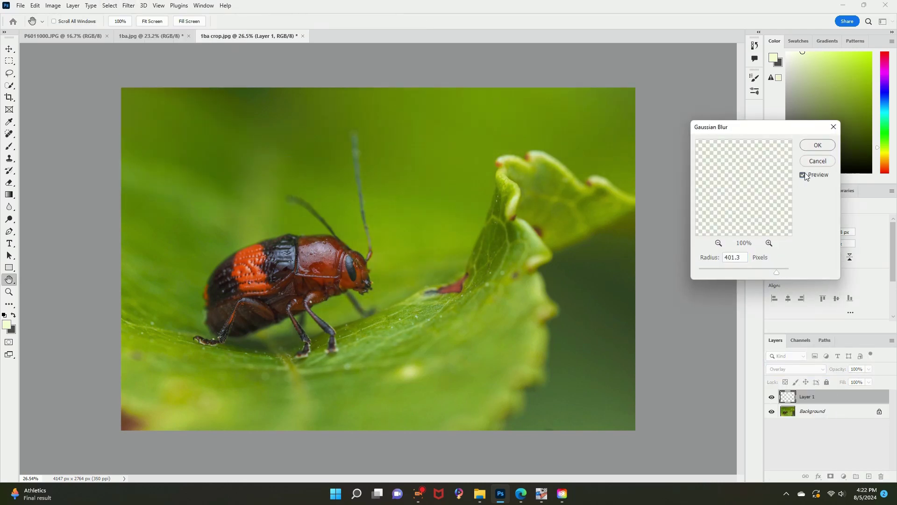
pyautogui.click(812, 145)
# Step: Duplicate the blurred light ray layer to strengthen the glow
pyautogui.rightClick(811, 397)
pyautogui.click(837, 76)
pyautogui.click(525, 136)
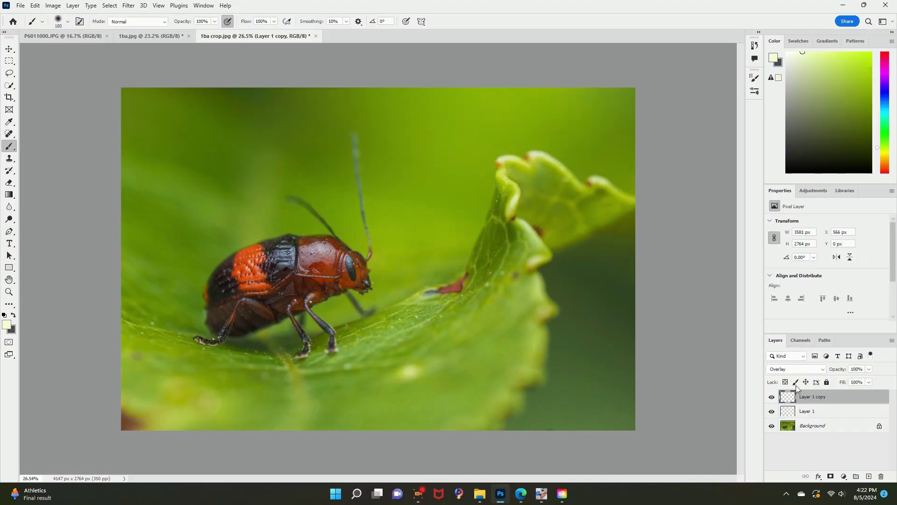
# Step: On a new layer, paint pale strokes along the photo's upper and right edges with a soft 495 px brush
pyautogui.click(869, 476)
pyautogui.click(67, 21)
pyautogui.moveTo(426, 65); pyautogui.dragTo(236, 65)
pyautogui.moveTo(624, 66); pyautogui.dragTo(668, 182)
# Step: Soften the pale edge strokes with Gaussian Blur in Overlay mode and duplicate their layer
pyautogui.click(804, 370)
pyautogui.click(795, 362)
pyautogui.click(128, 5)
pyautogui.moveTo(220, 122)
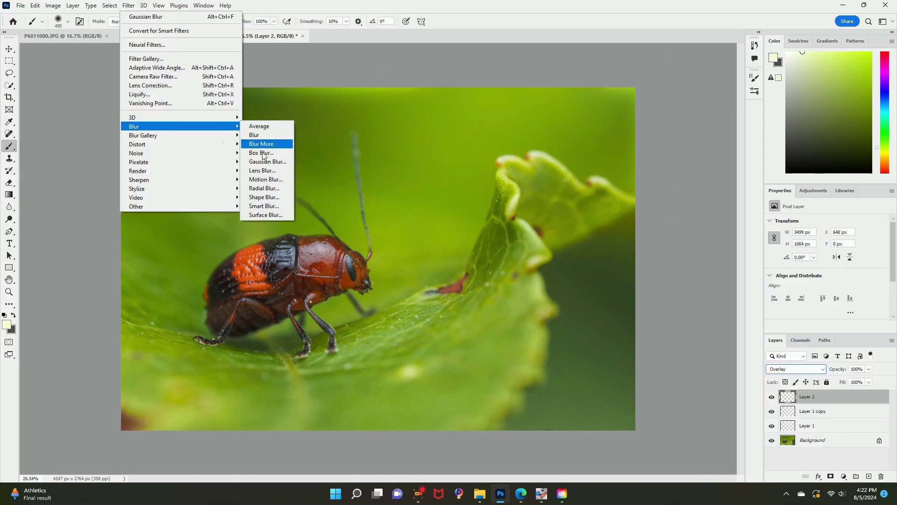
pyautogui.click(261, 166)
pyautogui.press('Return')
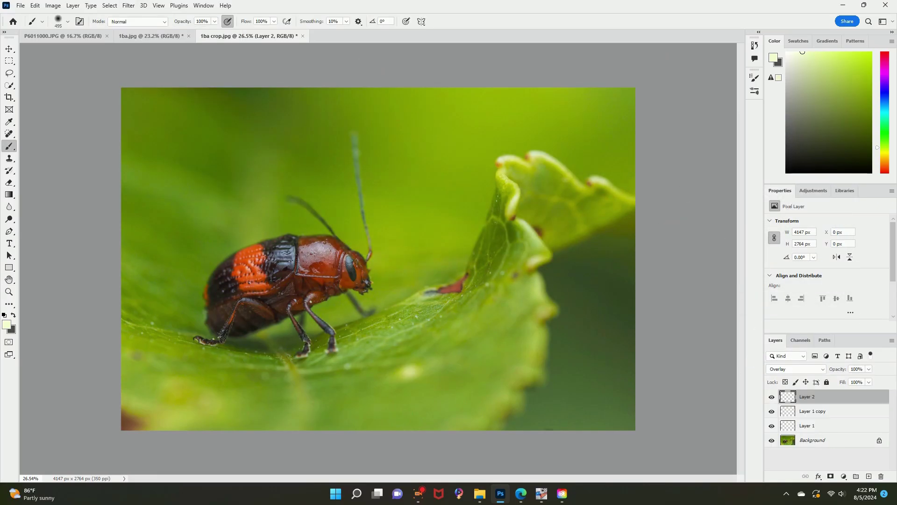
pyautogui.rightClick(823, 396)
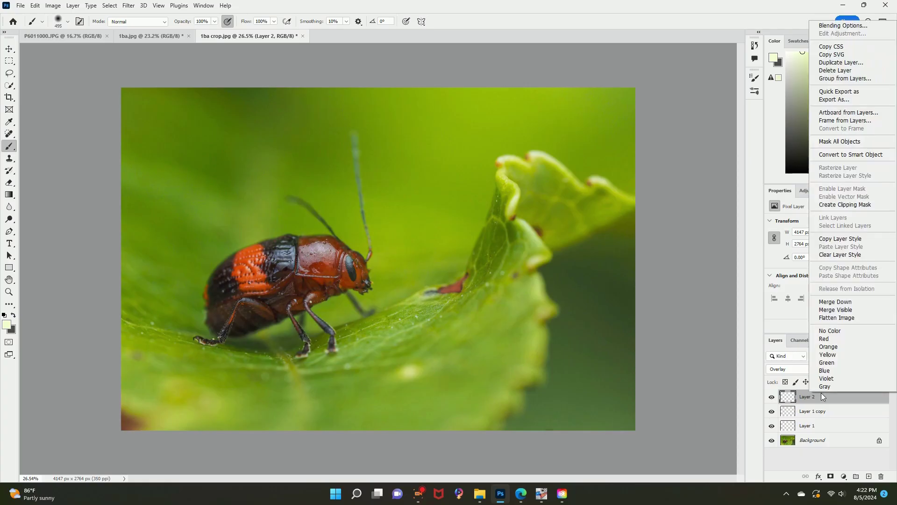
pyautogui.click(856, 63)
# Step: On a new layer, swap to the dark gray color and paint along the photo's lower edges
pyautogui.click(868, 476)
pyautogui.click(13, 315)
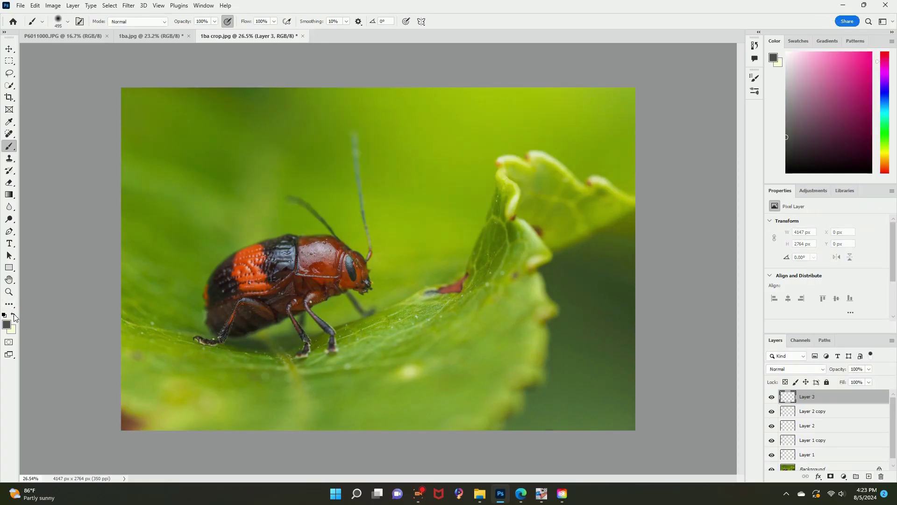
pyautogui.moveTo(98, 377)
pyautogui.mouseDown()
pyautogui.moveTo(224, 453)
pyautogui.moveTo(683, 433)
pyautogui.mouseUp()
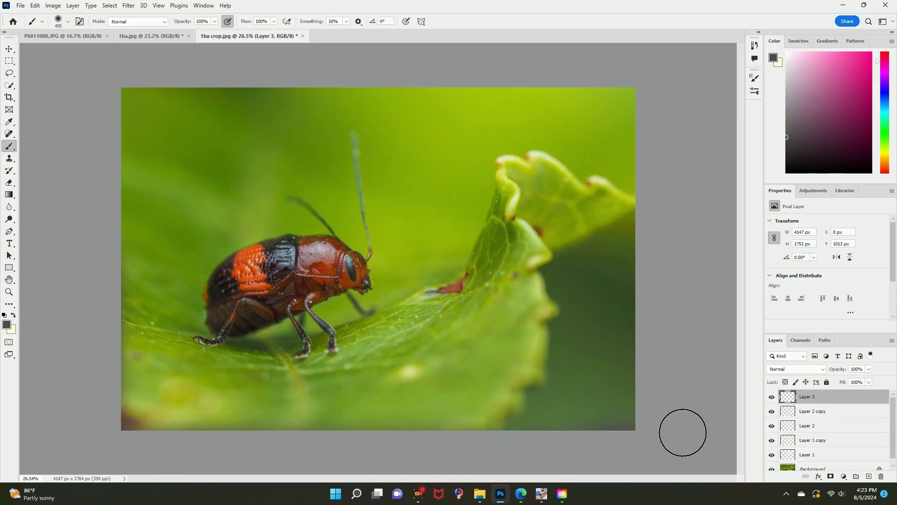
# Step: Set the dark edge stroke layer to Overlay and apply a Gaussian Blur to it
pyautogui.click(813, 369)
pyautogui.click(785, 362)
pyautogui.click(129, 5)
pyautogui.moveTo(150, 142)
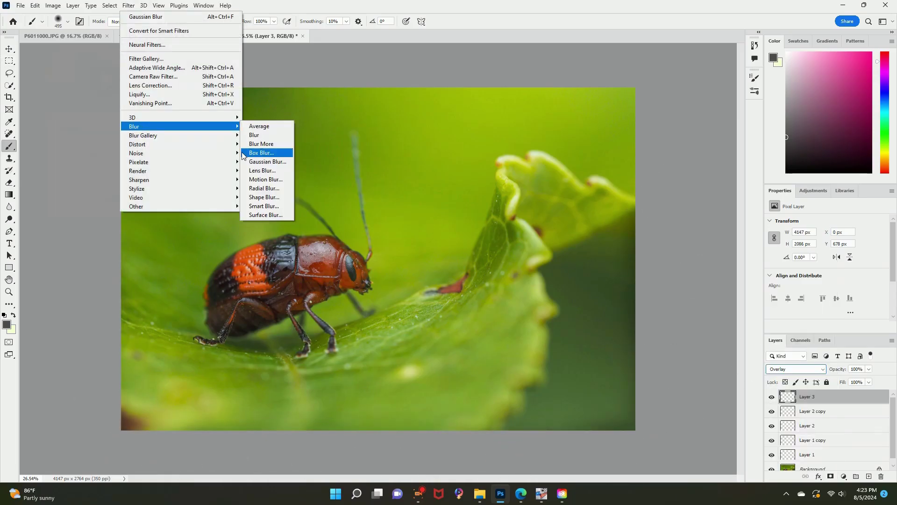
pyautogui.click(268, 161)
pyautogui.press('Return')
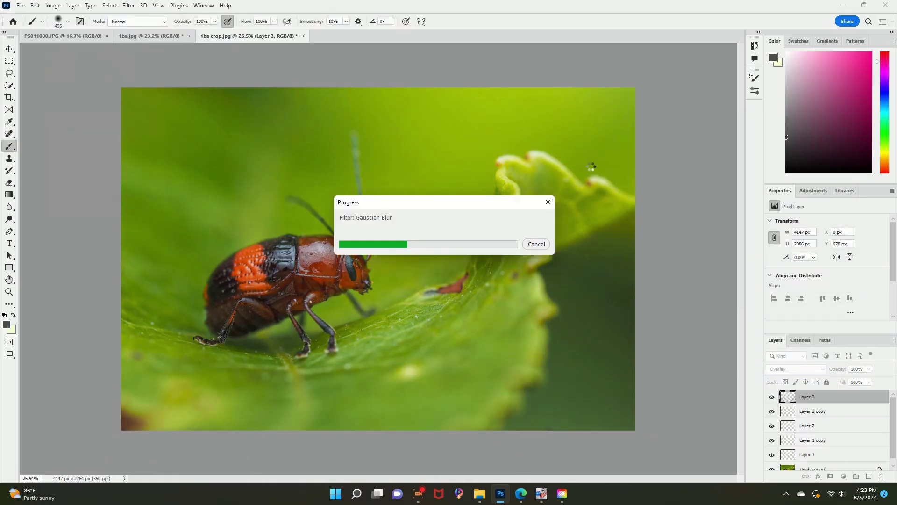
# Step: Duplicate the blurred dark edge layer, Layer 3, to deepen the shading
pyautogui.rightClick(820, 397)
pyautogui.click(836, 79)
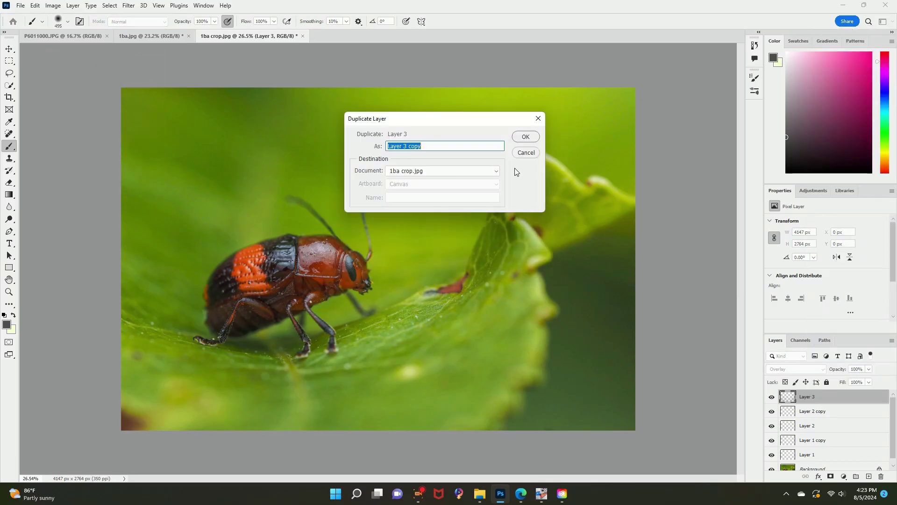
pyautogui.click(525, 136)
# Step: On a new layer, paint another dark gray stroke along the photo's lower edge and set the layer to Overlay
pyautogui.click(868, 477)
pyautogui.moveTo(235, 432)
pyautogui.mouseDown()
pyautogui.moveTo(526, 444)
pyautogui.moveTo(649, 436)
pyautogui.mouseUp()
pyautogui.click(813, 369)
pyautogui.click(785, 362)
# Step: Apply a 1000-pixel Gaussian Blur to the new dark lower-edge layer
pyautogui.click(128, 5)
pyautogui.moveTo(141, 132)
pyautogui.click(267, 162)
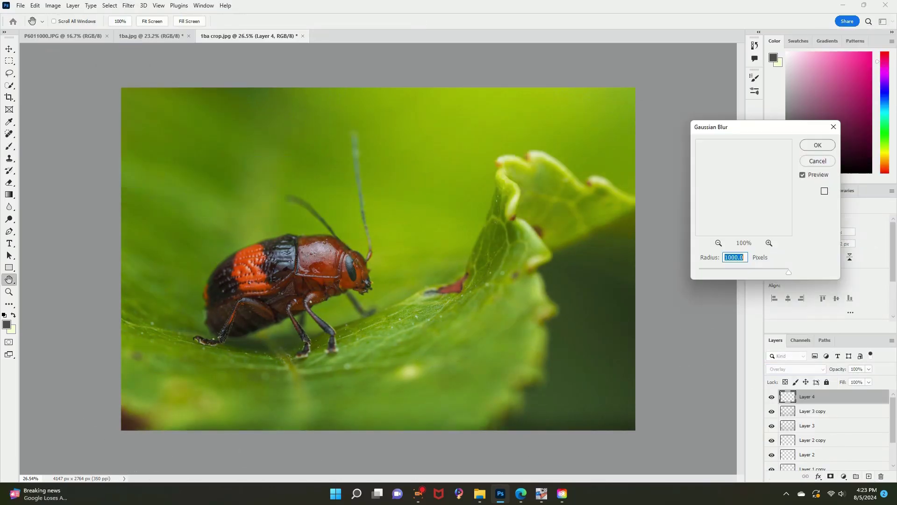
pyautogui.click(815, 145)
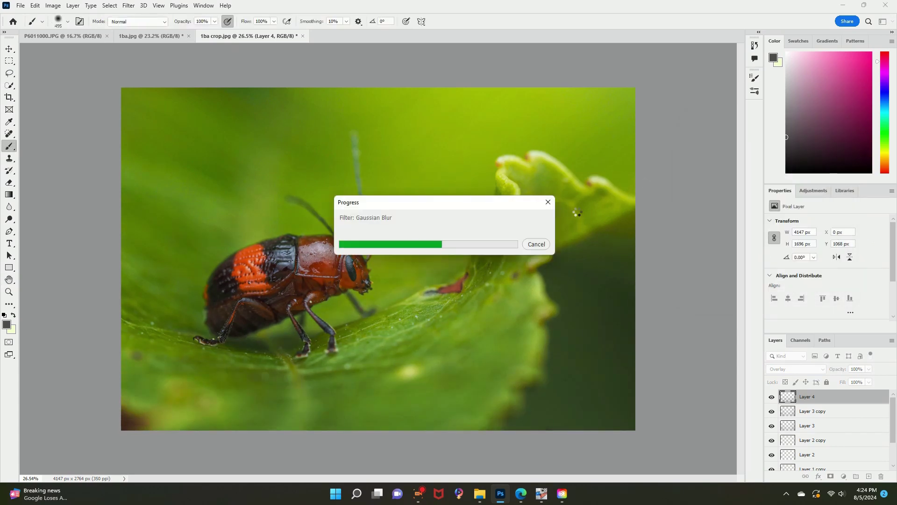
# Step: On another new layer, paint dark gray along the photo's upper edge and set the layer to Overlay
pyautogui.moveTo(327, 69); pyautogui.dragTo(366, 69)
pyautogui.click(795, 369)
pyautogui.click(781, 362)
# Step: Apply a 1000-pixel Gaussian Blur to the dark upper-edge layer
pyautogui.click(129, 6)
pyautogui.moveTo(135, 127)
pyautogui.click(264, 162)
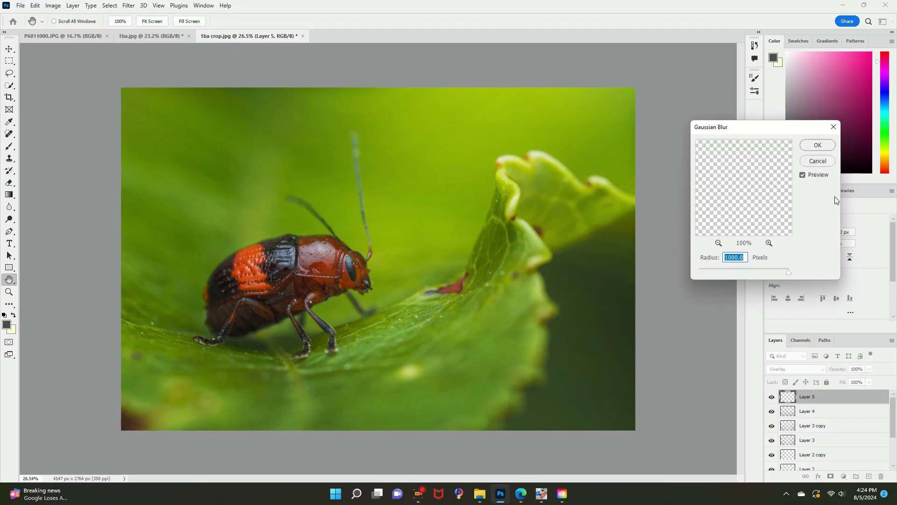
pyautogui.click(816, 145)
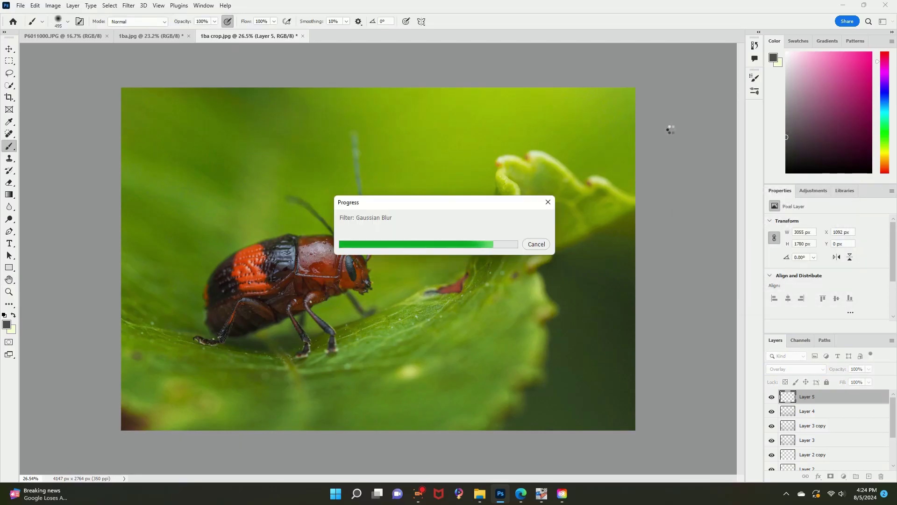
# Step: Duplicate the blurred dark upper-edge layer and add a new empty layer above the copy
pyautogui.rightClick(867, 397)
pyautogui.click(822, 67)
pyautogui.press('Return')
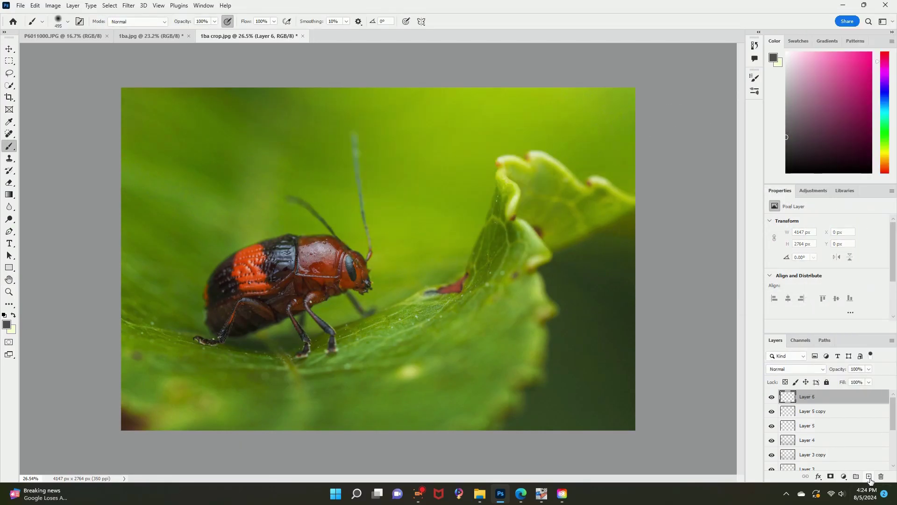
# Step: Swap back to the pale color and paint light strokes above the beetle's back and near its antennae with a soft 190 px brush
pyautogui.click(13, 315)
pyautogui.click(60, 25)
pyautogui.click(92, 49)
pyautogui.moveTo(265, 176); pyautogui.dragTo(249, 234)
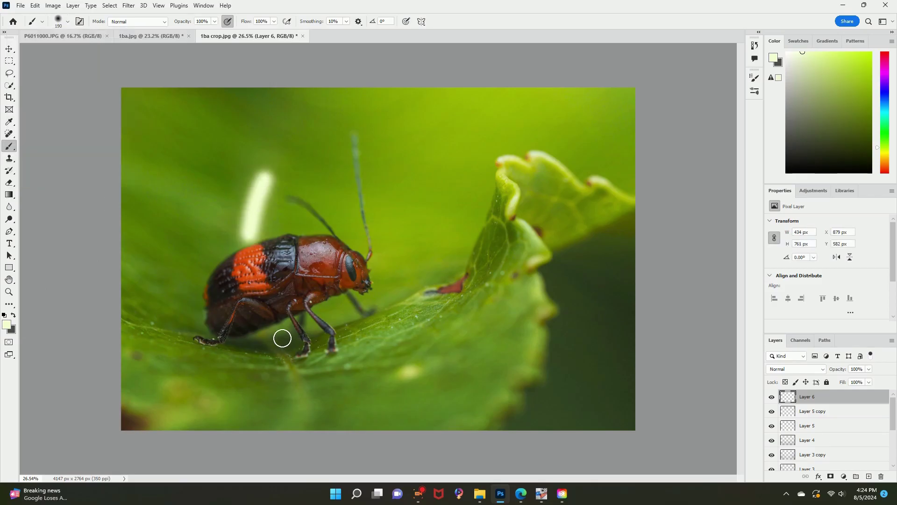
pyautogui.moveTo(347, 175); pyautogui.dragTo(312, 206)
# Step: Set the layer with the light strokes above the beetle to Overlay and apply a 493.4-pixel Gaussian Blur
pyautogui.click(796, 368)
pyautogui.click(794, 358)
pyautogui.click(129, 5)
pyautogui.moveTo(141, 123)
pyautogui.click(266, 163)
pyautogui.click(780, 272)
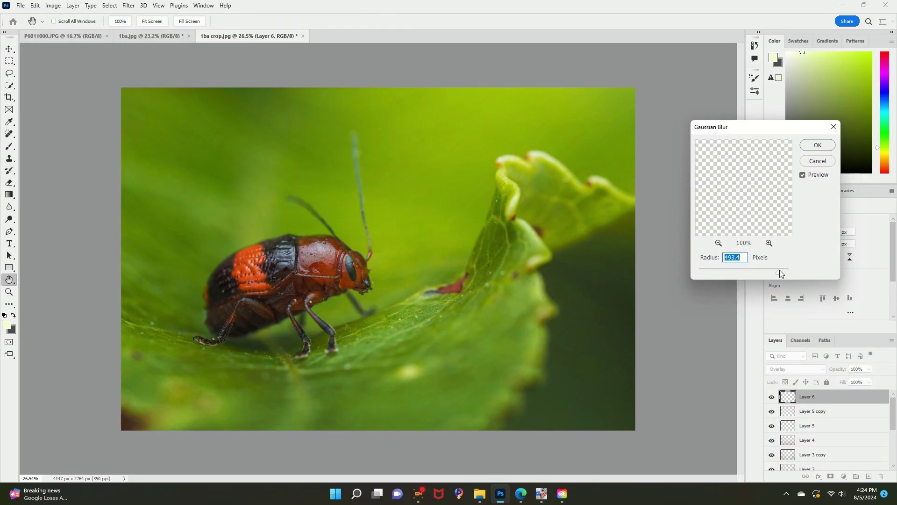
pyautogui.click(808, 144)
# Step: Duplicate the blurred light layer, Layer 6, and add a new empty layer above the copy
pyautogui.rightClick(788, 396)
pyautogui.click(832, 66)
pyautogui.press('Return')
# Step: Paint small pale strokes under the beetle's head, between its legs and behind its back with a soft 101 px brush
pyautogui.click(60, 20)
pyautogui.moveTo(85, 50); pyautogui.dragTo(79, 48)
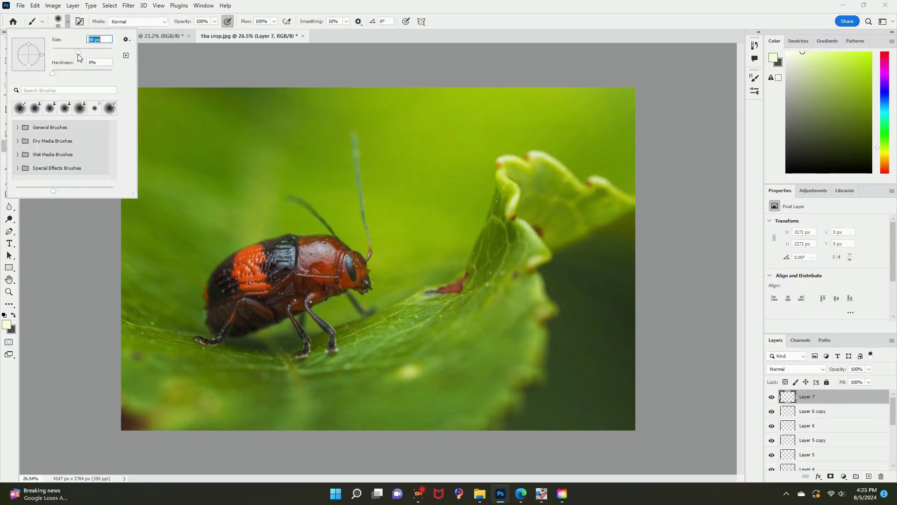
pyautogui.doubleClick(86, 113)
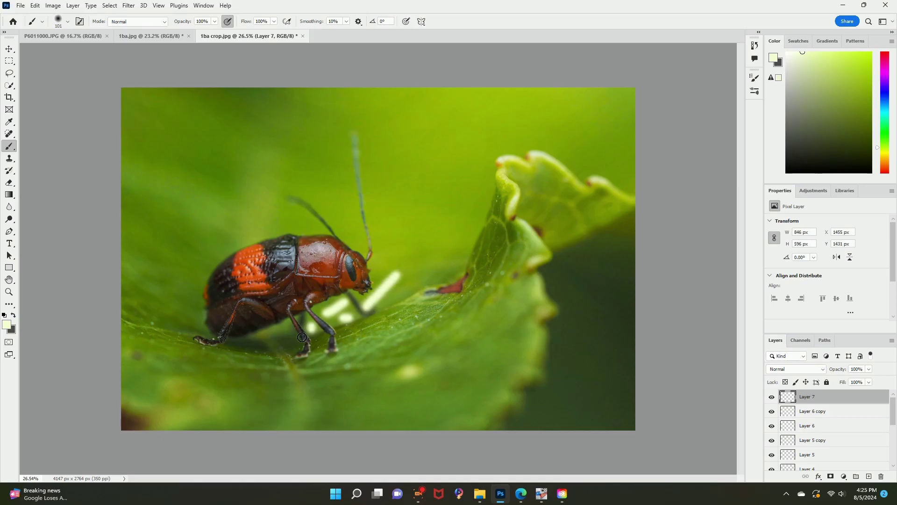
pyautogui.moveTo(198, 312)
pyautogui.mouseDown()
pyautogui.moveTo(199, 257)
pyautogui.moveTo(241, 231)
pyautogui.mouseUp()
# Step: Set the layer with the small strokes around the beetle to Overlay and soften it with Gaussian Blur
pyautogui.click(796, 368)
pyautogui.click(790, 362)
pyautogui.click(128, 5)
pyautogui.moveTo(182, 126)
pyautogui.click(263, 162)
pyautogui.press('Return')
# Step: Duplicate the blurred highlight layer around the beetle twice to brighten the area further
pyautogui.rightClick(807, 397)
pyautogui.click(836, 65)
pyautogui.click(519, 137)
pyautogui.rightClick(807, 396)
pyautogui.click(836, 66)
pyautogui.press('Return')
# Step: On a new layer, paint pale strokes across the leaf in front of the beetle and set the layer to Overlay
pyautogui.click(868, 476)
pyautogui.moveTo(346, 337); pyautogui.dragTo(509, 305)
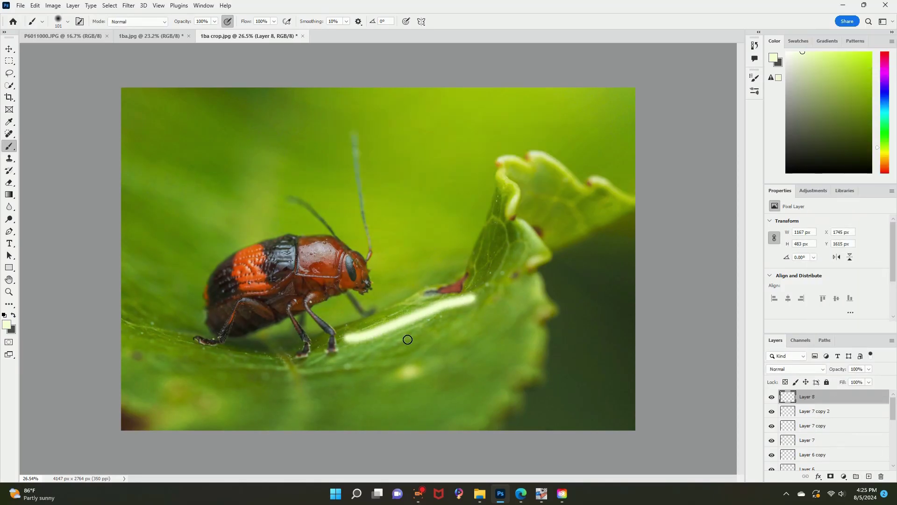
pyautogui.click(796, 369)
pyautogui.click(789, 360)
# Step: Apply a 493.4-pixel Gaussian Blur to the leaf highlight layer and duplicate it
pyautogui.click(129, 5)
pyautogui.click(269, 164)
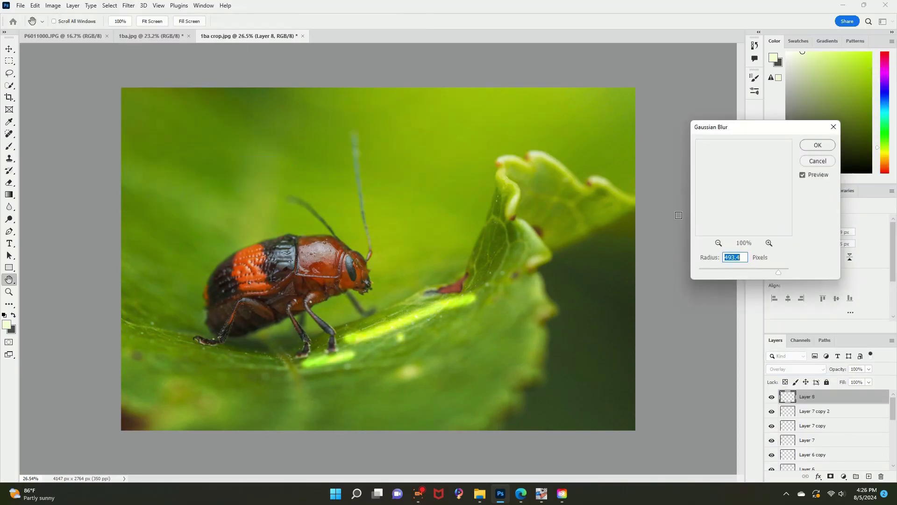
pyautogui.press('Return')
pyautogui.rightClick(829, 396)
pyautogui.click(837, 66)
pyautogui.click(526, 134)
# Step: On a new layer, paint dark gray along the photo's left and lower edges with a soft 432 px brush
pyautogui.click(58, 21)
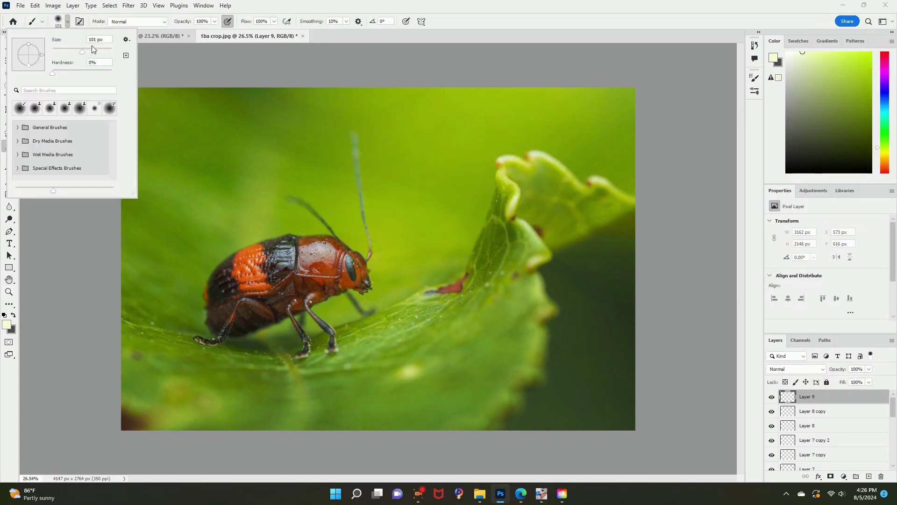
pyautogui.moveTo(103, 51); pyautogui.dragTo(105, 51)
pyautogui.click(12, 315)
pyautogui.moveTo(98, 287)
pyautogui.mouseDown()
pyautogui.moveTo(102, 411)
pyautogui.moveTo(136, 451)
pyautogui.mouseUp()
pyautogui.moveTo(136, 451); pyautogui.dragTo(328, 462)
# Step: Set the dark left and lower edge layer to Overlay and apply a 1000-pixel Gaussian Blur
pyautogui.click(797, 369)
pyautogui.click(797, 362)
pyautogui.click(127, 6)
pyautogui.moveTo(139, 127)
pyautogui.click(263, 162)
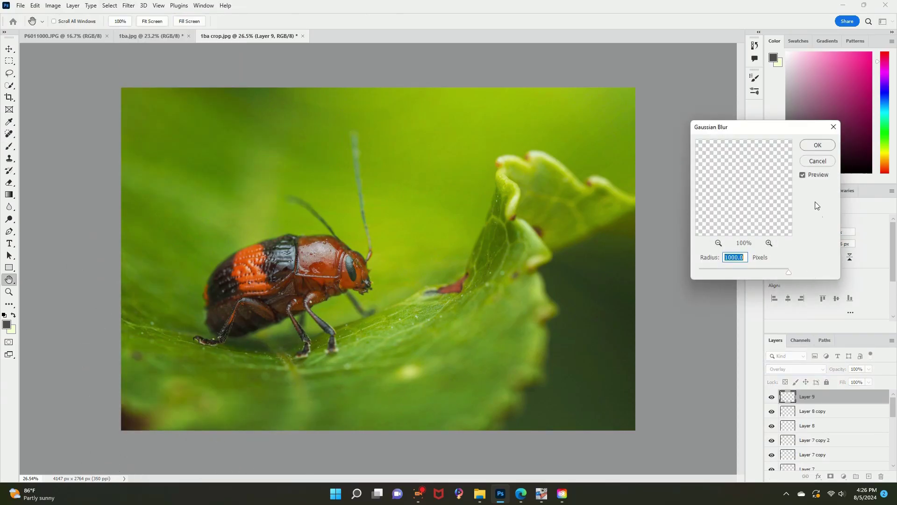
pyautogui.click(812, 147)
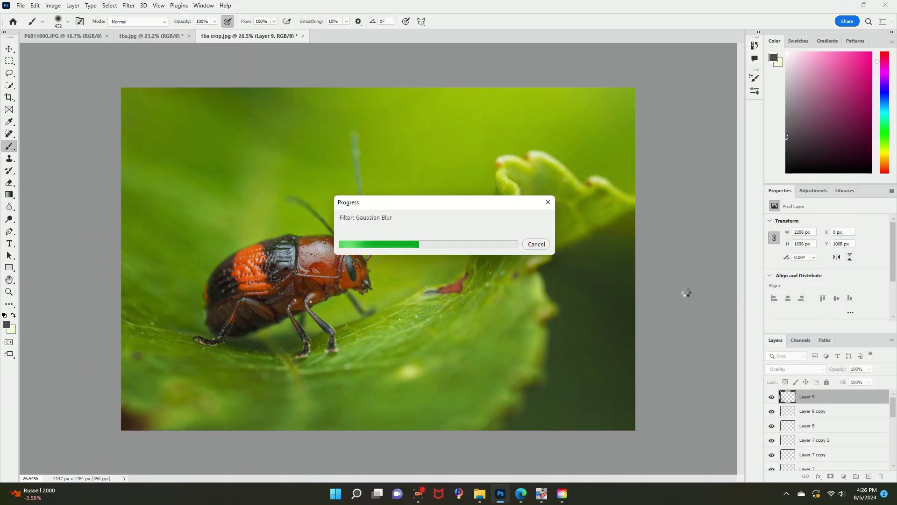
# Step: Try duplicating the blurred dark layer, Layer 9, and undo the duplication
pyautogui.rightClick(813, 397)
pyautogui.click(830, 63)
pyautogui.click(525, 135)
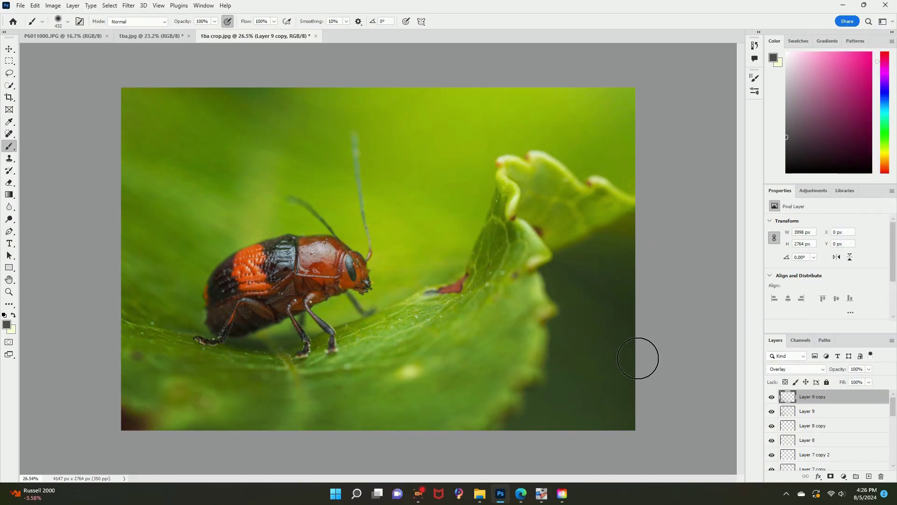
pyautogui.hotkey('ctrl', 'z')
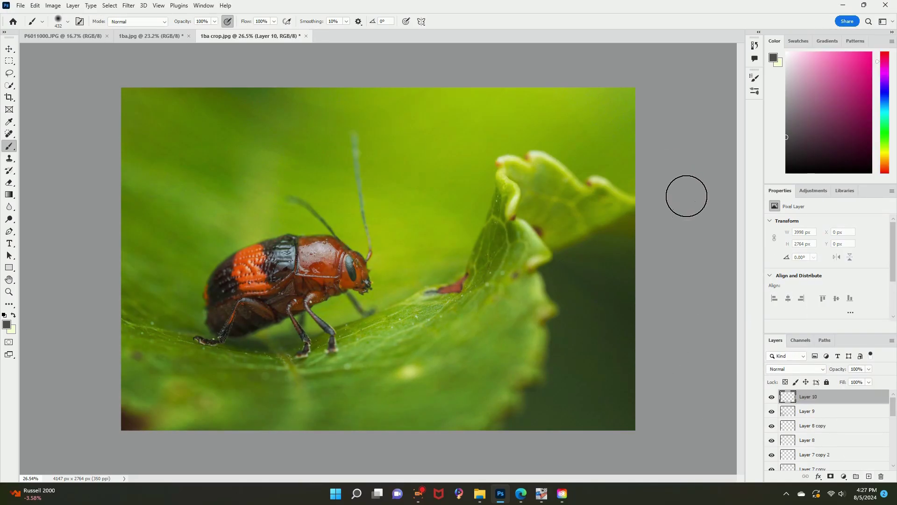
# Step: Set the newly painted dark layer, Layer 10, to Overlay, apply a 1000-pixel Gaussian Blur and duplicate it
pyautogui.click(799, 369)
pyautogui.click(790, 363)
pyautogui.click(129, 6)
pyautogui.moveTo(136, 127)
pyautogui.click(267, 161)
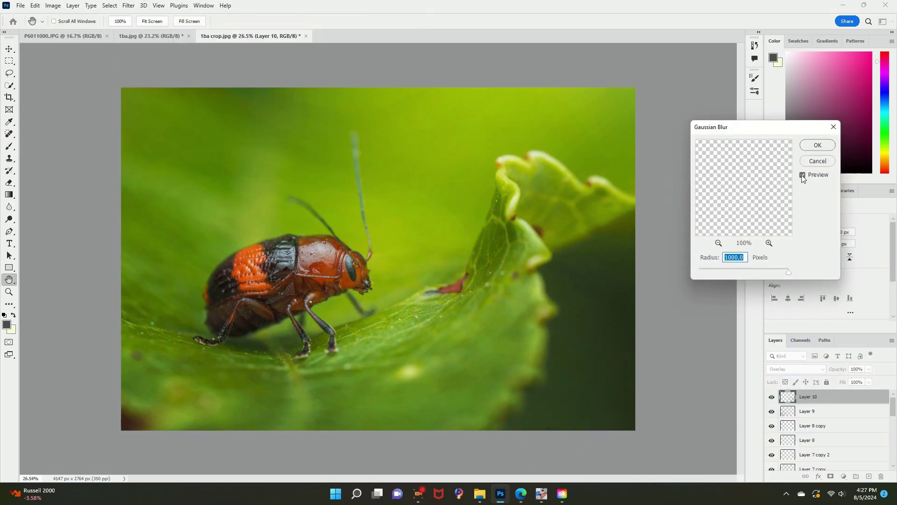
pyautogui.click(817, 145)
pyautogui.press('b')
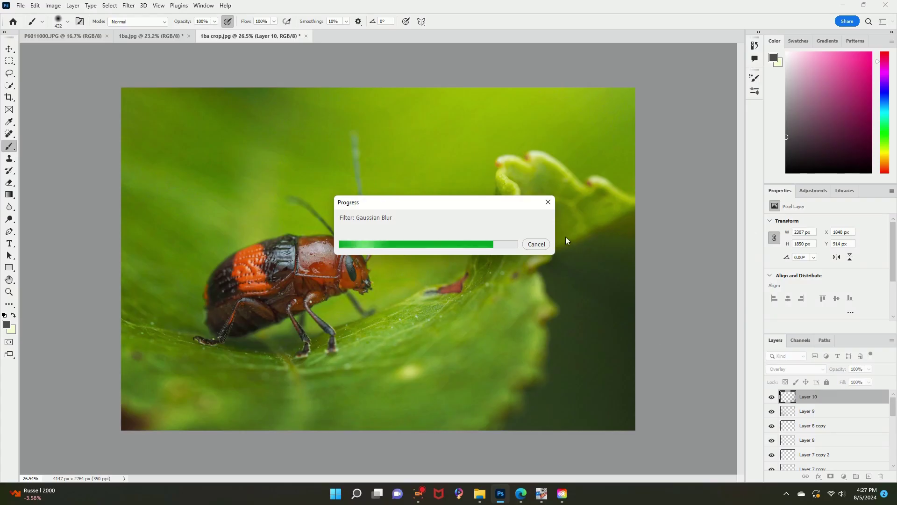
pyautogui.hotkey('ctrl', 'j')
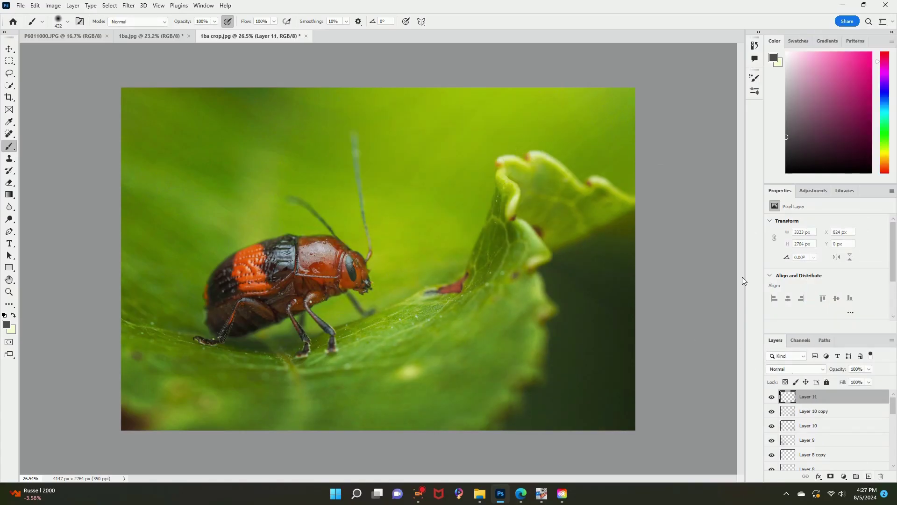
# Step: Paint pale yellow on Layer 11 along the photo's upper right edge, then blend it as Overlay with a Gaussian Blur
pyautogui.click(13, 315)
pyautogui.moveTo(652, 185); pyautogui.dragTo(640, 80)
pyautogui.click(803, 369)
pyautogui.click(794, 360)
pyautogui.click(128, 5)
pyautogui.click(264, 153)
pyautogui.click(817, 145)
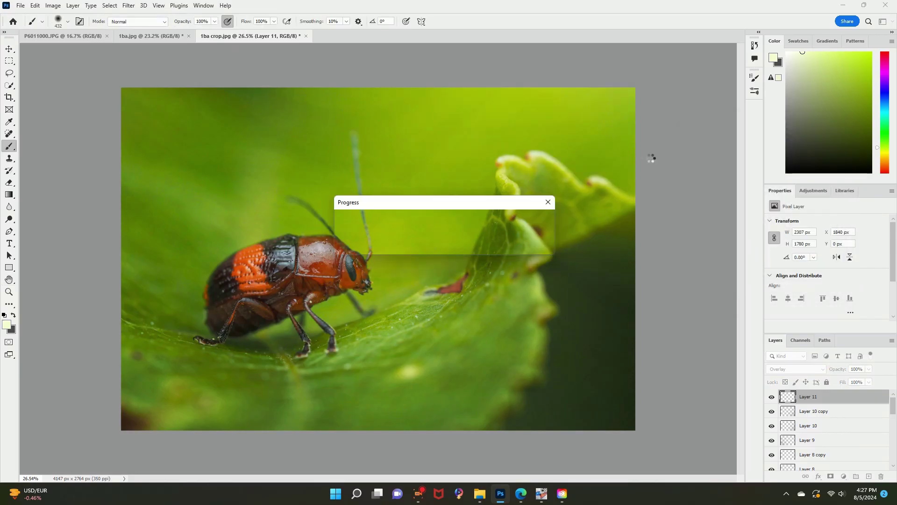
# Step: On a new Overlay layer, paint a pale yellow stroke along the leaf below the beetle with a soft 86 px brush
pyautogui.click(869, 475)
pyautogui.click(68, 21)
pyautogui.moveTo(136, 327); pyautogui.dragTo(300, 375)
pyautogui.click(796, 369)
pyautogui.click(790, 362)
# Step: Apply a 355.2-pixel Gaussian Blur to the leaf stroke layer and duplicate it
pyautogui.click(129, 6)
pyautogui.moveTo(135, 126)
pyautogui.click(264, 154)
pyautogui.moveTo(788, 270); pyautogui.dragTo(776, 271)
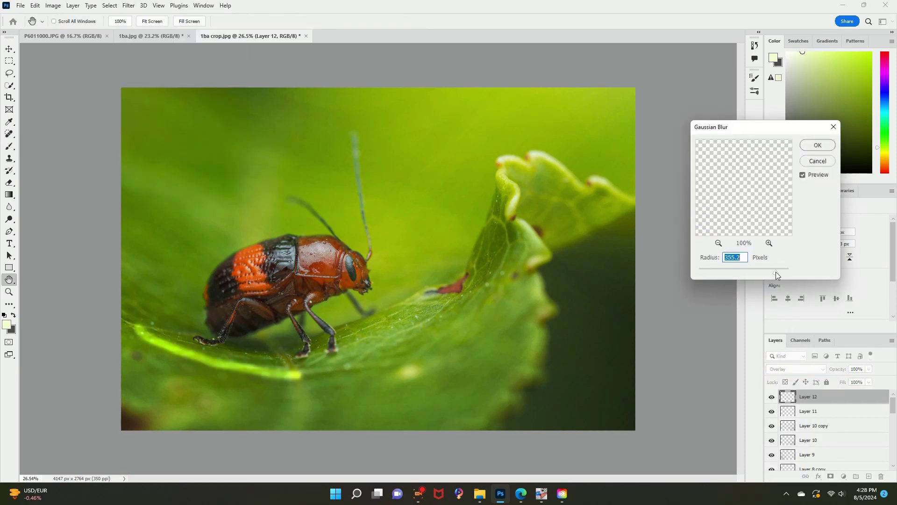
pyautogui.click(803, 142)
pyautogui.rightClick(814, 399)
pyautogui.click(841, 69)
pyautogui.click(523, 139)
# Step: On a new Overlay layer, paint pale yellow along the photo's upper left edge with a soft 495 px brush
pyautogui.click(869, 476)
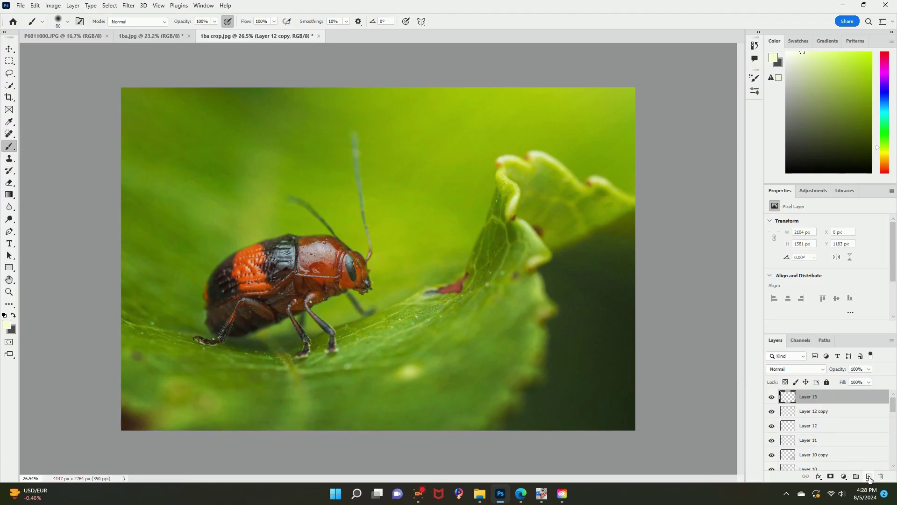
pyautogui.click(67, 21)
pyautogui.moveTo(84, 52); pyautogui.dragTo(89, 52)
pyautogui.moveTo(338, 55); pyautogui.dragTo(174, 59)
pyautogui.click(796, 369)
pyautogui.click(785, 222)
# Step: Apply a 355.2-pixel Gaussian Blur to the upper-edge highlight layer, Layer 13, and duplicate it
pyautogui.click(129, 6)
pyautogui.moveTo(157, 126)
pyautogui.click(266, 163)
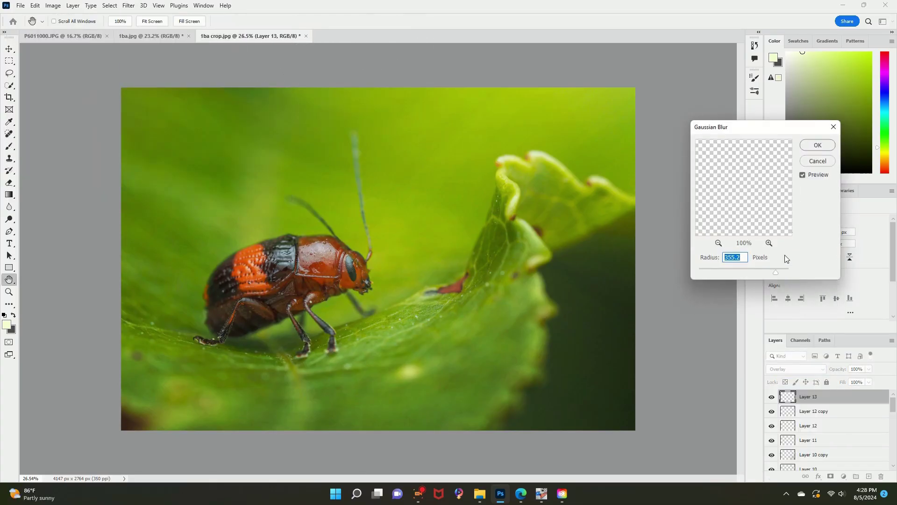
pyautogui.press('Return')
pyautogui.press('b')
pyautogui.rightClick(817, 396)
pyautogui.click(838, 64)
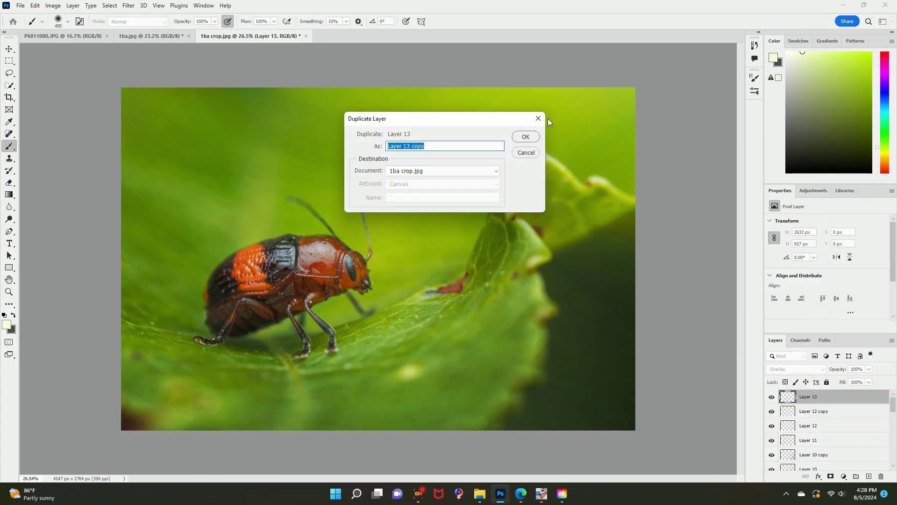
pyautogui.click(524, 137)
# Step: Save the edited beetle photo as a flattened, high-quality baseline JPEG
pyautogui.click(21, 5)
pyautogui.click(47, 128)
pyautogui.click(364, 326)
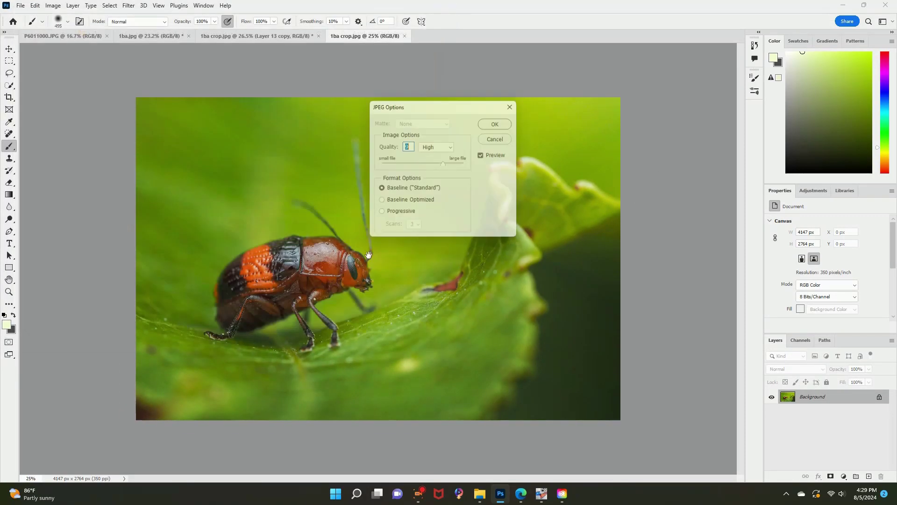
pyautogui.click(493, 124)
# Step: Fit the flattened 1ba crop.jpg on screen and open 1ba crop copy.jpg alongside it
pyautogui.click(10, 293)
pyautogui.rightClick(280, 287)
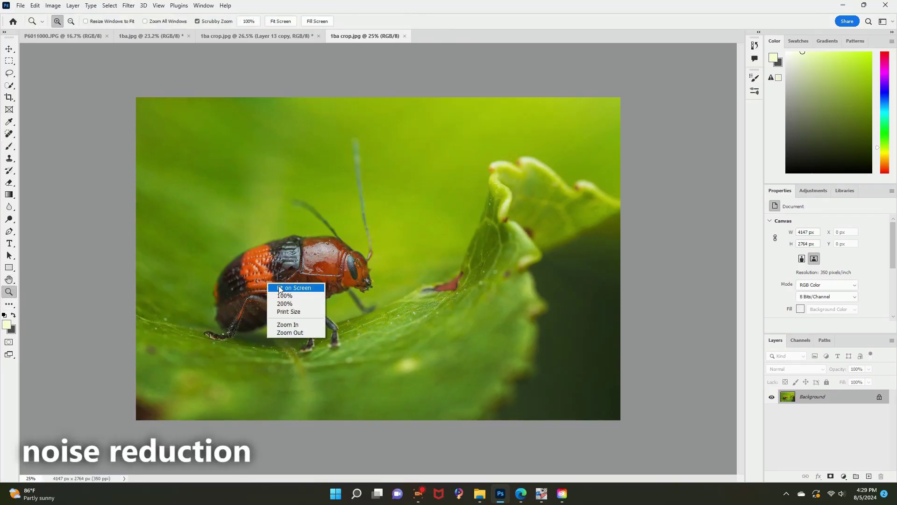
pyautogui.press('Return')
pyautogui.click(20, 5)
pyautogui.click(28, 26)
pyautogui.doubleClick(154, 149)
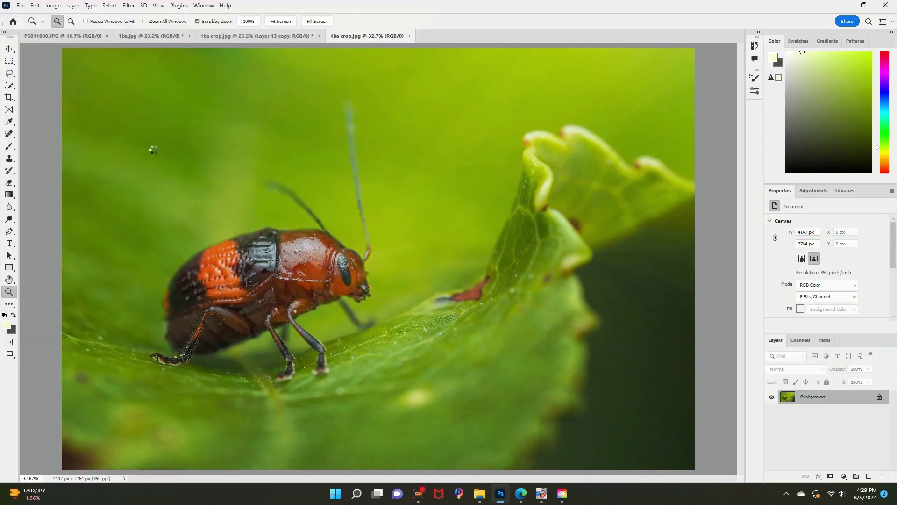
# Step: Magnify the beetle's head and eye to 500% in both 1ba crop copy.jpg and 1ba crop.jpg to examine the noise
pyautogui.moveTo(329, 209); pyautogui.dragTo(375, 267)
pyautogui.click(374, 267)
pyautogui.rightClick(410, 244)
pyautogui.click(430, 293)
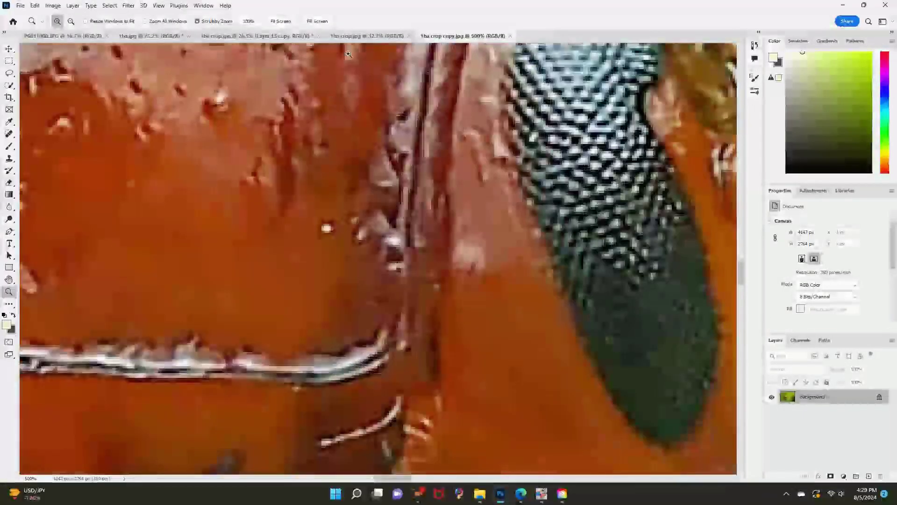
pyautogui.hotkey('ctrl', 'shift', 'Tab')
pyautogui.moveTo(331, 279); pyautogui.dragTo(377, 232)
pyautogui.rightClick(377, 232)
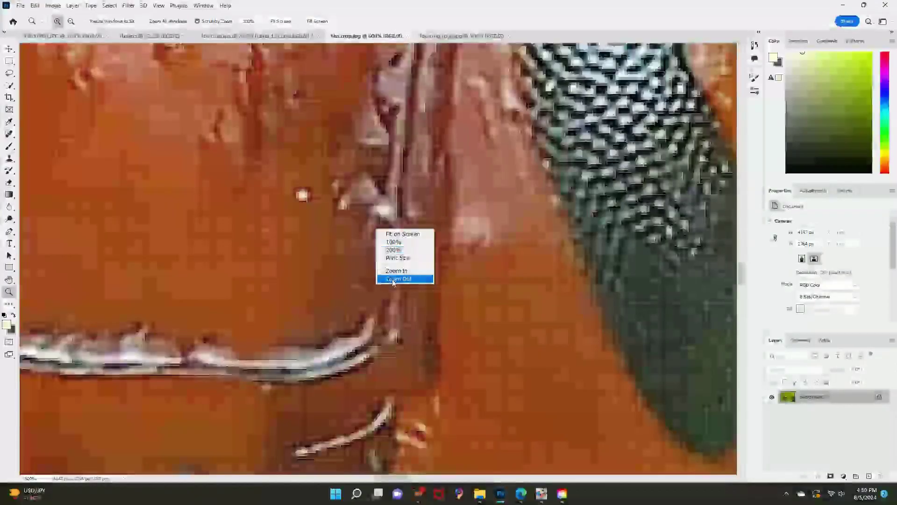
pyautogui.click(399, 279)
# Step: Compare the head detail between the two crop files, then fit both photos on screen to compare them whole
pyautogui.click(10, 159)
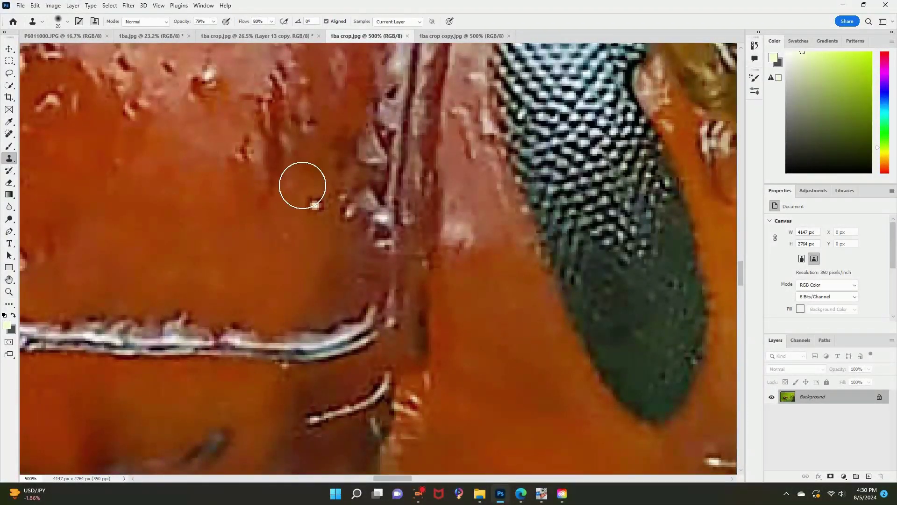
pyautogui.click(453, 41)
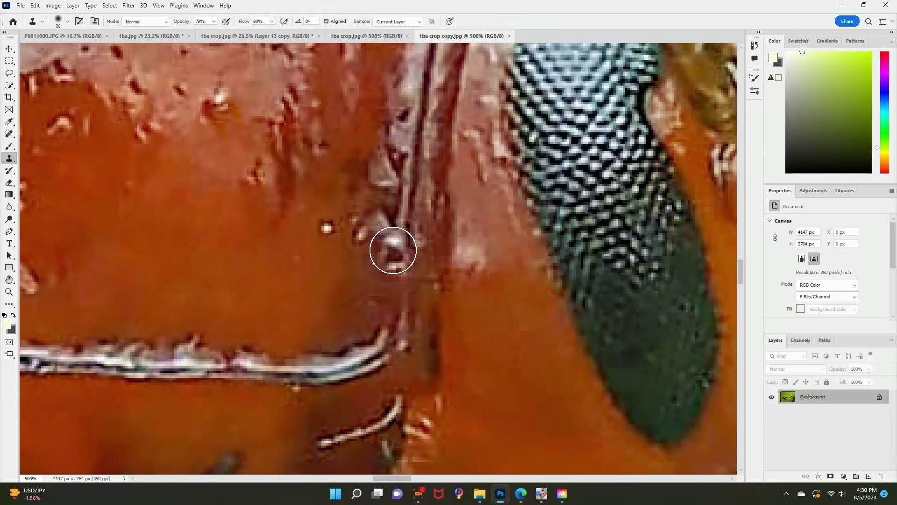
pyautogui.click(366, 36)
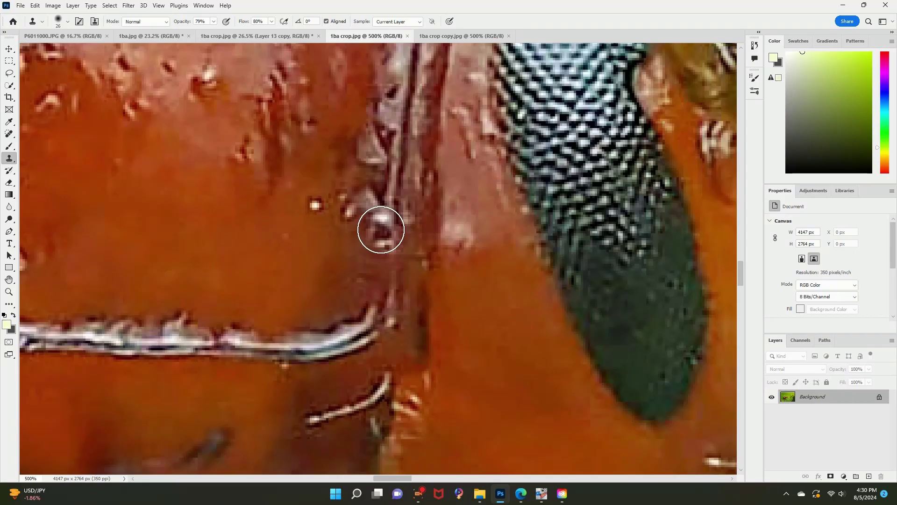
pyautogui.press('z')
pyautogui.rightClick(244, 249)
pyautogui.click(267, 253)
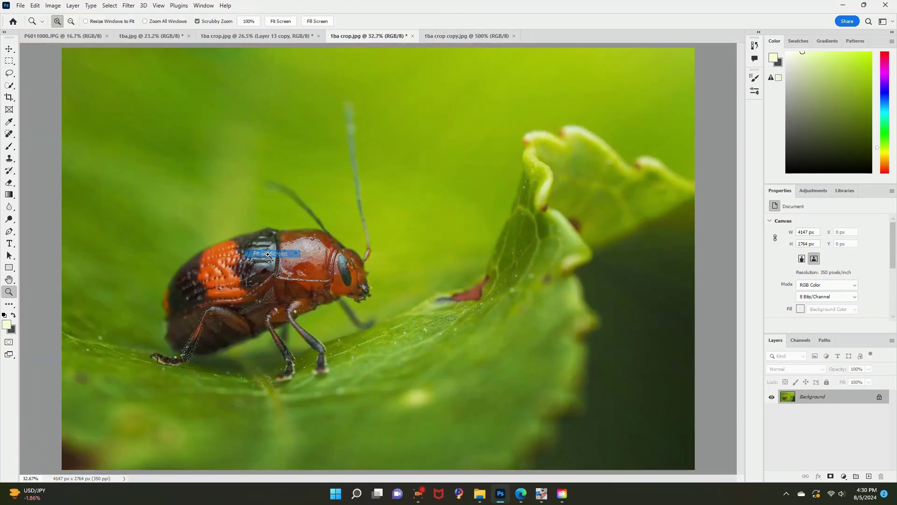
pyautogui.click(453, 37)
pyautogui.rightClick(347, 190)
pyautogui.click(370, 195)
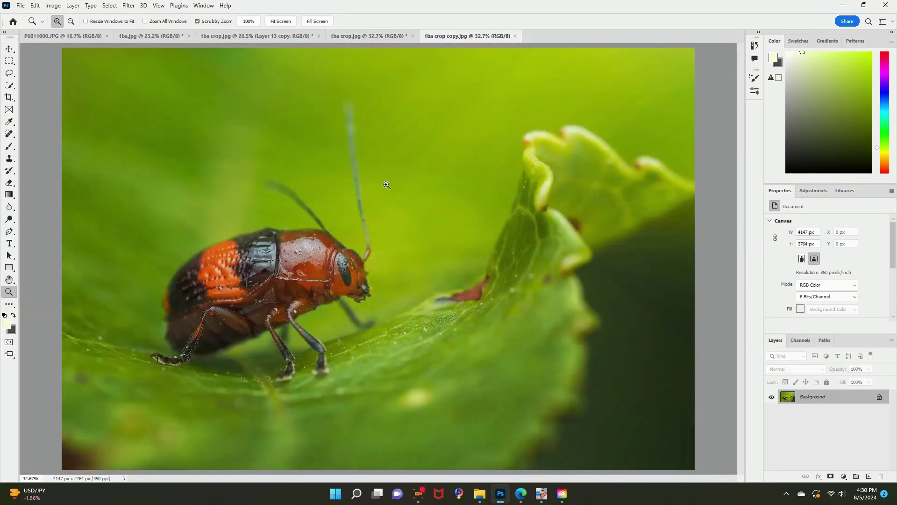
# Step: In 1ba crop.jpg, select the bright green background with Color Range by sampling the area above the curled leaf tip
pyautogui.click(390, 37)
pyautogui.click(111, 5)
pyautogui.click(127, 98)
pyautogui.click(577, 100)
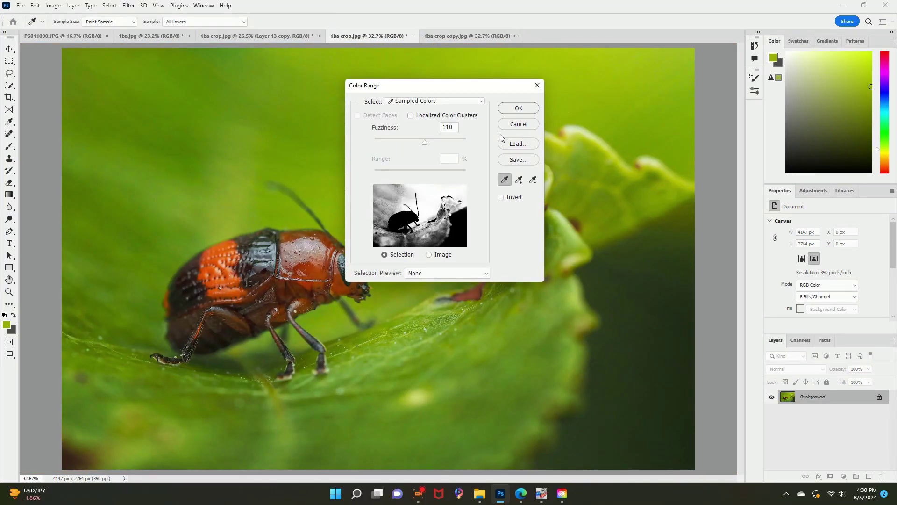
pyautogui.click(516, 108)
# Step: Reduce the noise in the bright green selection with the Camera Raw Filter
pyautogui.click(129, 5)
pyautogui.click(146, 76)
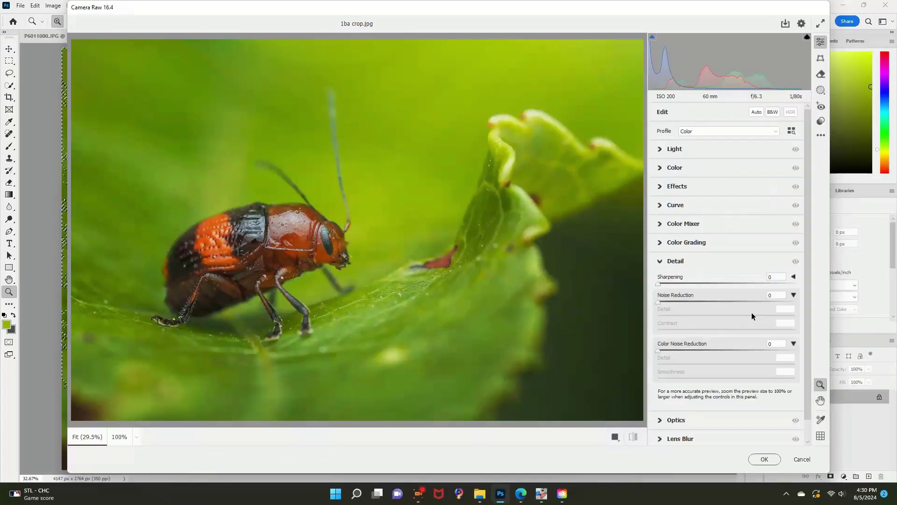
pyautogui.click(764, 459)
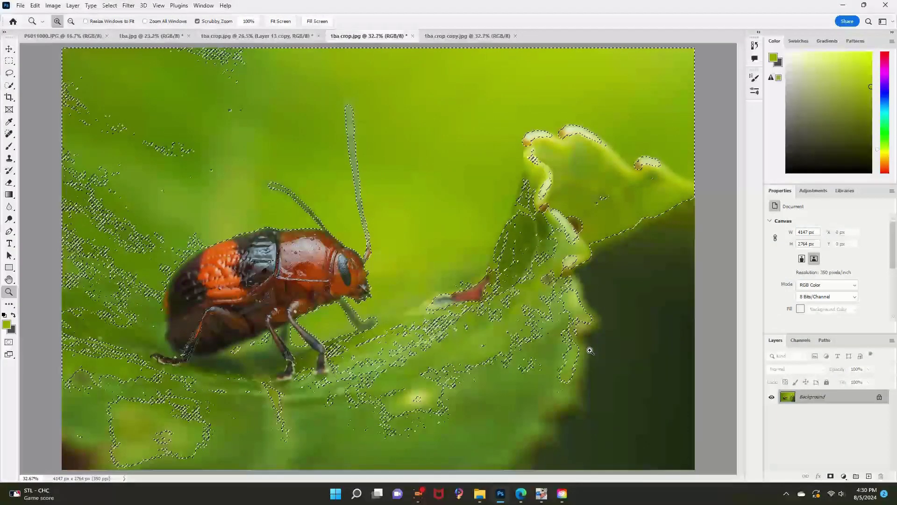
# Step: Run the Camera Raw Filter on the bright green selection again with Noise Reduction 81, Detail 12 and Color Noise Reduction 88
pyautogui.click(9, 73)
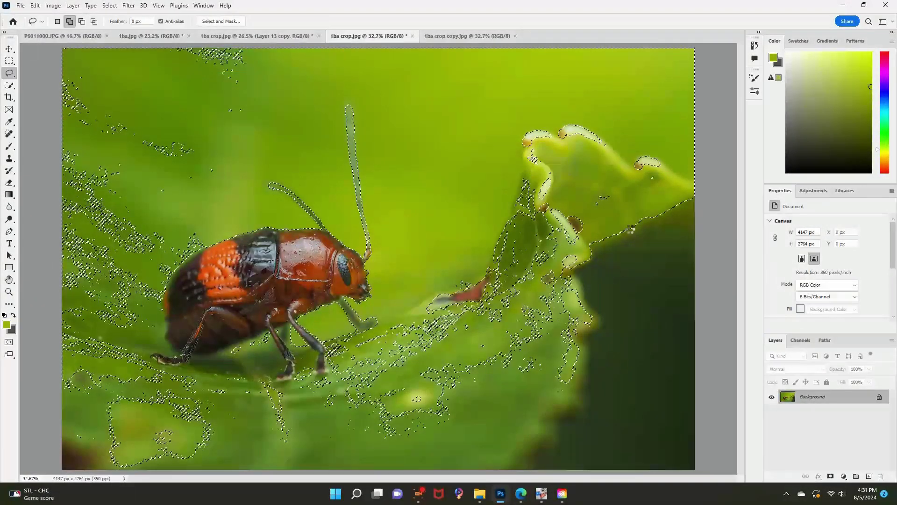
pyautogui.hotkey('ctrl', 'shift', 'a')
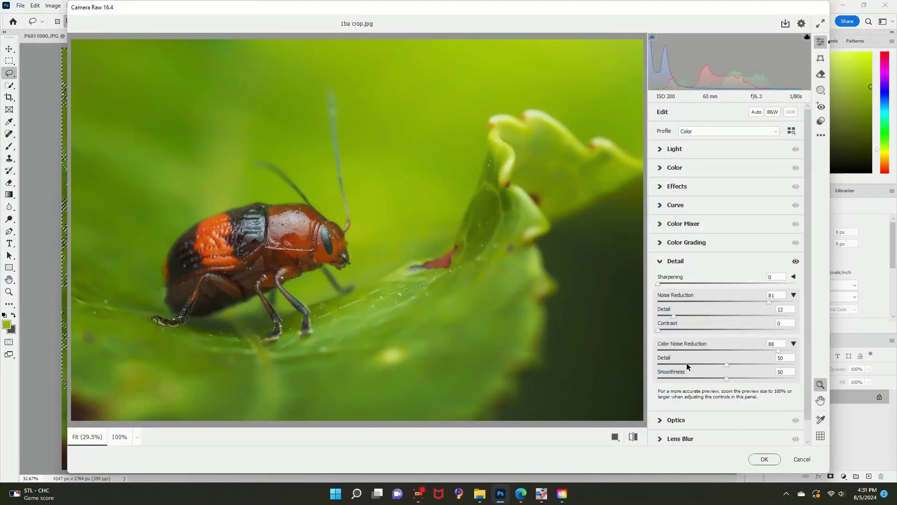
pyautogui.click(762, 458)
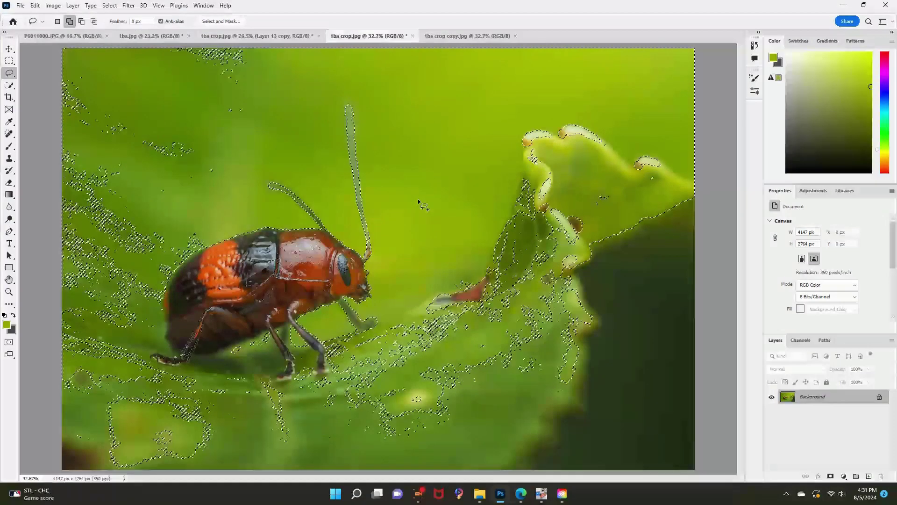
# Step: Clear the selection and select the mid-green areas with Color Range by sampling the lower part of the leaf
pyautogui.rightClick(253, 93)
pyautogui.click(267, 98)
pyautogui.click(109, 6)
pyautogui.click(122, 100)
pyautogui.click(483, 432)
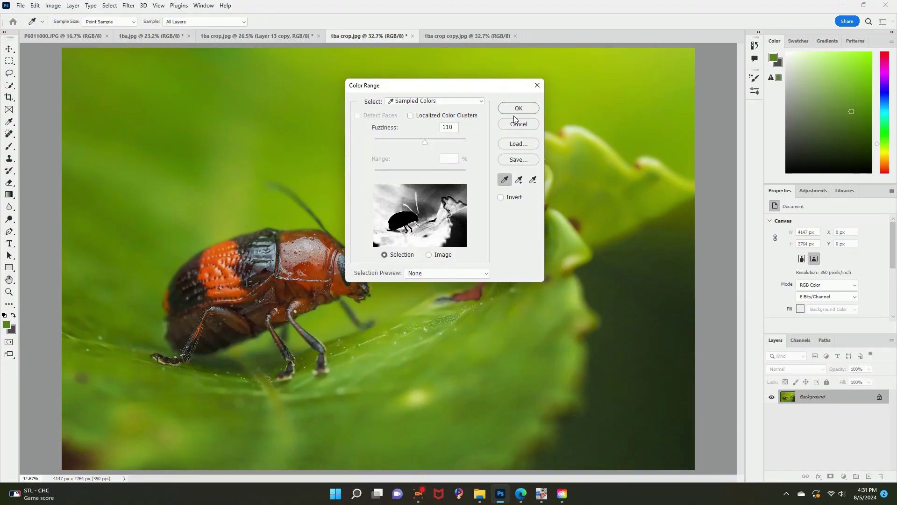
pyautogui.click(517, 109)
# Step: Apply the Camera Raw Filter to the mid-green selection with Noise Reduction 100, Detail 0, Color Noise Reduction 97 and its Detail 4
pyautogui.click(128, 5)
pyautogui.click(155, 76)
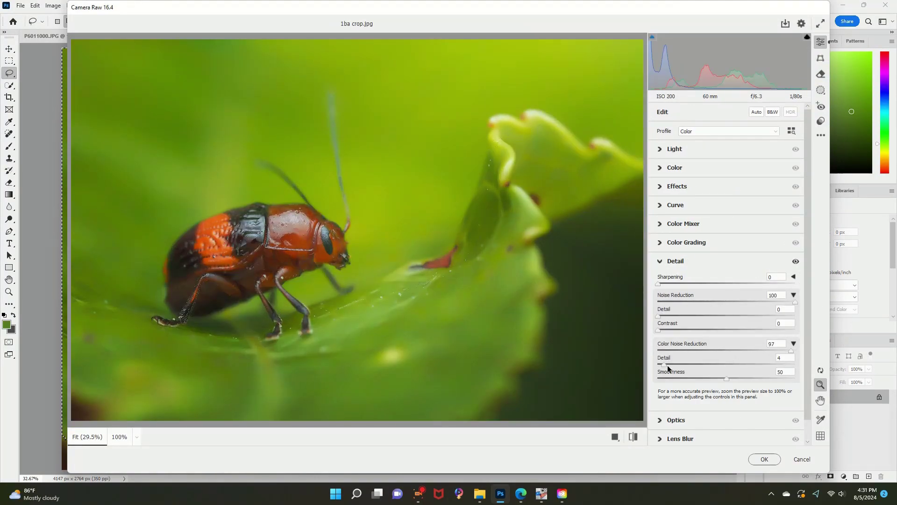
pyautogui.click(763, 459)
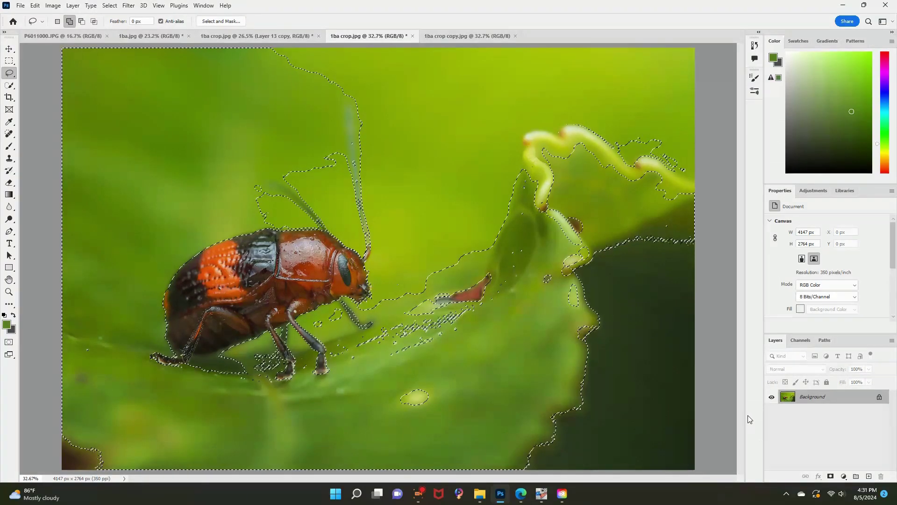
# Step: Reapply the Camera Raw Filter to the mid-green selection with Noise Reduction 79, Color Noise Reduction 75 and both Detail values at 8
pyautogui.click(128, 5)
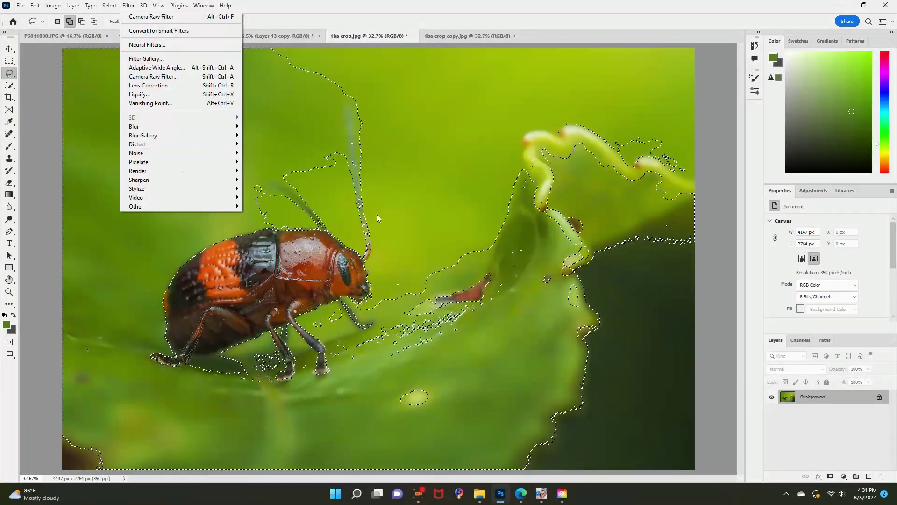
pyautogui.click(154, 77)
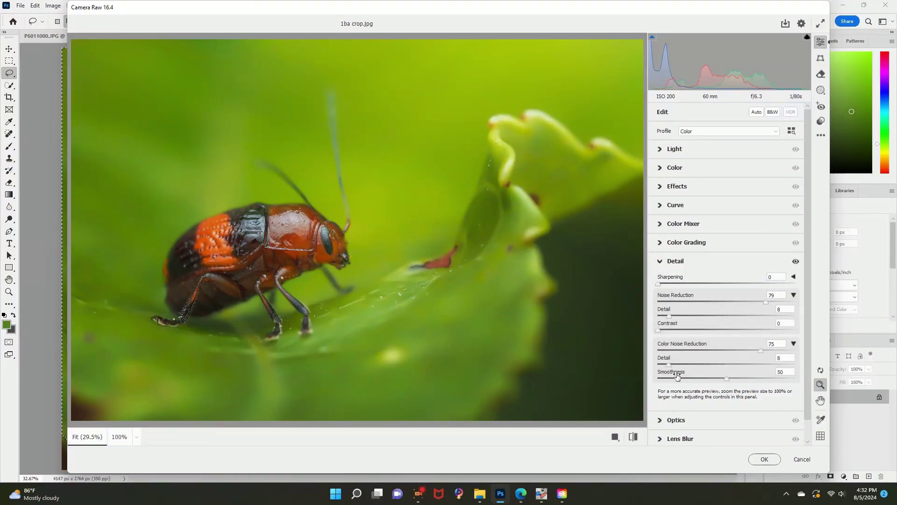
pyautogui.press('Return')
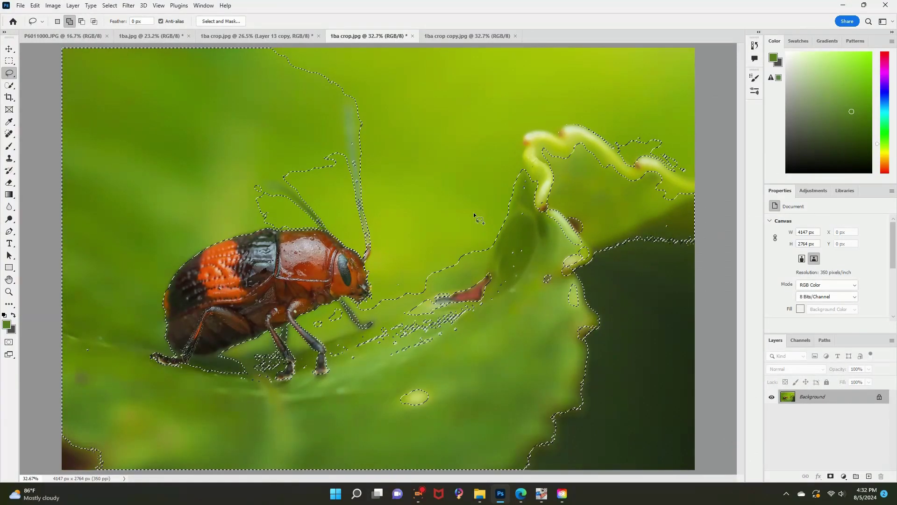
# Step: Clear the selection and use Color Range to select the dark green background and the other dark tones
pyautogui.rightClick(214, 86)
pyautogui.click(229, 90)
pyautogui.click(110, 6)
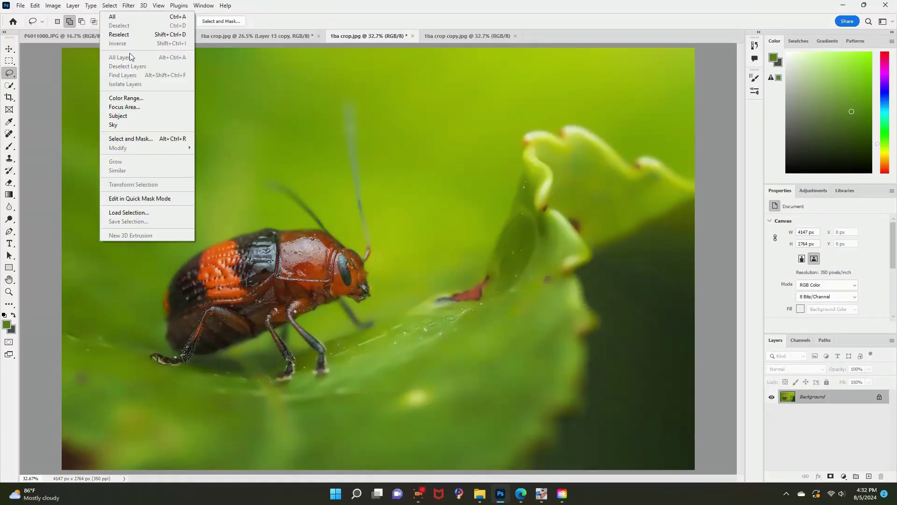
pyautogui.click(122, 97)
pyautogui.click(519, 108)
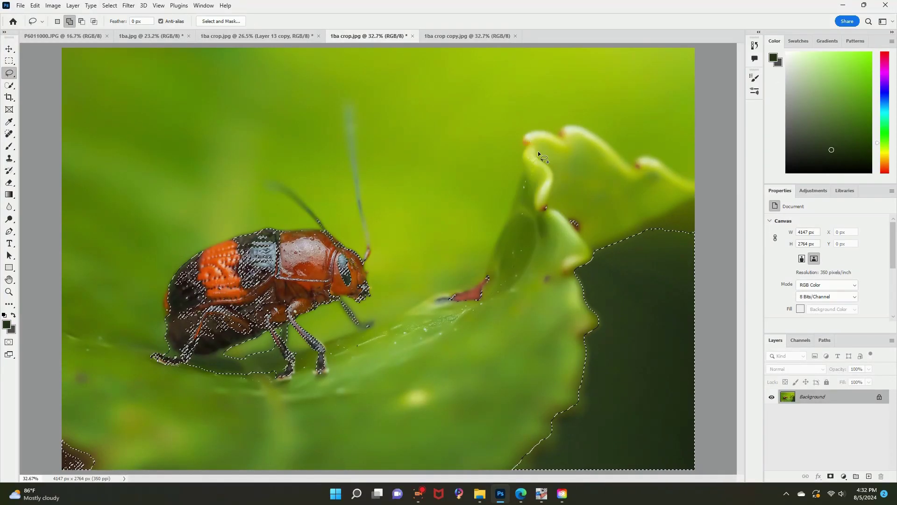
# Step: Denoise the dark selection in Camera Raw with Noise Reduction and Color Noise Reduction at maximum, both Detail values and Smoothness at minimum
pyautogui.click(128, 5)
pyautogui.click(158, 77)
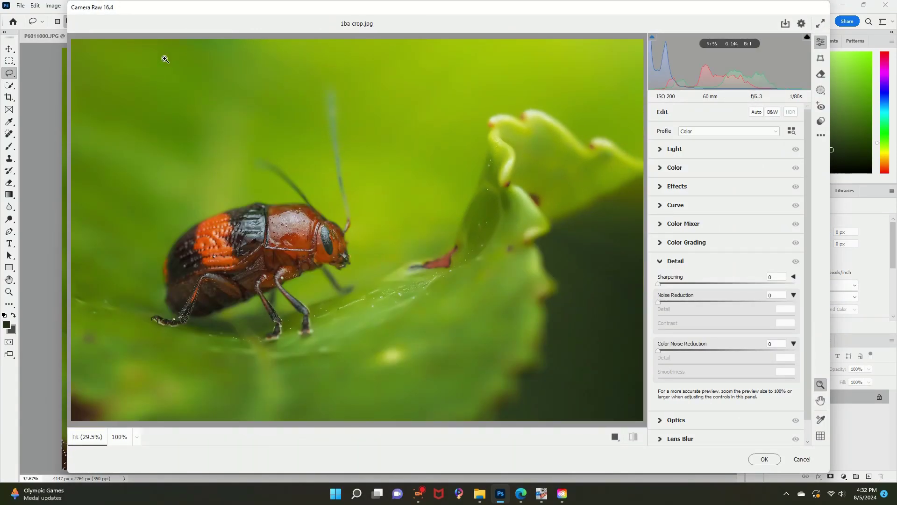
pyautogui.moveTo(658, 302); pyautogui.dragTo(795, 302)
pyautogui.moveTo(726, 316); pyautogui.dragTo(643, 314)
pyautogui.moveTo(658, 350); pyautogui.dragTo(795, 351)
pyautogui.moveTo(727, 364); pyautogui.dragTo(658, 364)
pyautogui.moveTo(727, 378); pyautogui.dragTo(658, 378)
pyautogui.click(763, 459)
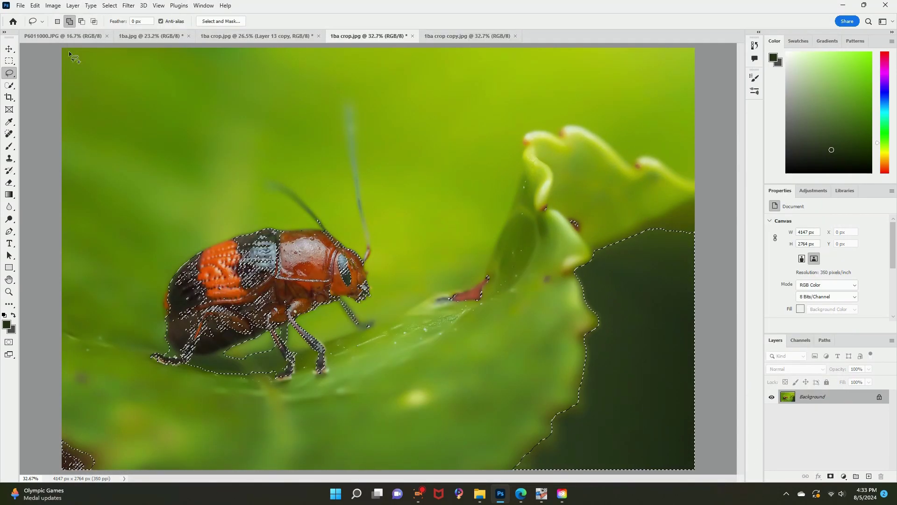
# Step: Repeat the Camera Raw denoising on the dark selection with both noise reductions at maximum, both Detail values and Smoothness at minimum
pyautogui.click(128, 5)
pyautogui.click(150, 74)
pyautogui.moveTo(658, 302); pyautogui.dragTo(819, 310)
pyautogui.moveTo(727, 316); pyautogui.dragTo(617, 318)
pyautogui.moveTo(658, 350); pyautogui.dragTo(817, 368)
pyautogui.moveTo(726, 364); pyautogui.dragTo(658, 364)
pyautogui.moveTo(726, 379); pyautogui.dragTo(658, 379)
pyautogui.click(762, 458)
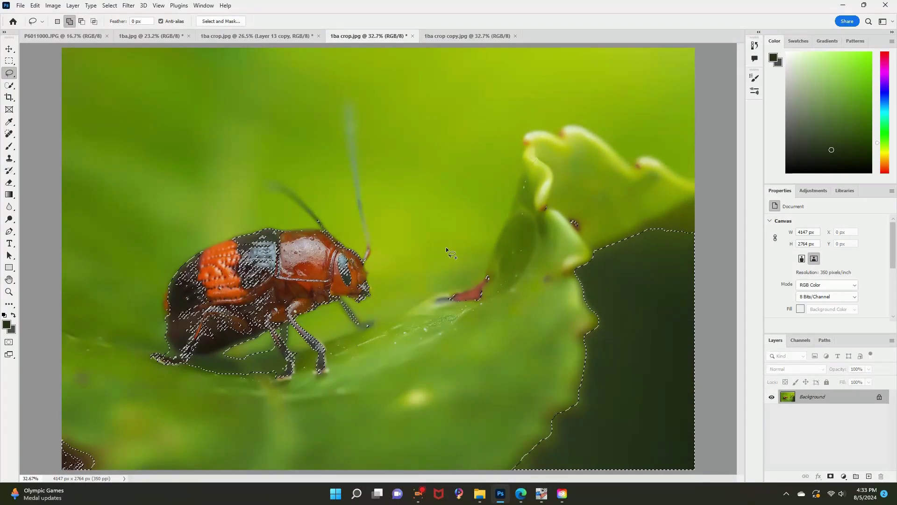
# Step: Clear the selection and retouch the beetle's body and legs with the Clone Stamp, adjusting the brush size between areas
pyautogui.hotkey('ctrl', 'd')
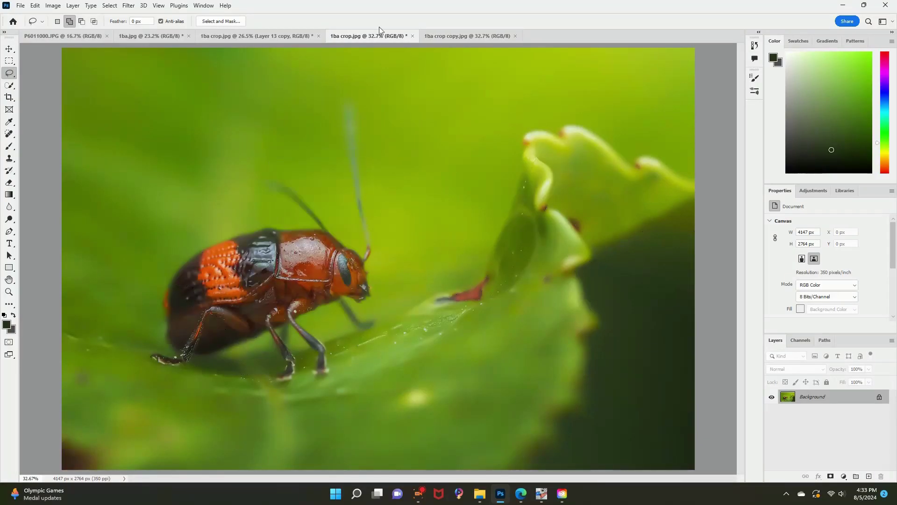
pyautogui.click(9, 159)
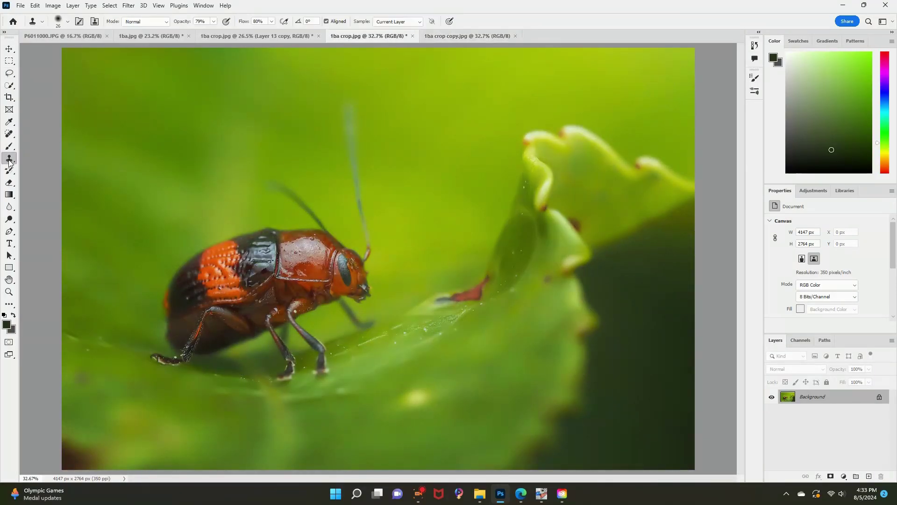
pyautogui.click(60, 24)
pyautogui.click(88, 51)
pyautogui.click(258, 288)
pyautogui.click(67, 22)
pyautogui.moveTo(88, 51); pyautogui.dragTo(82, 51)
pyautogui.click(278, 338)
# Step: Retouch the long antenna with a smaller Clone Stamp brush and the beetle's back with a larger one
pyautogui.click(67, 22)
pyautogui.moveTo(83, 51); pyautogui.dragTo(79, 52)
pyautogui.click(362, 204)
pyautogui.click(67, 22)
pyautogui.moveTo(79, 51); pyautogui.dragTo(102, 51)
pyautogui.click(279, 255)
# Step: Bring back the leaf's vein detail using a 354 px Clone Stamp at 45% opacity and 42% flow
pyautogui.click(67, 22)
pyautogui.click(272, 21)
pyautogui.moveTo(274, 32); pyautogui.dragTo(199, 34)
pyautogui.click(214, 21)
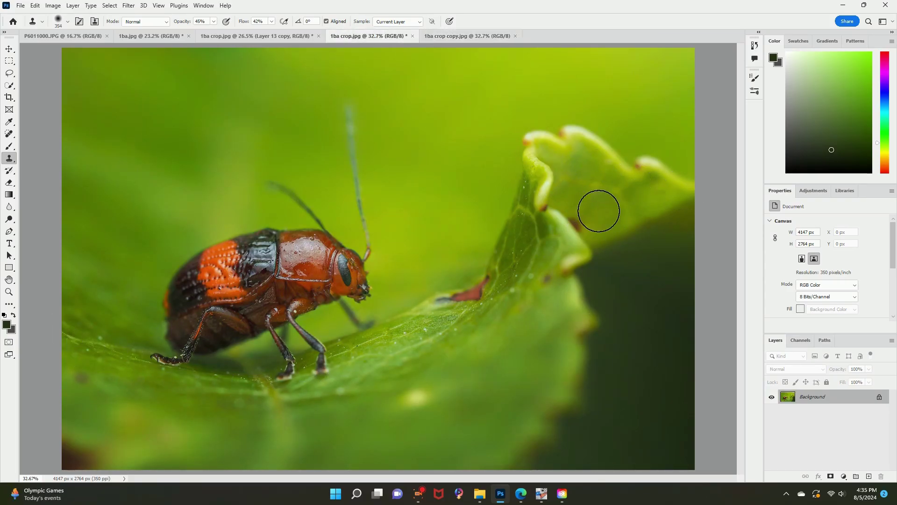
# Step: Compare the retouched 1ba crop.jpg with 1ba crop copy.jpg by alternating between the two documents
pyautogui.click(455, 36)
pyautogui.click(368, 35)
pyautogui.click(451, 35)
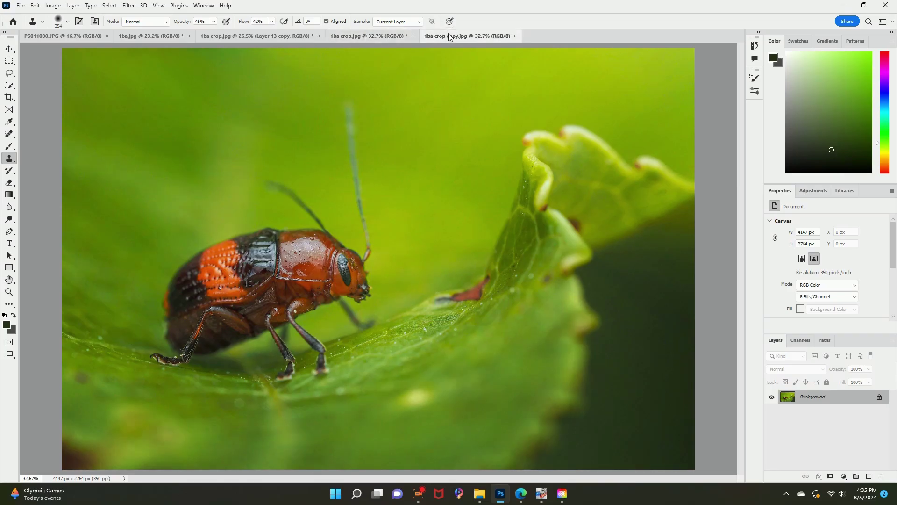
pyautogui.click(368, 36)
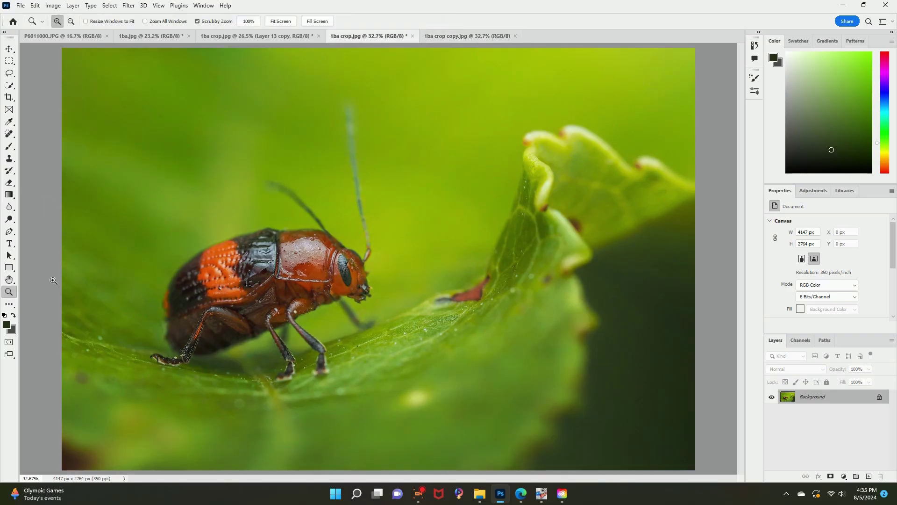
pyautogui.click(467, 36)
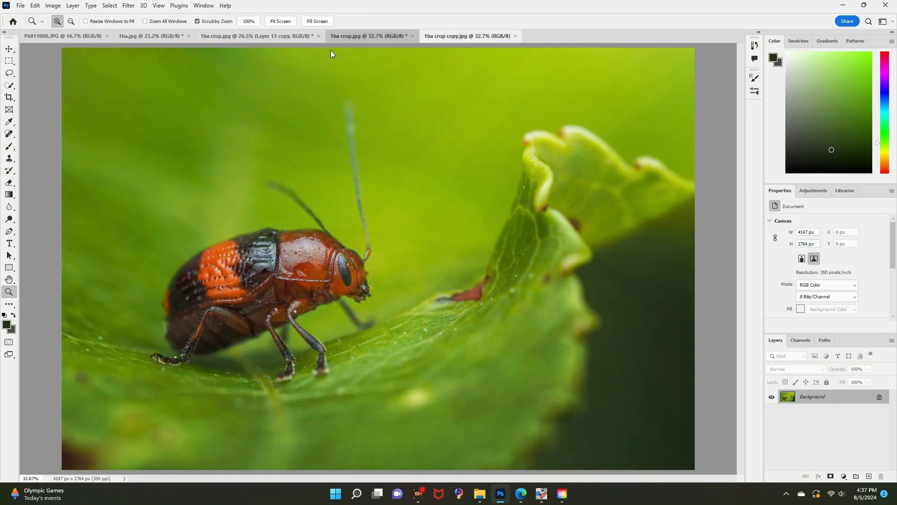
# Step: In 1ba crop.jpg's Camera Raw Filter, set a Vignette of about -12, Highlights -17, Shadows +6 and Whites +26
pyautogui.click(348, 36)
pyautogui.click(130, 5)
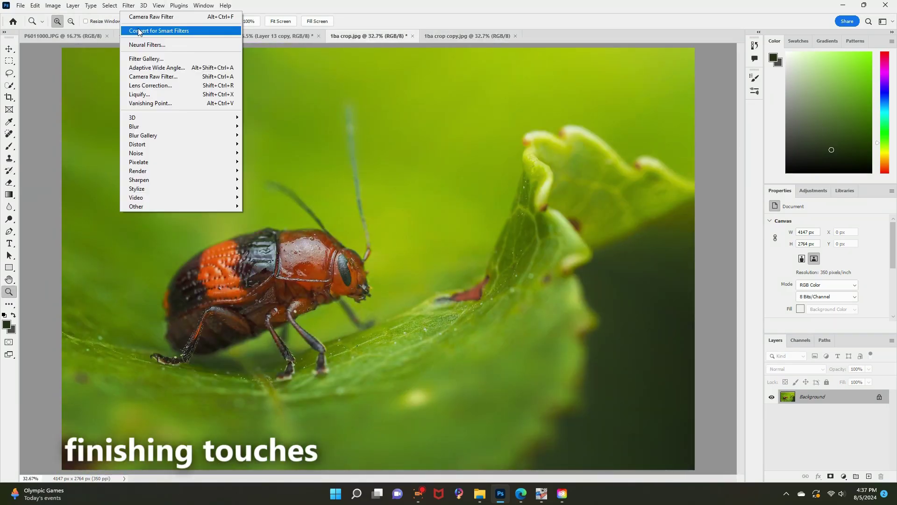
pyautogui.click(156, 76)
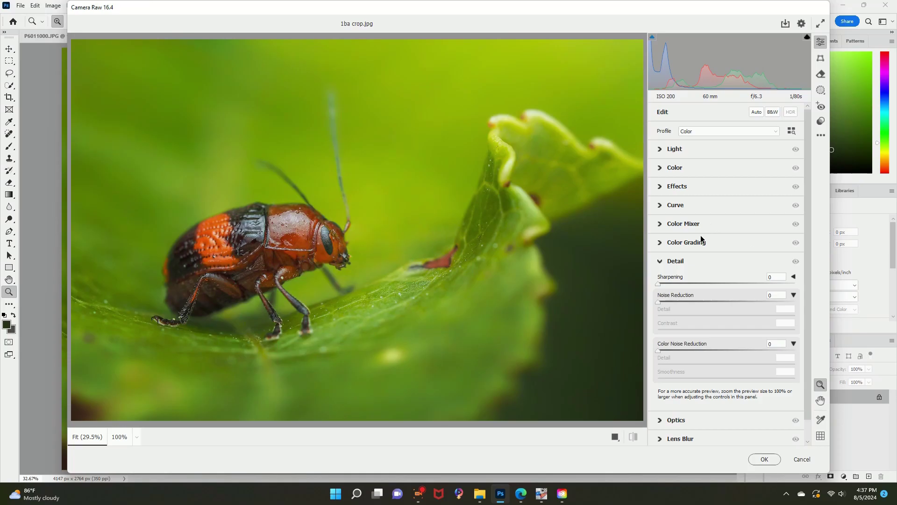
pyautogui.click(694, 187)
pyautogui.click(720, 249)
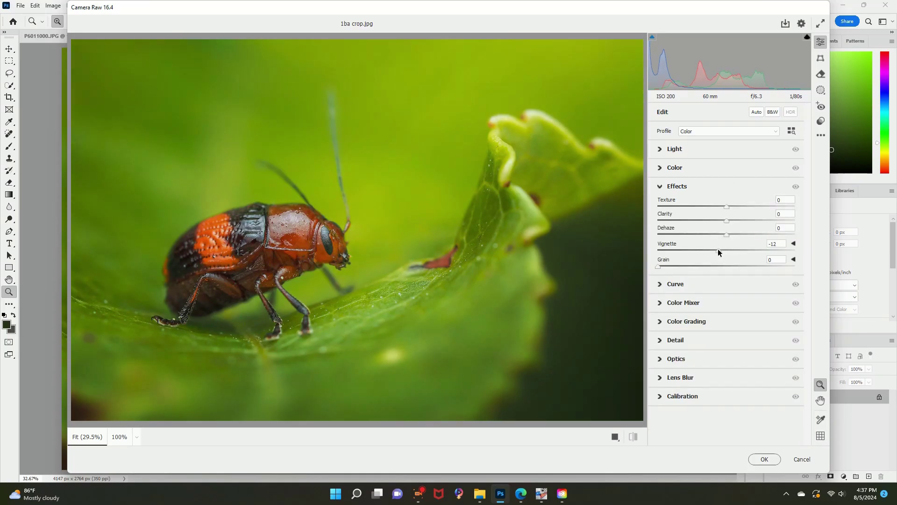
pyautogui.moveTo(716, 249); pyautogui.dragTo(719, 249)
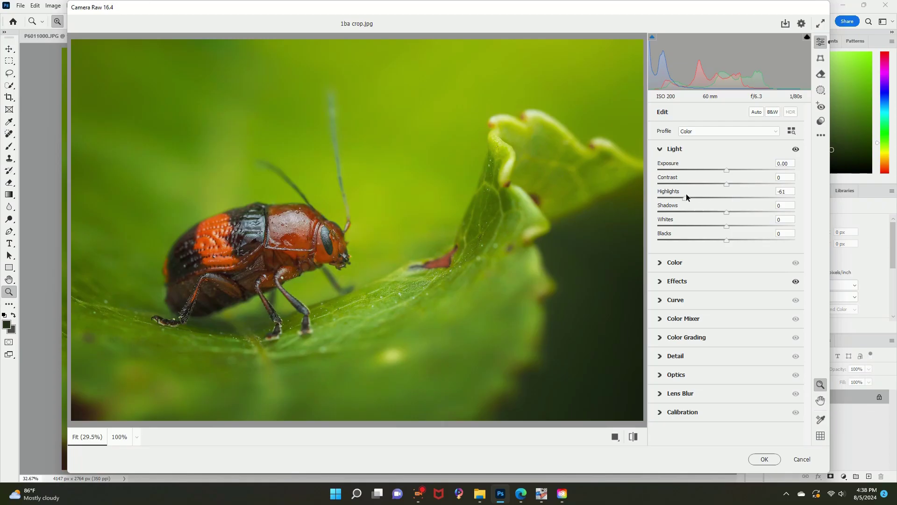
pyautogui.moveTo(698, 196); pyautogui.dragTo(732, 218)
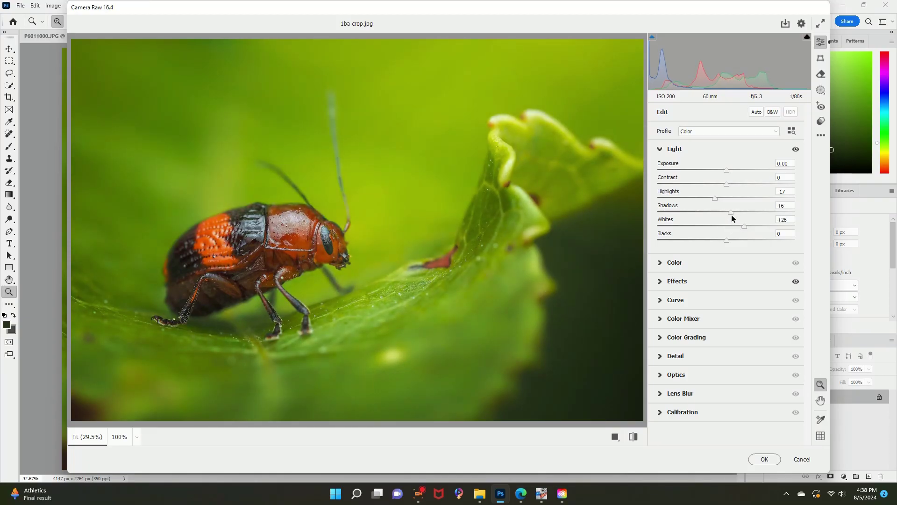
# Step: Color grade with a slight blue-violet midtone tint and shadows at hue 333, saturation 2, adjust the Balance, and apply the filter
pyautogui.click(710, 337)
pyautogui.moveTo(733, 244); pyautogui.dragTo(731, 237)
pyautogui.moveTo(695, 310); pyautogui.dragTo(697, 310)
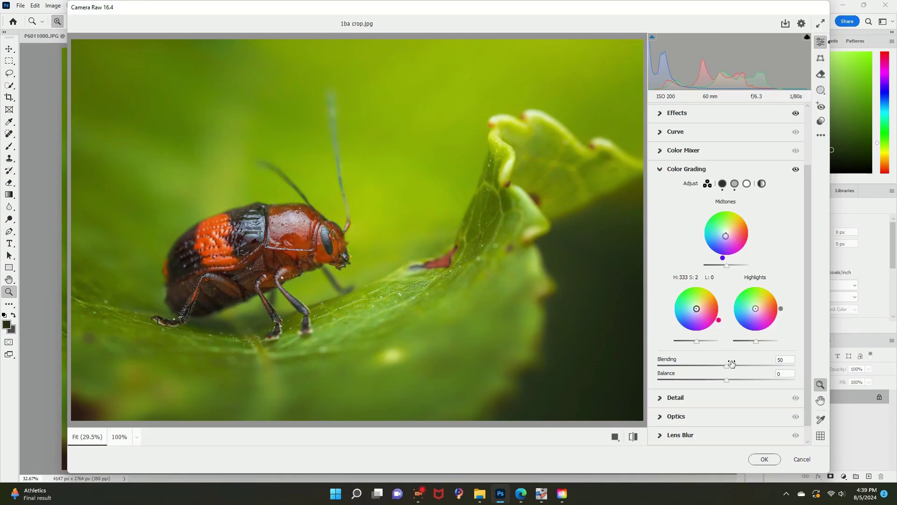
pyautogui.moveTo(703, 379); pyautogui.dragTo(797, 381)
pyautogui.moveTo(743, 383)
pyautogui.mouseDown()
pyautogui.moveTo(727, 381)
pyautogui.moveTo(767, 388)
pyautogui.moveTo(733, 378)
pyautogui.mouseUp()
pyautogui.click(762, 458)
# Step: Add an Exposure adjustment with Exposure +0.22, Offset +0.0124 and Gamma Correction 0.89
pyautogui.moveTo(387, 288)
pyautogui.mouseDown()
pyautogui.moveTo(363, 287)
pyautogui.moveTo(372, 286)
pyautogui.mouseUp()
pyautogui.click(52, 6)
pyautogui.moveTo(75, 31)
pyautogui.click(163, 60)
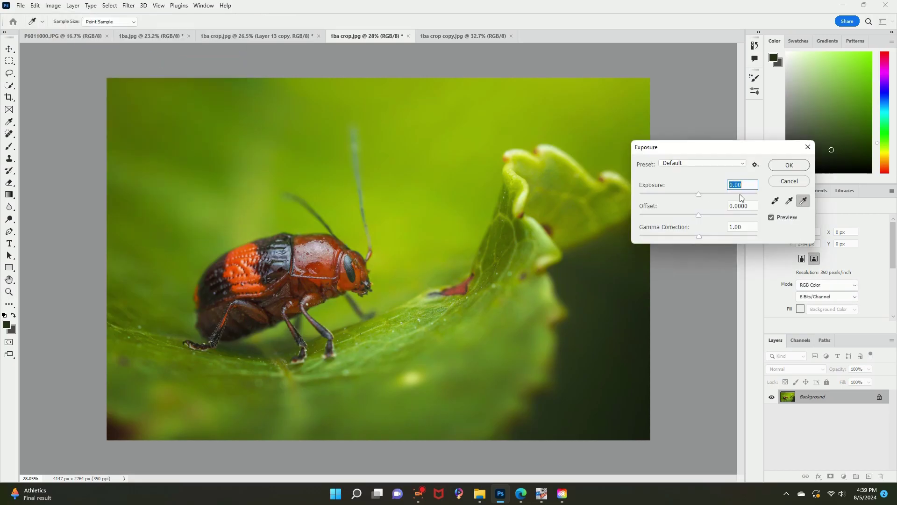
pyautogui.click(747, 206)
pyautogui.scroll(1, 746, 207)
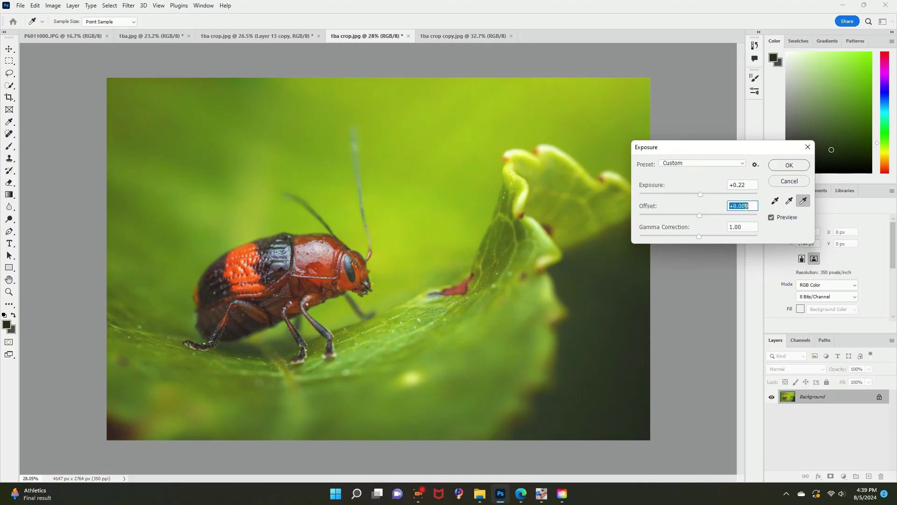
pyautogui.write('0.0124')
pyautogui.press('Tab')
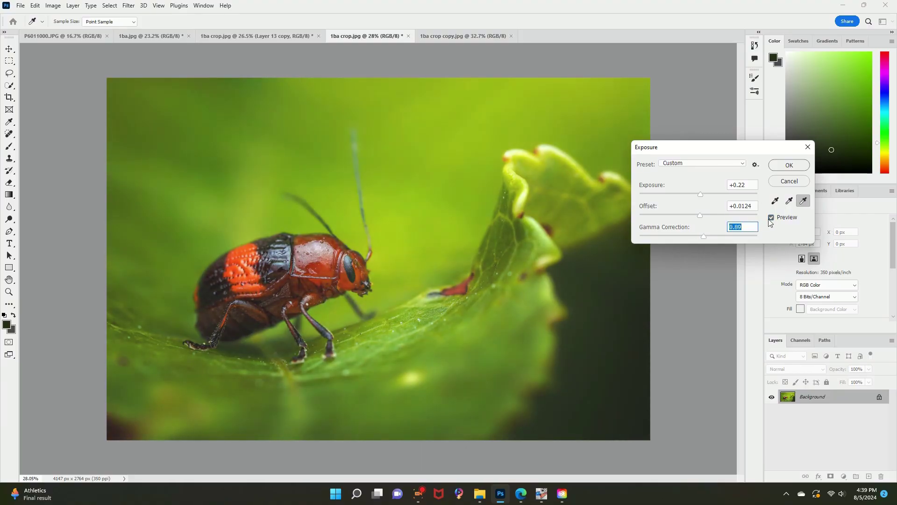
# Step: Compare the photo with and without the Exposure adjustment, and apply it
pyautogui.click(772, 221)
pyautogui.click(773, 220)
pyautogui.click(776, 220)
pyautogui.click(778, 220)
pyautogui.click(772, 218)
pyautogui.click(772, 218)
pyautogui.click(748, 206)
pyautogui.click(776, 221)
pyautogui.click(776, 220)
pyautogui.click(789, 165)
pyautogui.press('z')
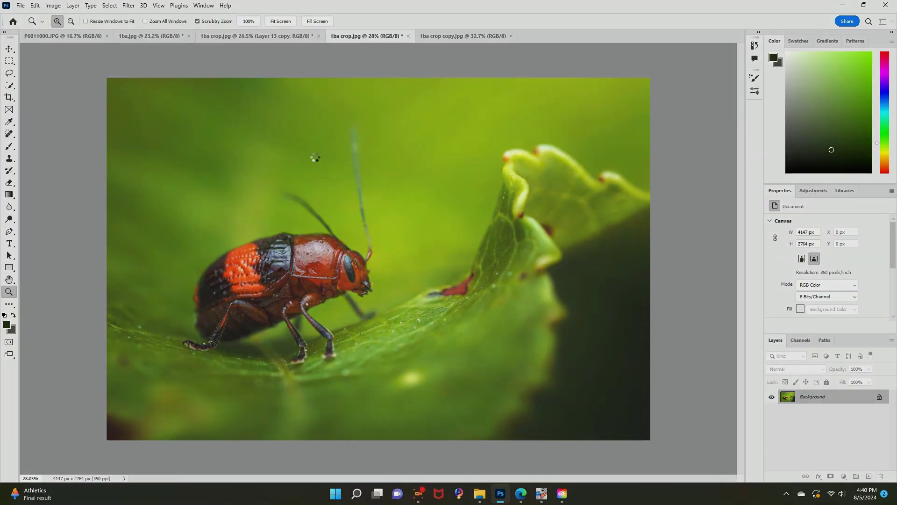